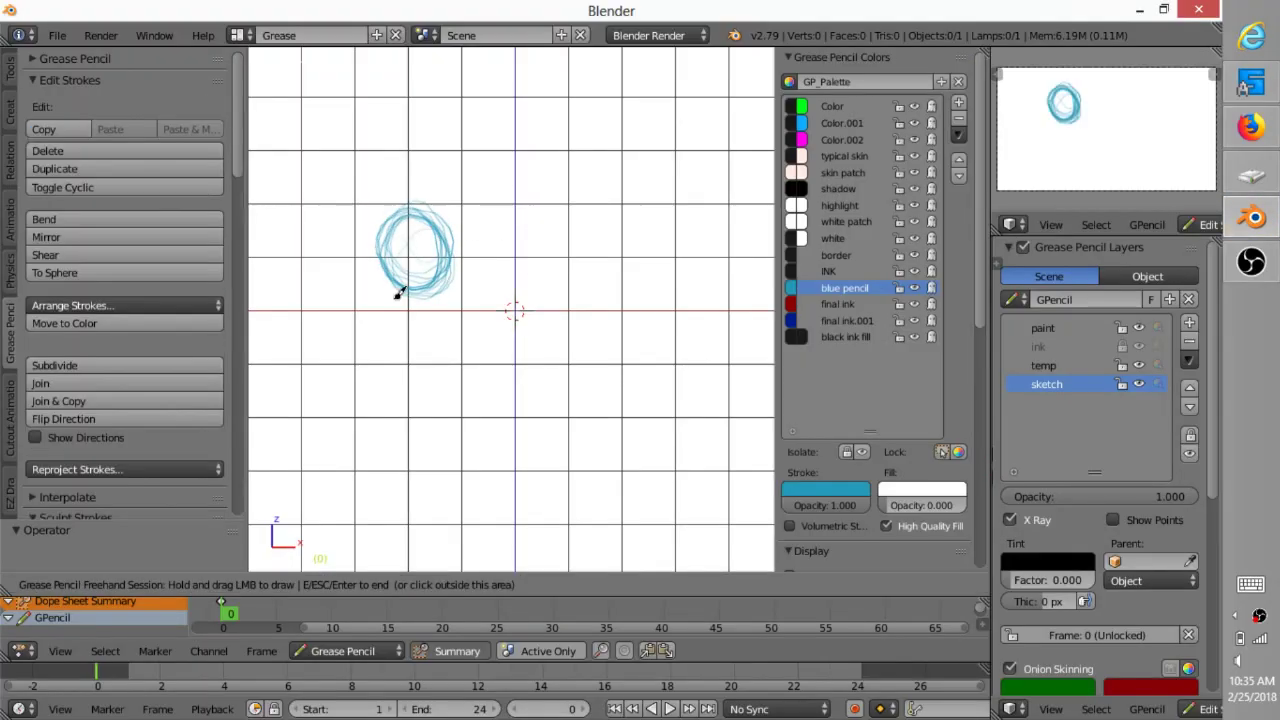
- Select all the head strokes and, on frame 20, rotate the head and move it up and to the right
key(Escape)
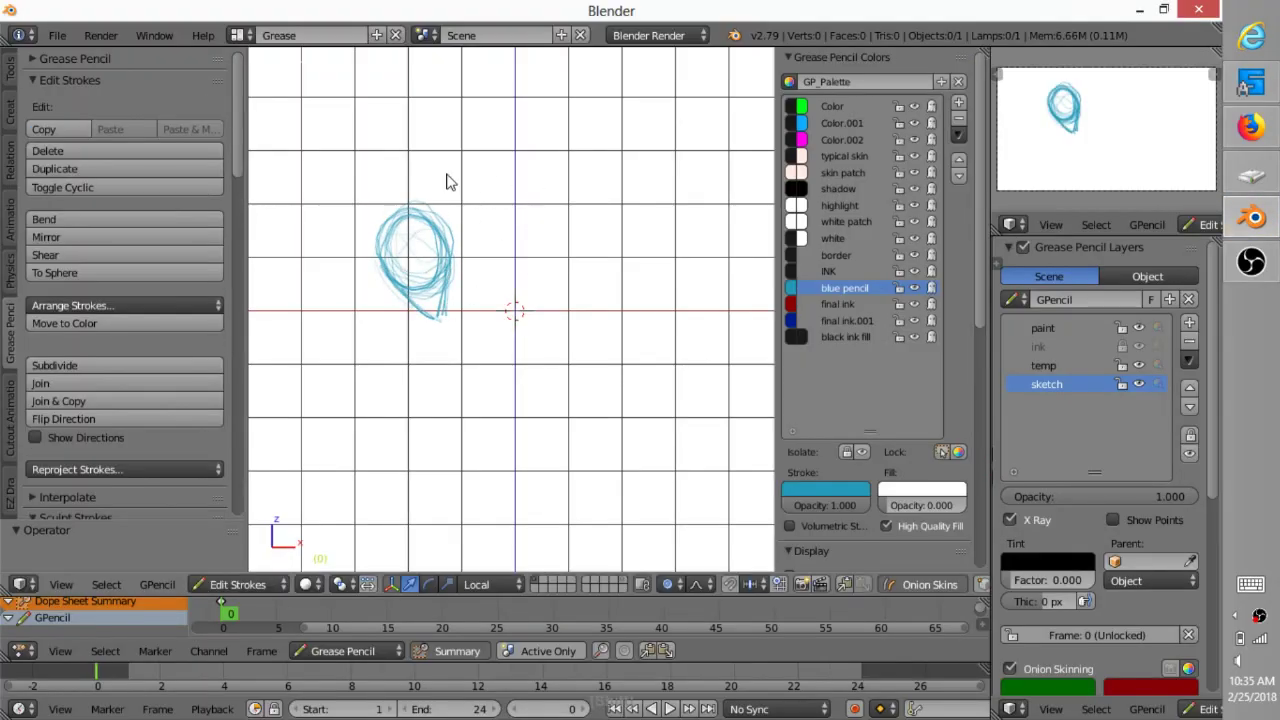
key(a)
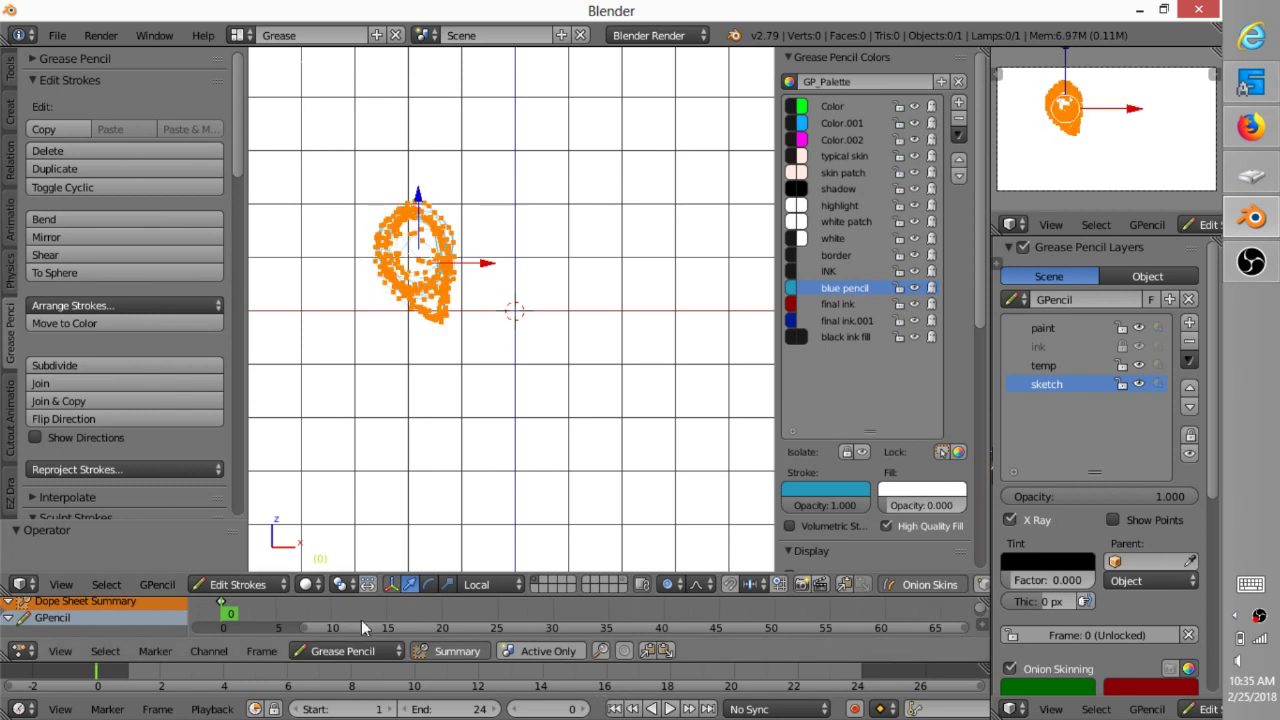
click(443, 613)
key(r)
click(598, 318)
key(g)
click(699, 260)
click(699, 260)
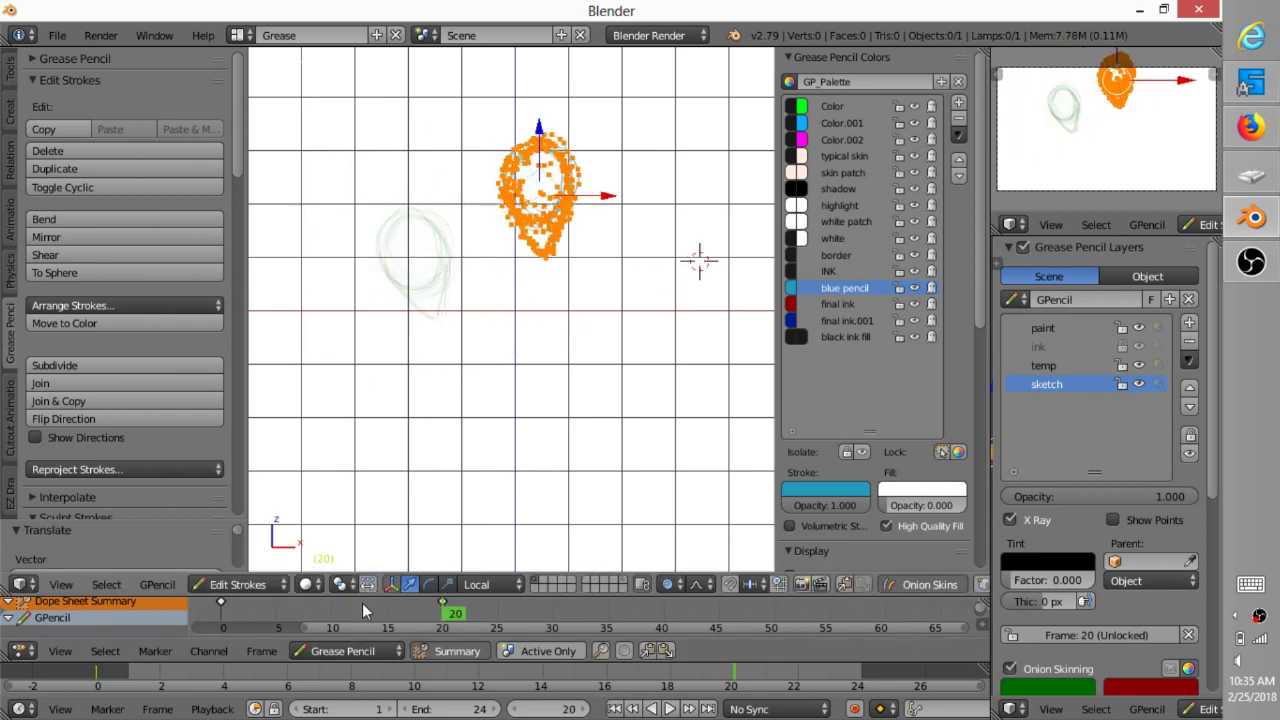
- On frame 12, move the head between the frame 0 and frame 20 poses and rotate it to fit
click(359, 606)
key(g)
click(602, 307)
key(r)
click(598, 320)
- Squash the frame 12 head along Z, rotate it further and widen it along X
key(s)
key(z)
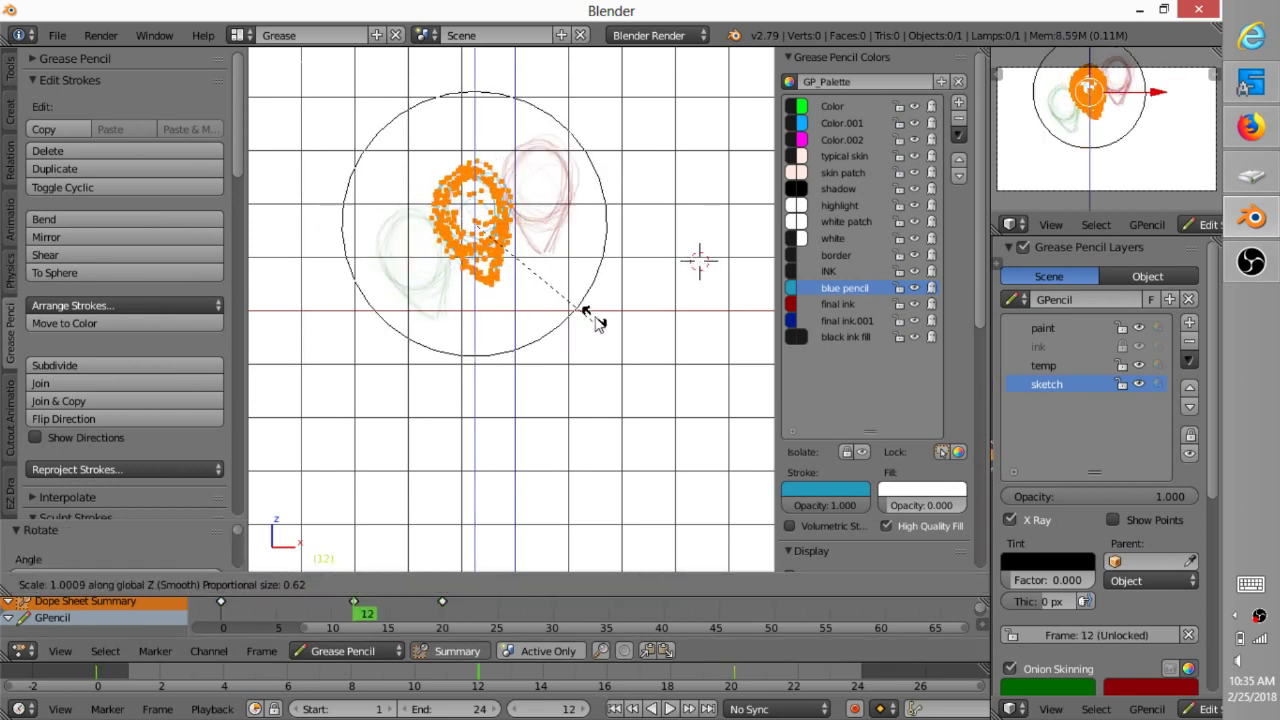
click(600, 323)
key(r)
click(626, 298)
key(s)
key(x)
key(Escape)
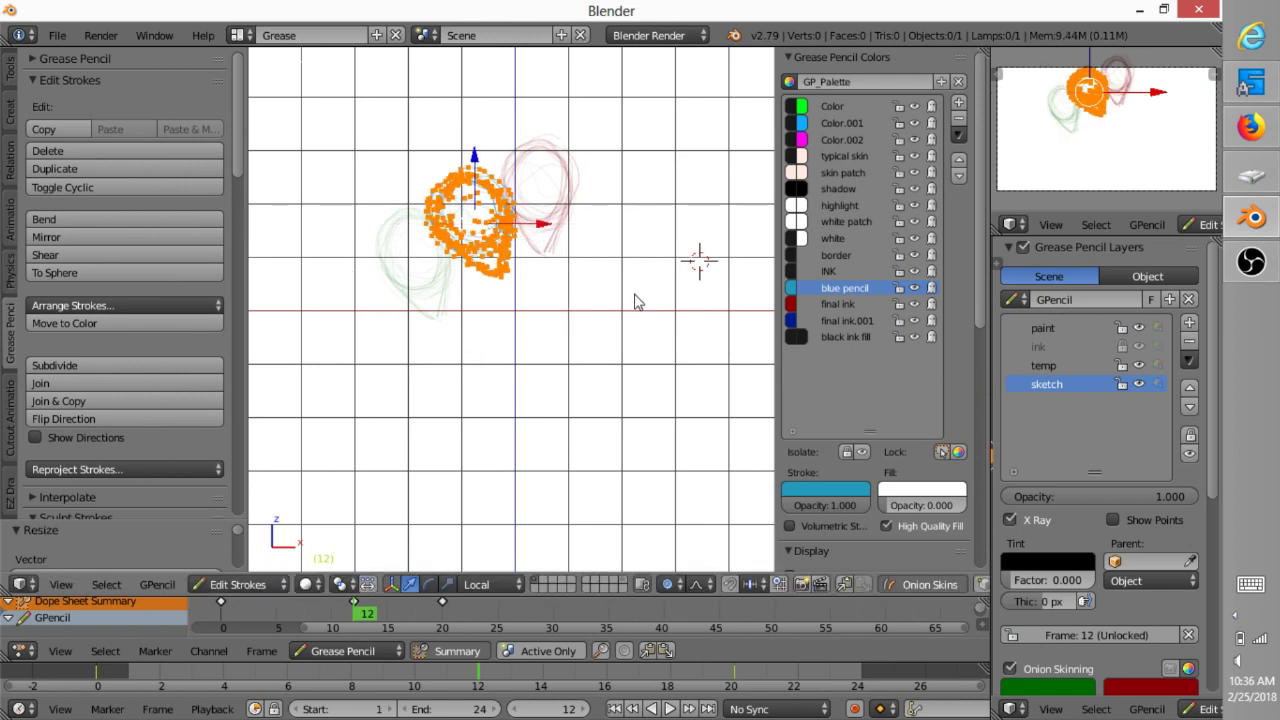
- Deselect all strokes and sketch a new head for frame 27, to the right of the frame 20 head
key(Up)
key(a)
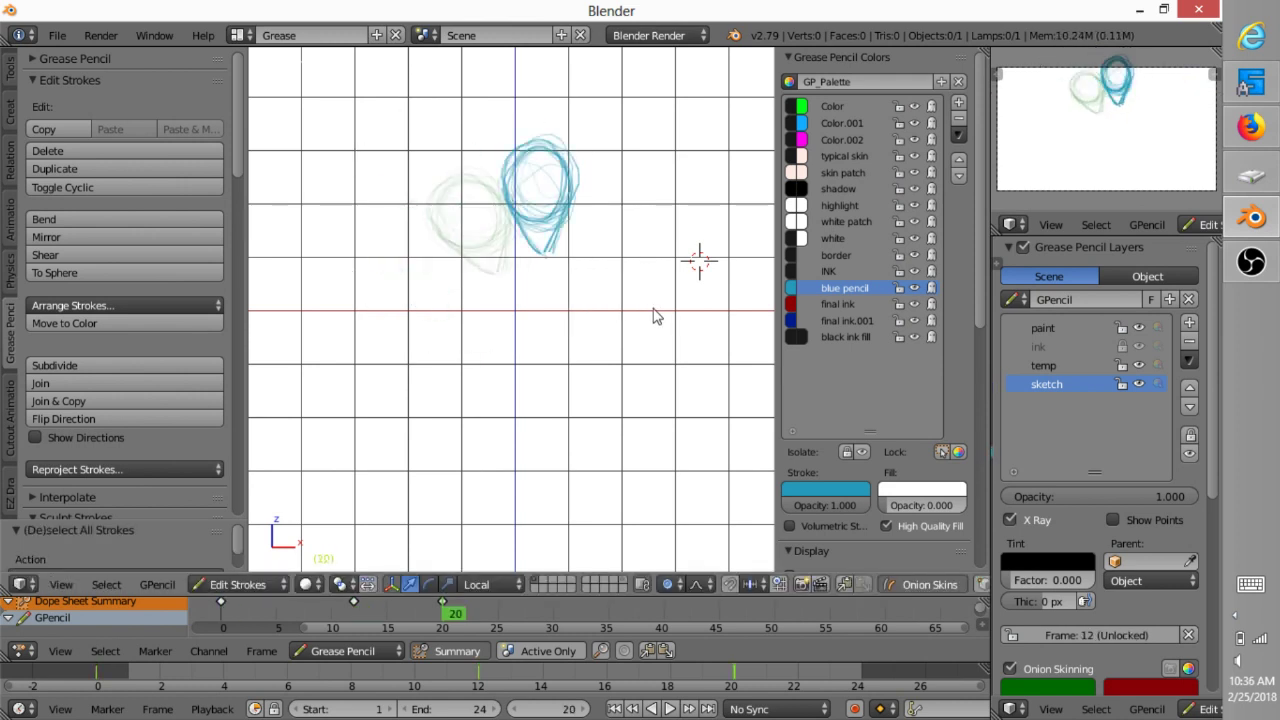
mouse_move(616, 172)
mouse_down()
mouse_move(663, 149)
mouse_move(619, 252)
mouse_up()
- Add a new Grease Pencil layer and sketch the torso and pelvis below the head on frame 0
click(1189, 323)
click(207, 608)
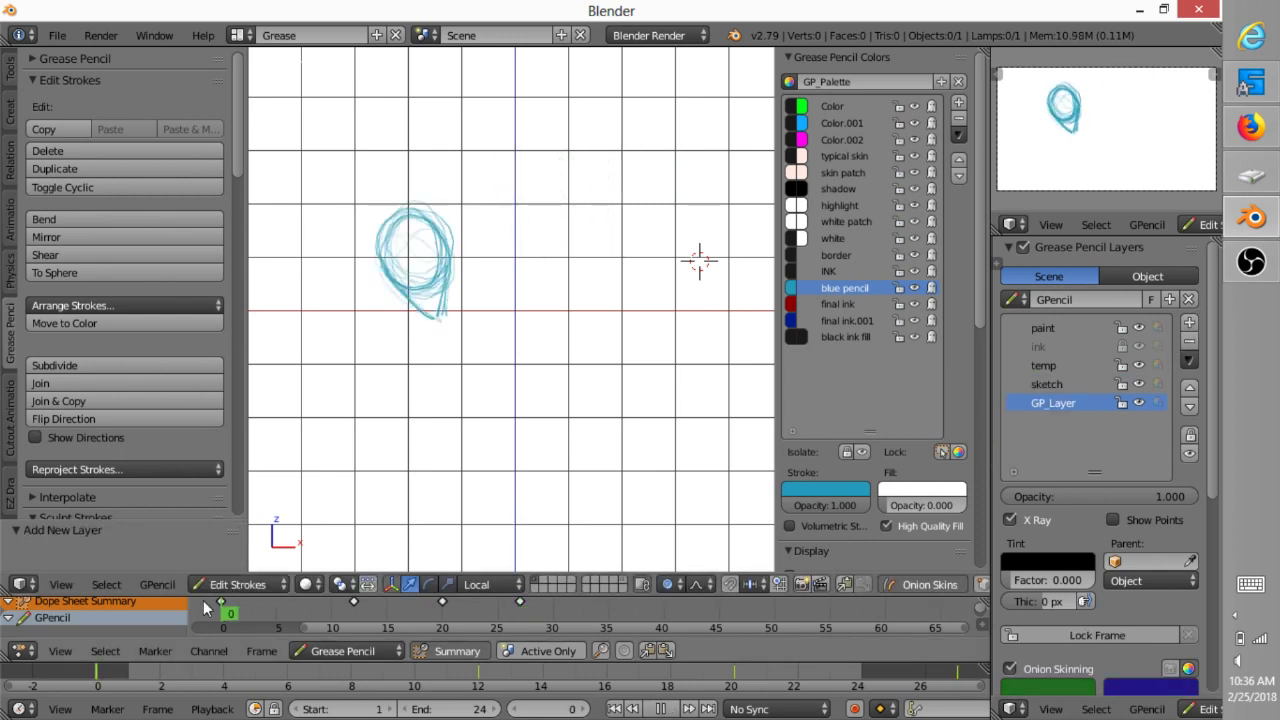
key(alt+a)
drag(462, 267, 465, 262)
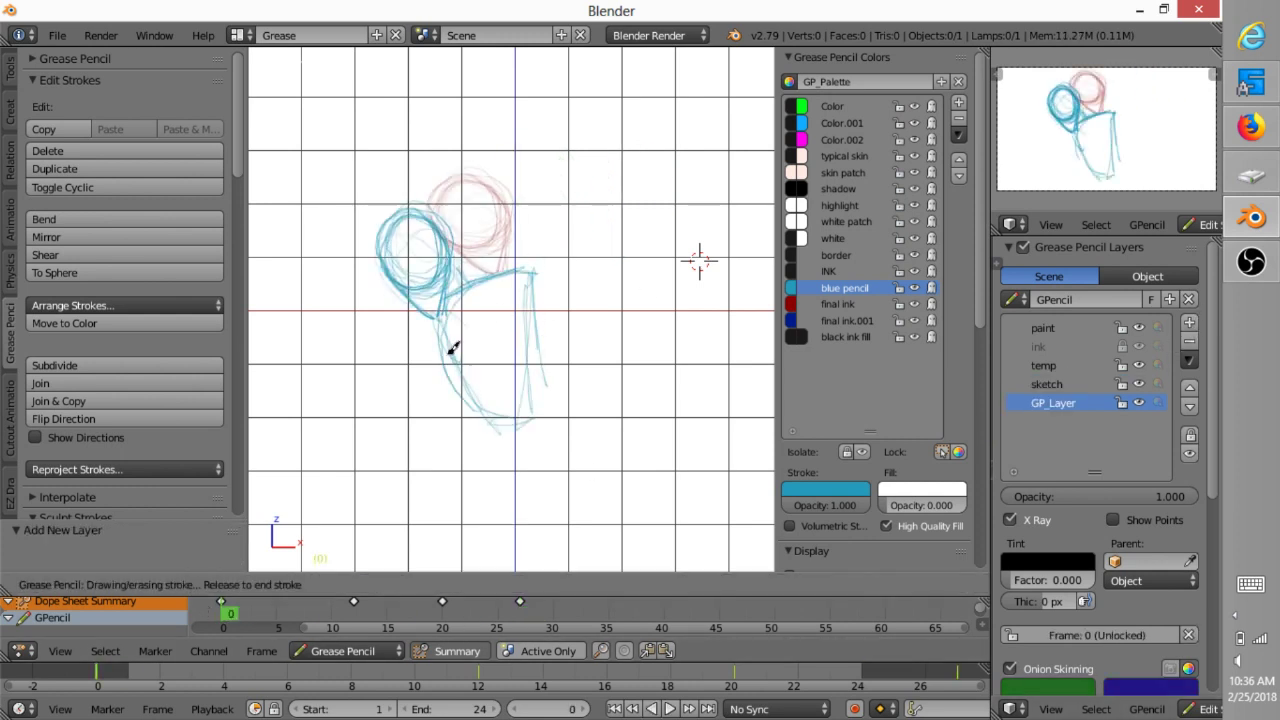
drag(590, 430, 588, 426)
- On frame 12, sketch the torso and pelvis in blue pencil below the head
key(Up)
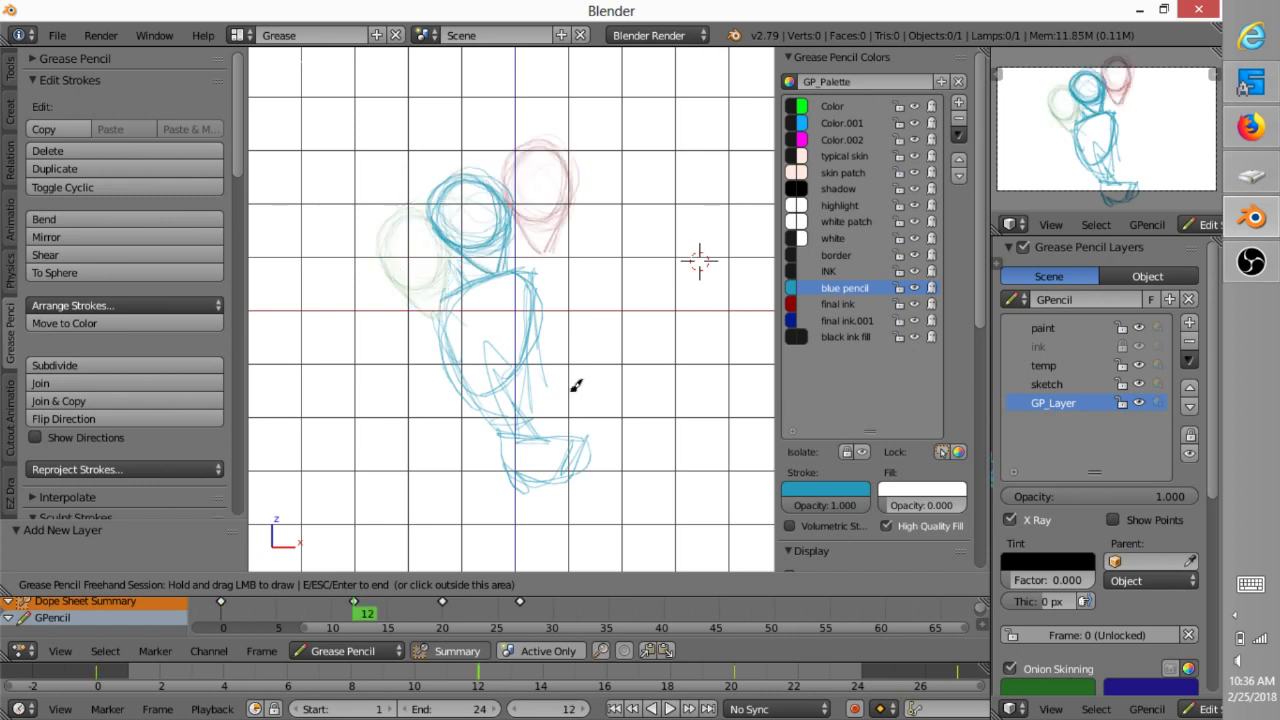
drag(518, 245, 565, 237)
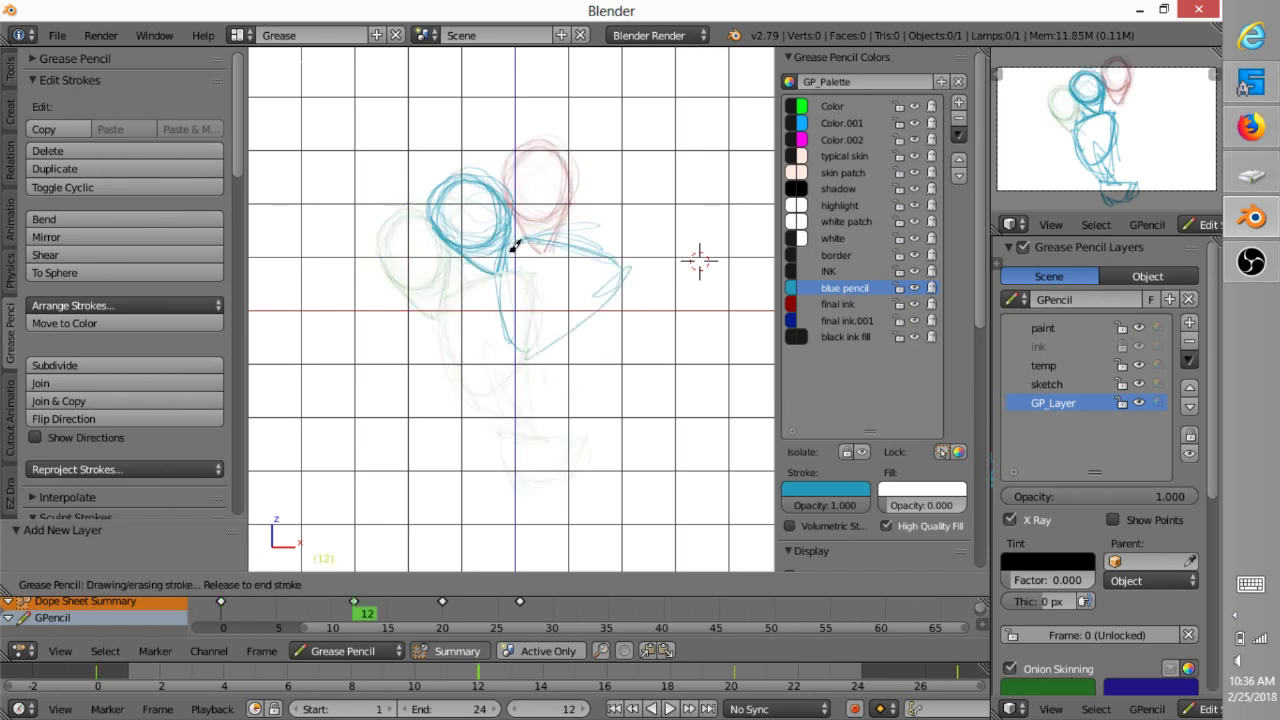
drag(540, 467, 583, 437)
- On frame 20, sketch the torso, waist and pelvis below the head, erasing and redrawing the misplaced strokes
key(Up)
right_drag(583, 437, 540, 290)
mouse_move(568, 256)
mouse_down()
mouse_move(683, 243)
mouse_move(683, 262)
mouse_up()
drag(507, 447, 586, 462)
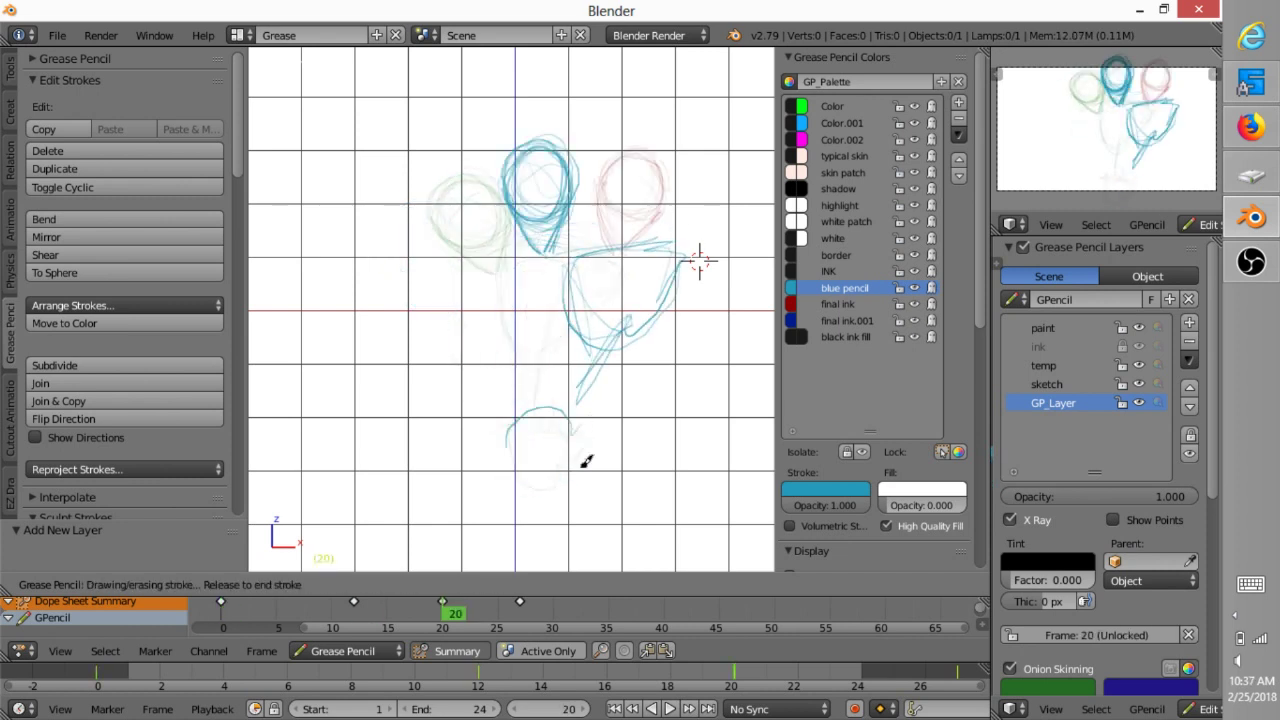
drag(582, 404, 608, 444)
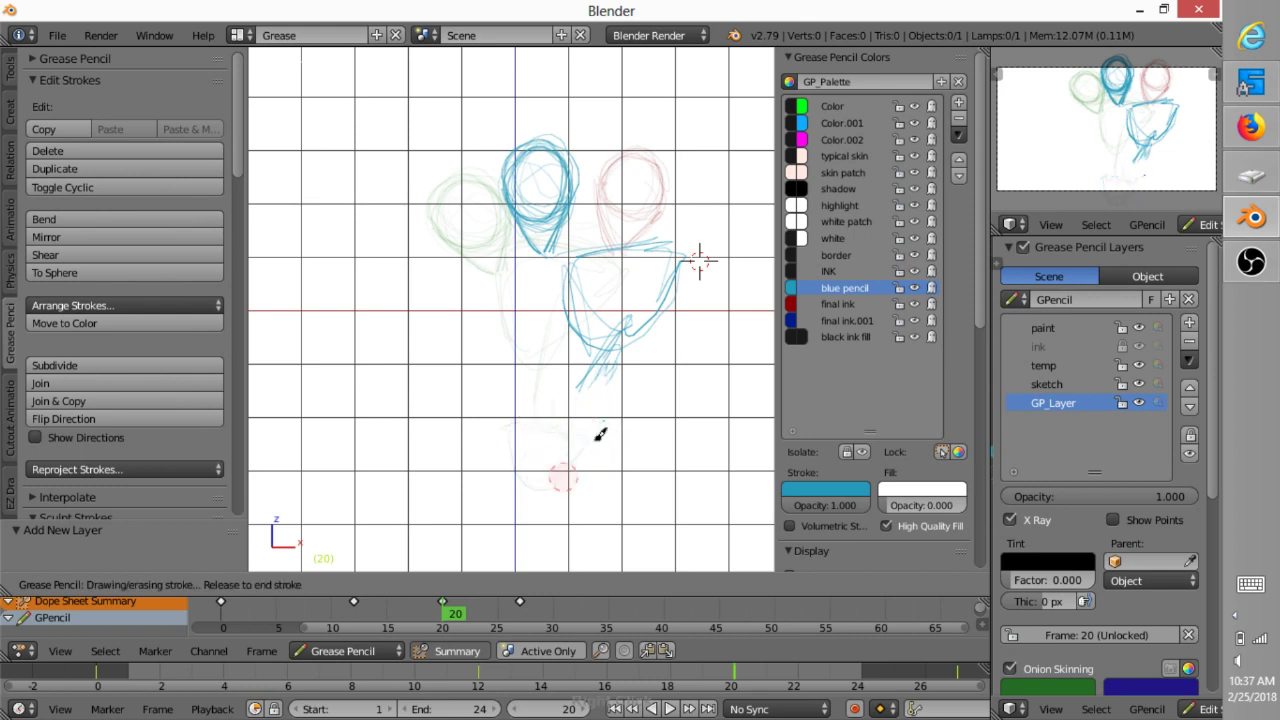
drag(618, 319, 604, 438)
- Return to frame 12 and erase and redraw the torso below the head
key(Up)
key(Up)
key(Down)
key(Down)
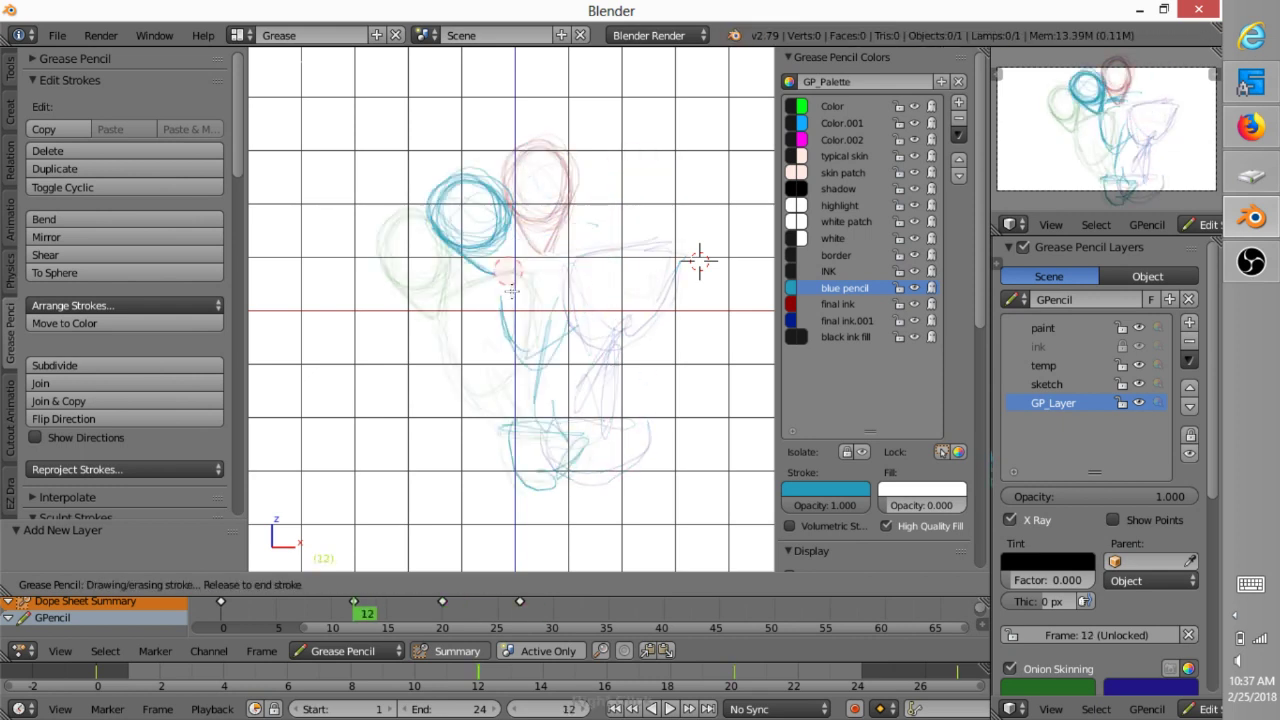
drag(518, 204, 487, 309)
drag(538, 403, 540, 406)
- Compare the neighbouring poses, erase the torso on frame 20 and redraw it closer below the head
key(Up)
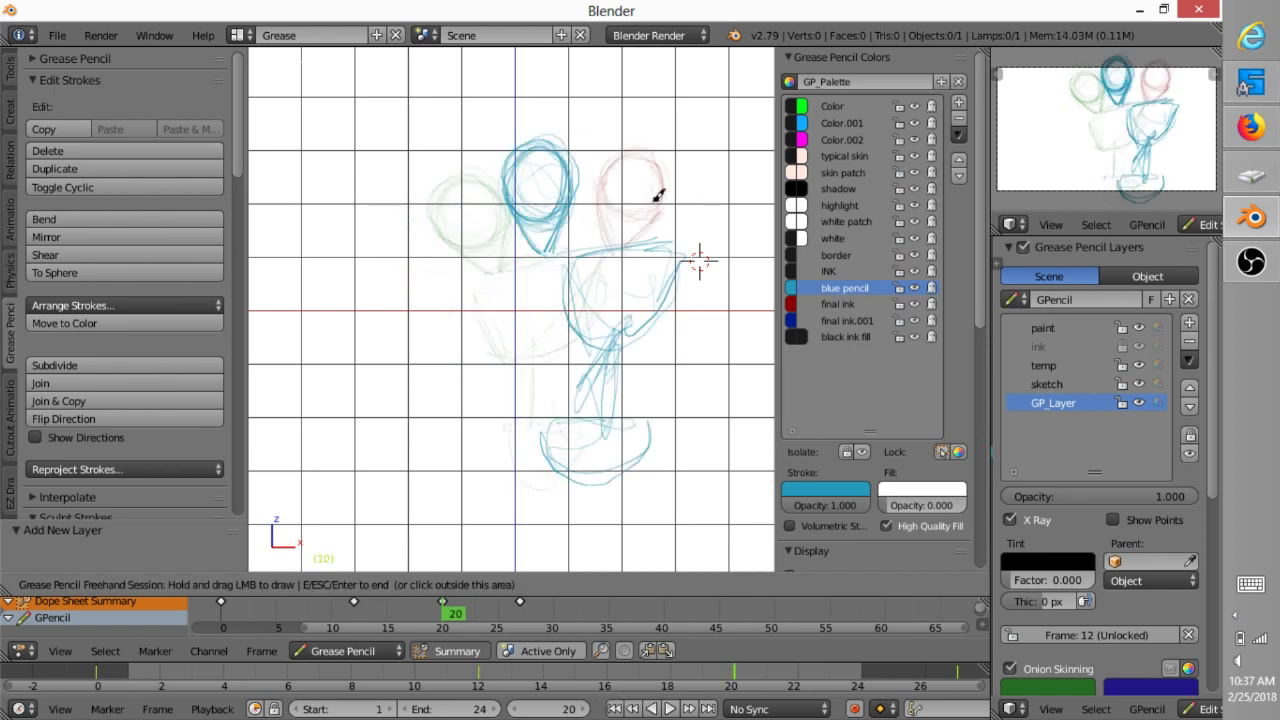
key(Down)
key(Down)
key(Down)
key(Up)
key(Up)
right_drag(652, 298, 579, 346)
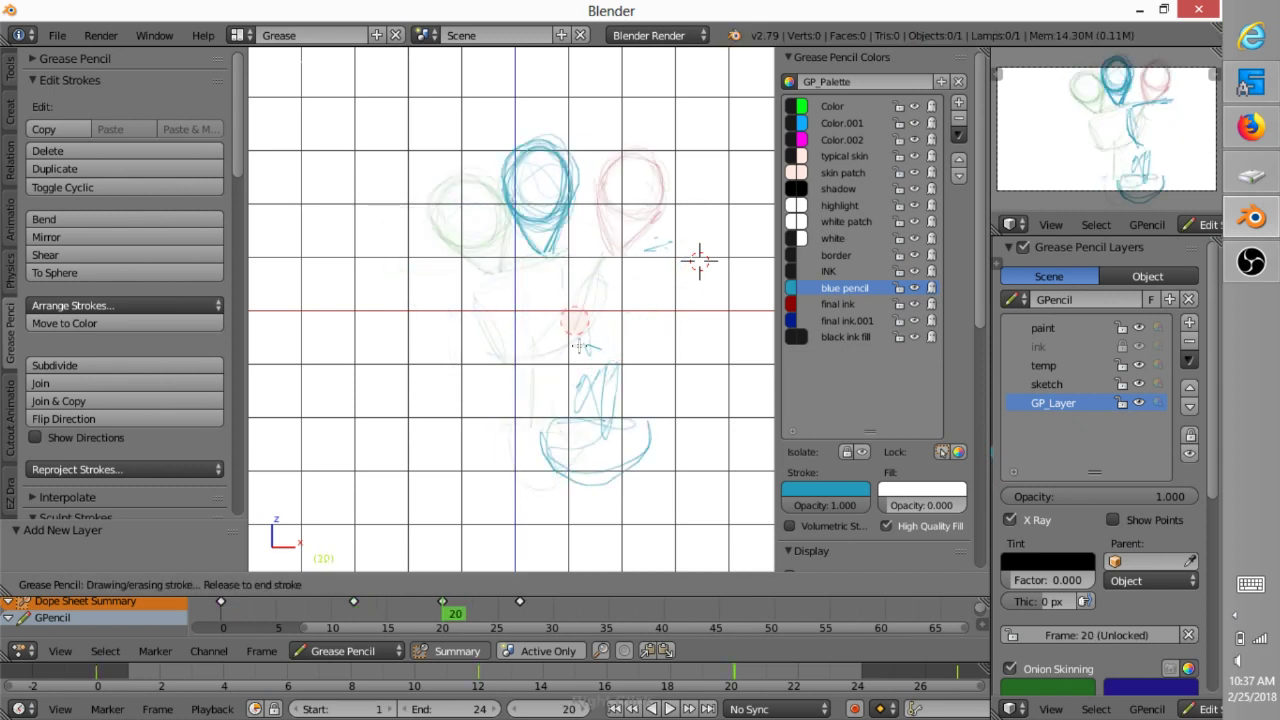
drag(528, 328, 600, 371)
- On frame 27, sketch the shoulder line and torso below the head
key(Up)
drag(660, 246, 663, 243)
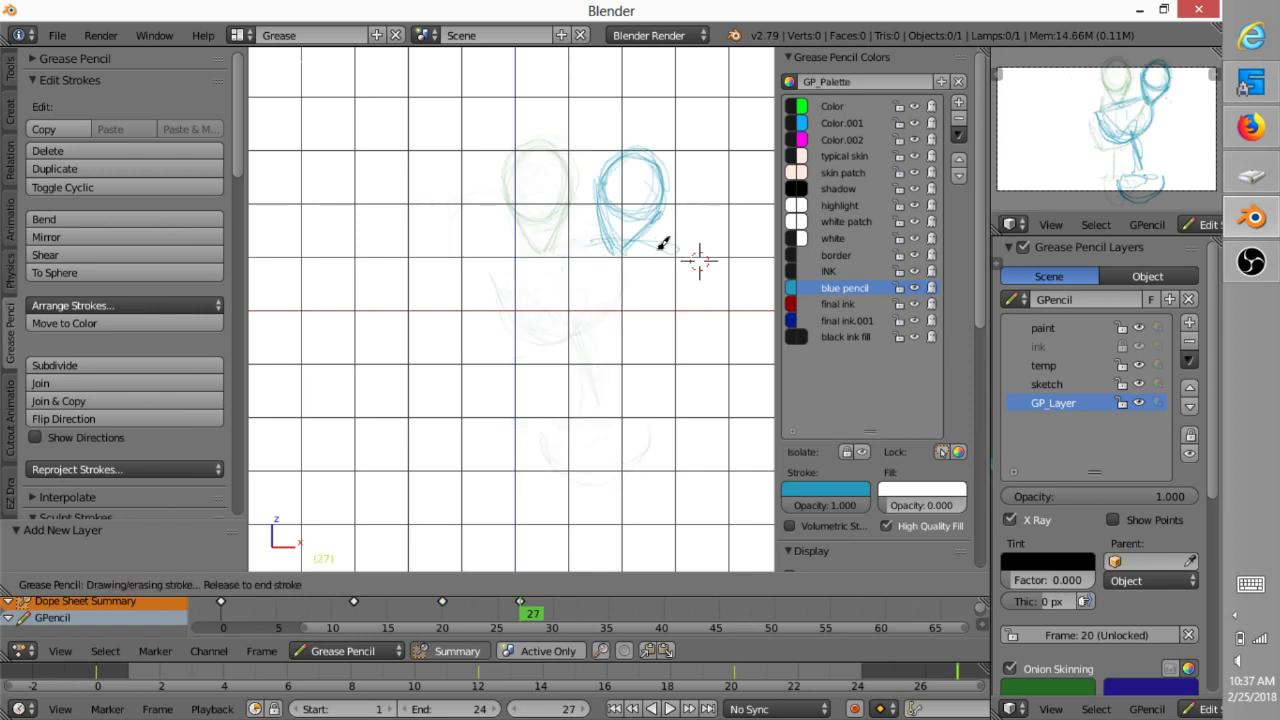
drag(583, 238, 585, 241)
- On frame 0, sketch the right-side arm with circles for the shoulder, elbow and hand
key(Down)
key(Down)
key(Down)
key(Down)
drag(524, 298, 521, 302)
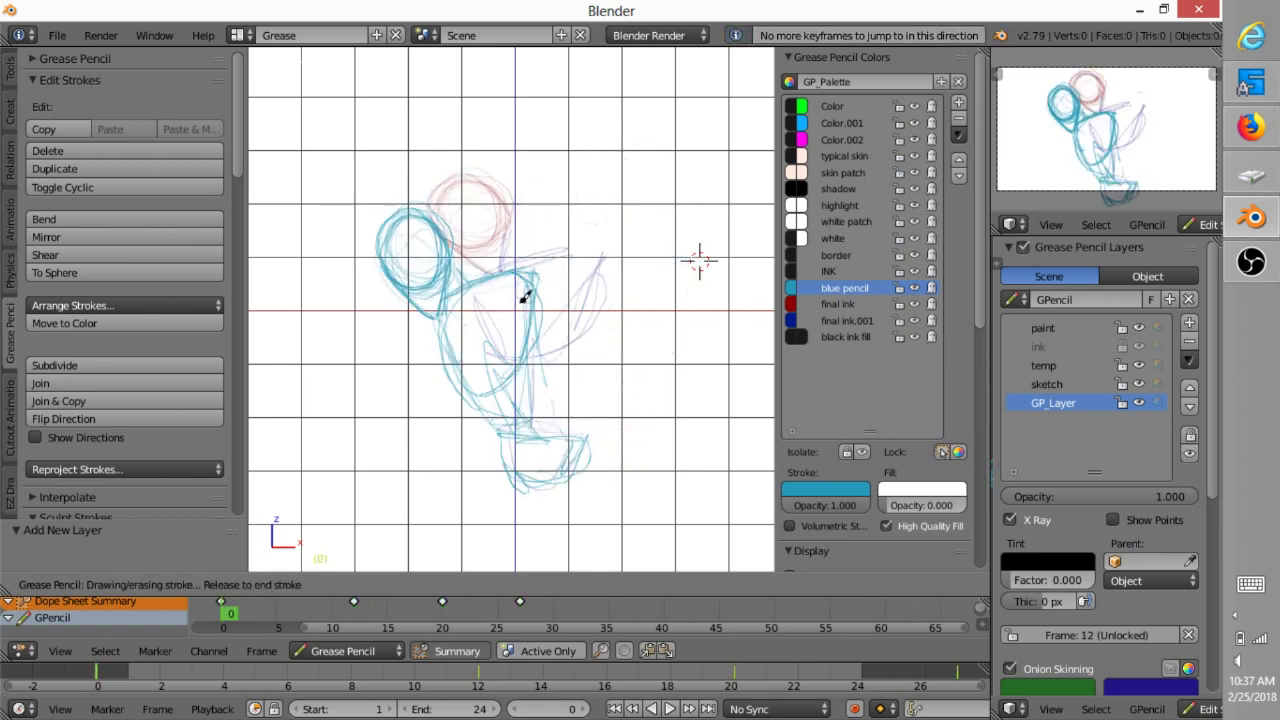
drag(632, 283, 655, 410)
- On frame 12, sketch the right-side arm from the shoulder through a bent elbow to the hand
key(Up)
drag(595, 247, 595, 247)
drag(690, 320, 660, 392)
drag(650, 390, 656, 408)
- Compare the neighbouring arm poses and sketch the right-side arm with shoulder, elbow and hand on frame 20
key(Up)
key(Down)
key(Down)
key(Up)
key(Up)
drag(638, 250, 640, 253)
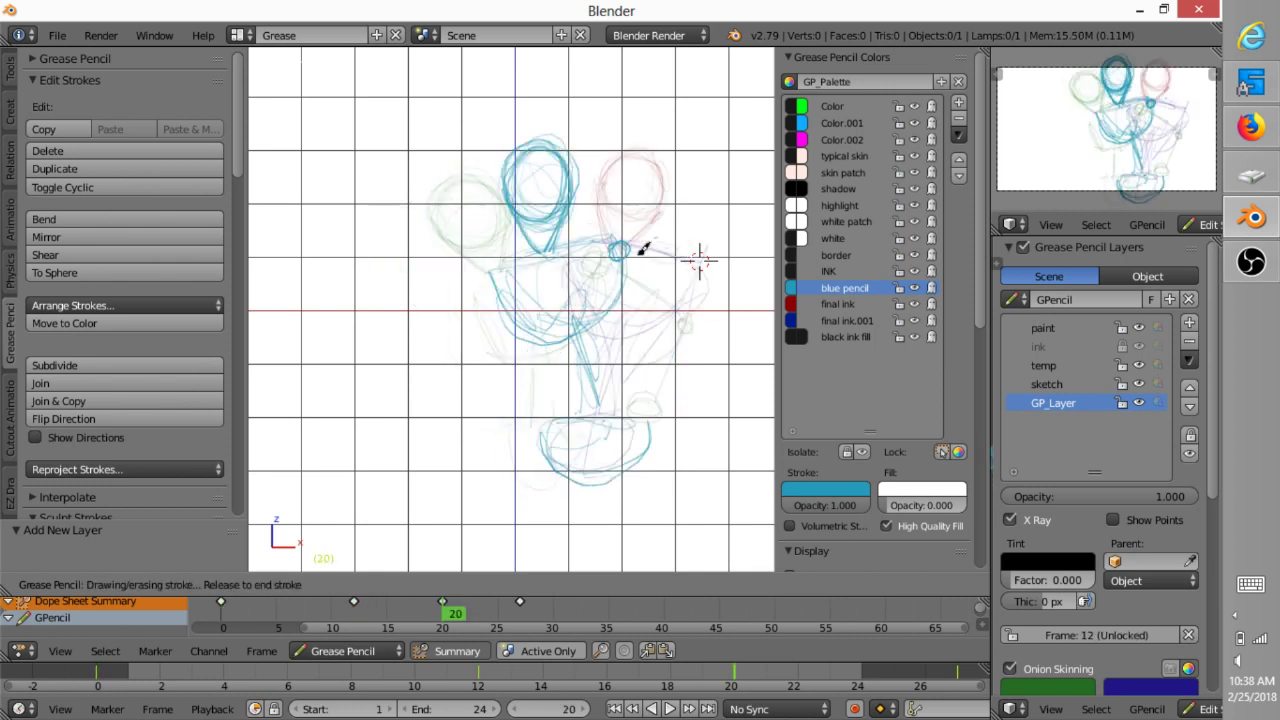
drag(720, 371, 720, 371)
- On frame 27, sketch the right-side arm hanging down from the shoulder to the hand
key(Up)
drag(705, 278, 705, 278)
drag(687, 483, 686, 470)
- On frame 0, sketch the left-side forearm emerging from behind the torso, ending in a hand circle
key(Down)
key(Down)
key(Down)
key(Down)
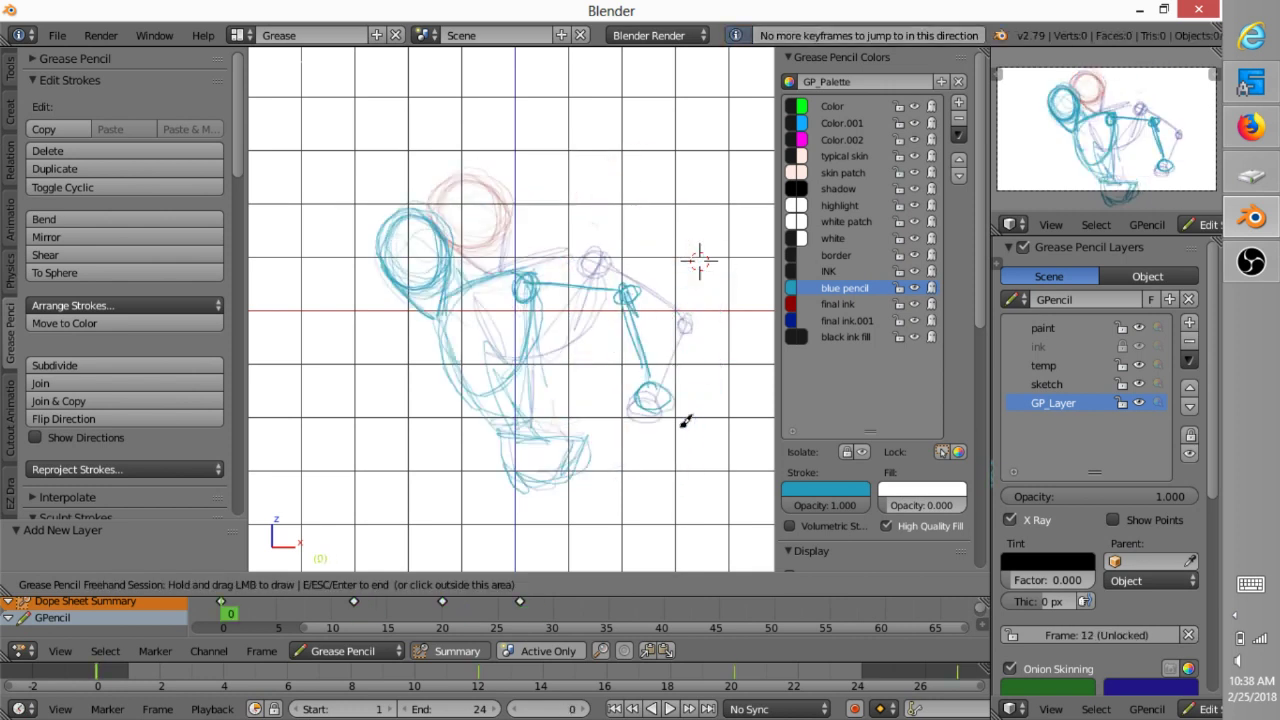
drag(463, 432, 442, 480)
- On frame 12, sketch the left-side arm from the shoulder down to a hand circle
key(Up)
drag(478, 302, 480, 398)
drag(460, 418, 455, 428)
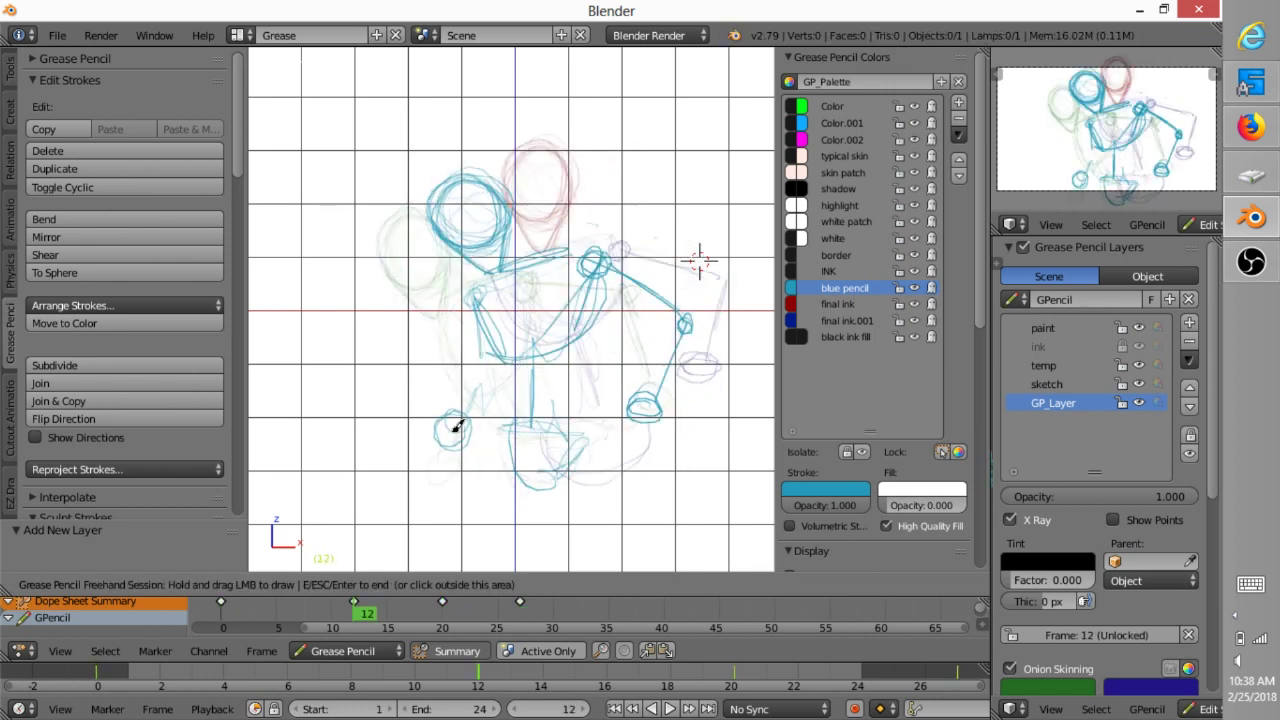
- Sketch the left-side arm with its elbow and hand on frames 20 and 27
key(Up)
drag(458, 373, 437, 401)
drag(418, 319, 446, 372)
key(Up)
drag(560, 258, 430, 418)
- Play back the rough animation and set the end frame to 60
key(Up)
key(Down)
key(Down)
key(Down)
key(Escape)
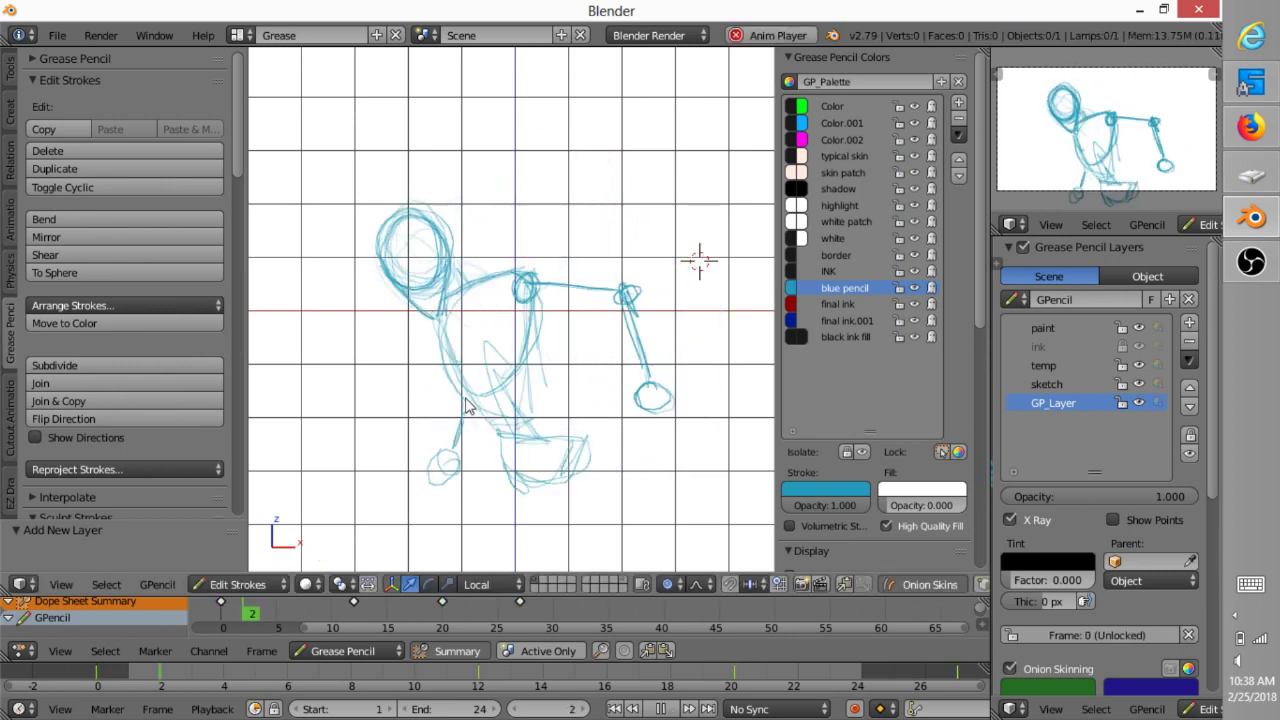
key(alt+a)
click(493, 708)
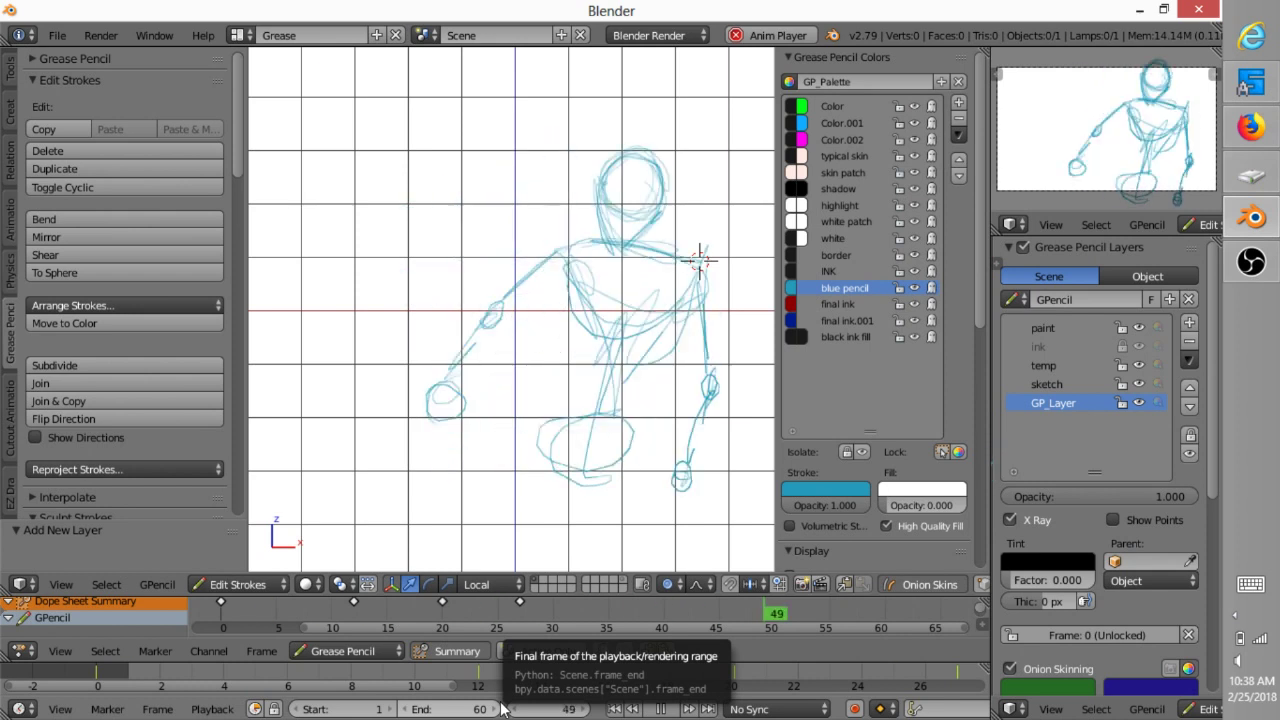
key(Escape)
- On the temp layer, draw the eyes, brows, nose and mouth on the frame 0 head in the final ink colour
scroll(474, 318, up, 5)
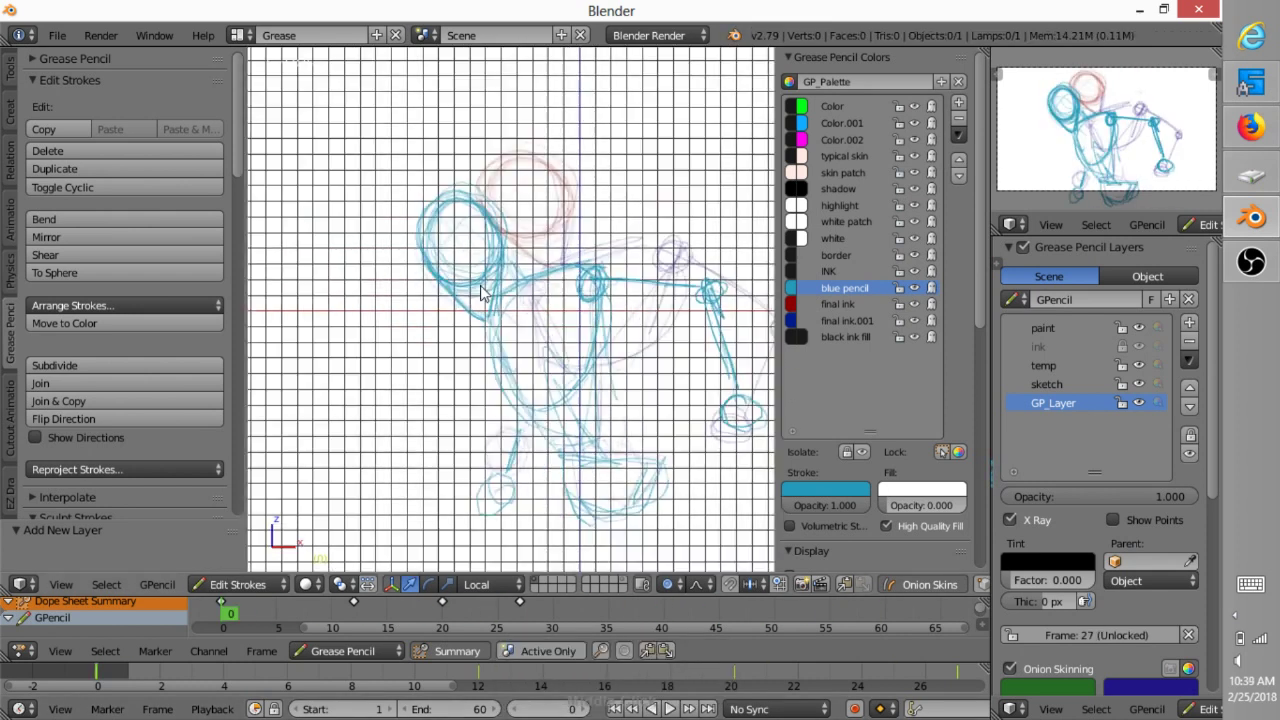
click(1043, 365)
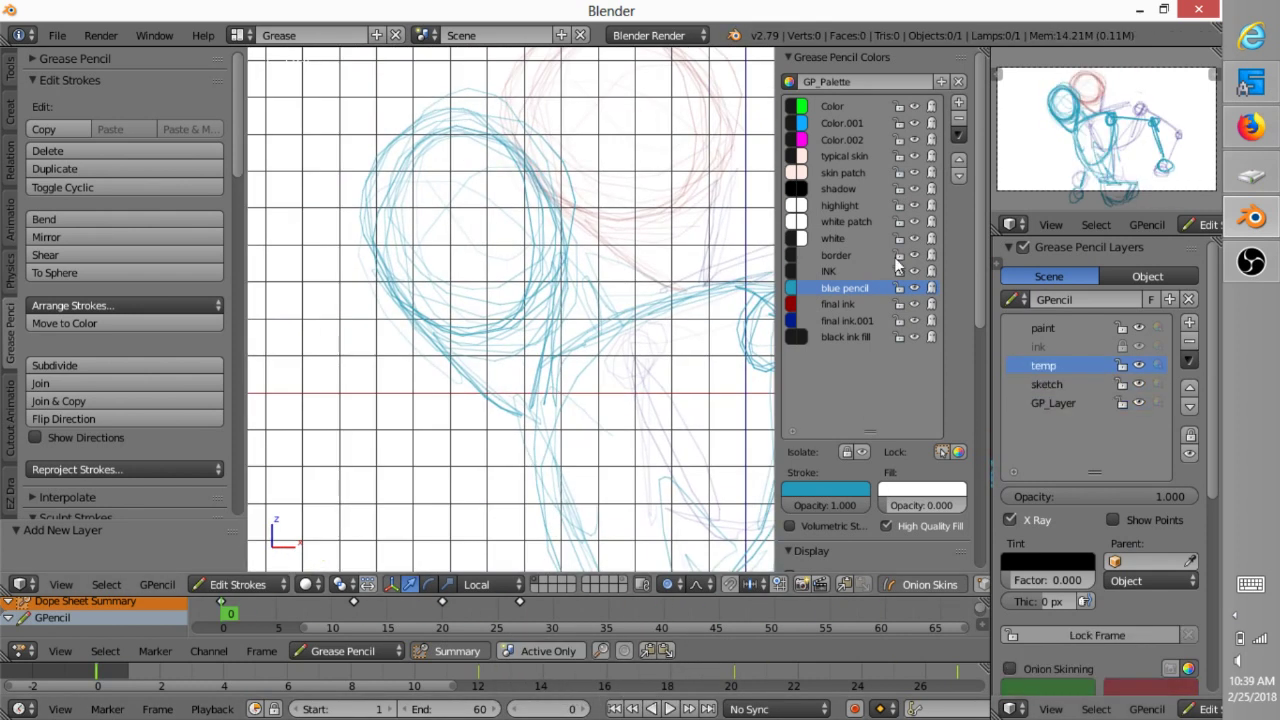
click(840, 304)
mouse_move(489, 316)
mouse_down()
mouse_move(522, 282)
mouse_move(492, 324)
mouse_move(477, 318)
mouse_move(490, 400)
mouse_move(541, 376)
mouse_up()
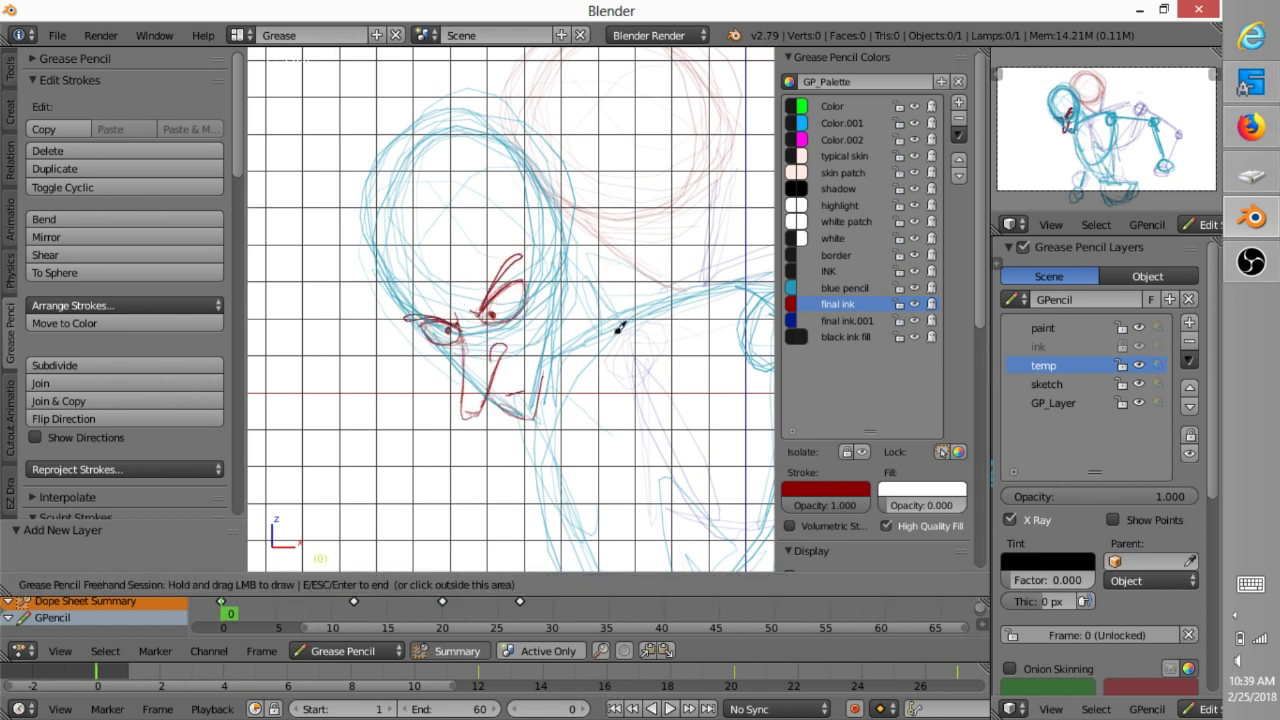
- On frame 12, select all the face strokes and move and rotate them to fit the head
key(Up)
key(a)
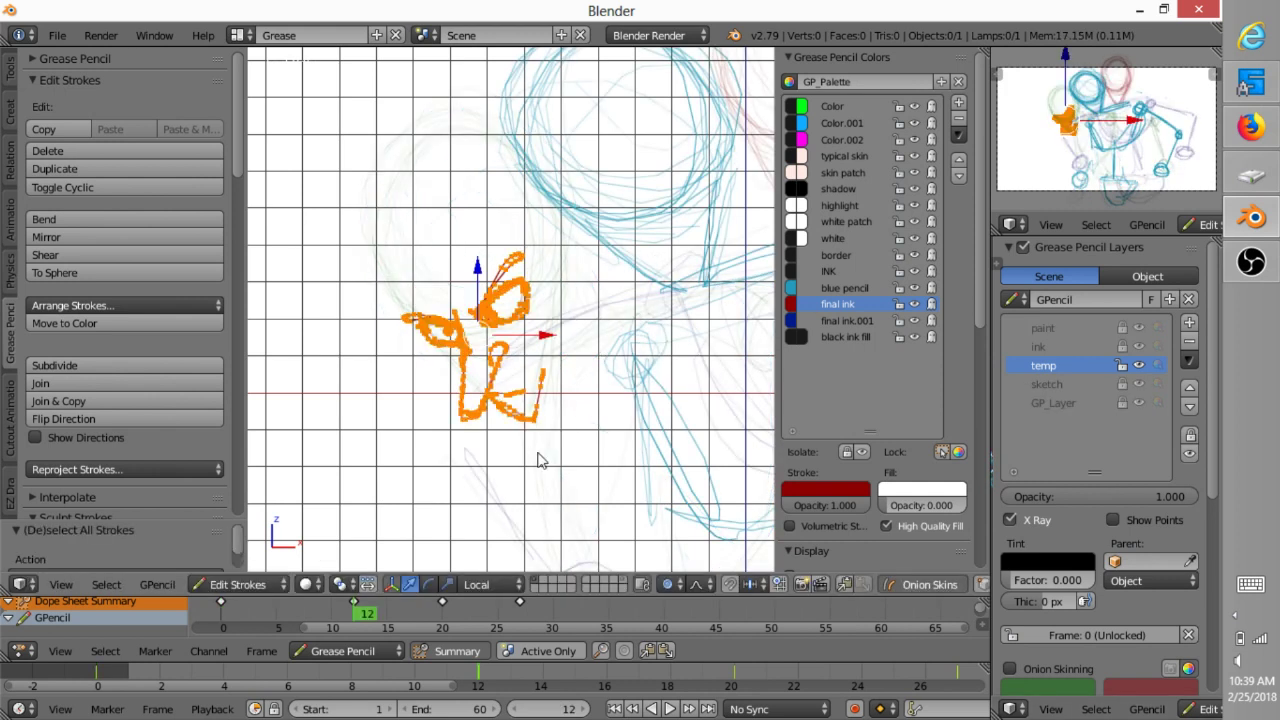
key(g)
click(699, 313)
key(g)
click(694, 362)
key(r)
click(694, 338)
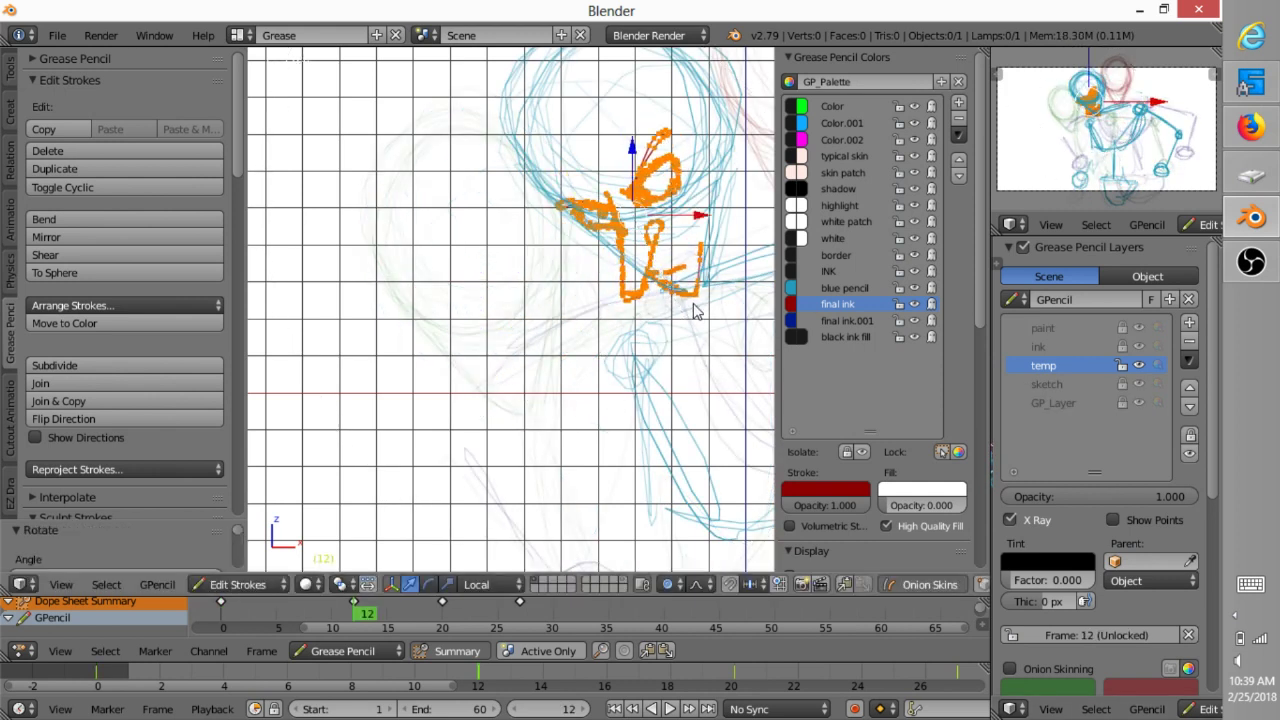
- On frame 20, move and rotate the face strokes to fit the head and scale them along Z
shift+middle_drag(692, 312, 438, 413)
key(Up)
key(g)
click(747, 270)
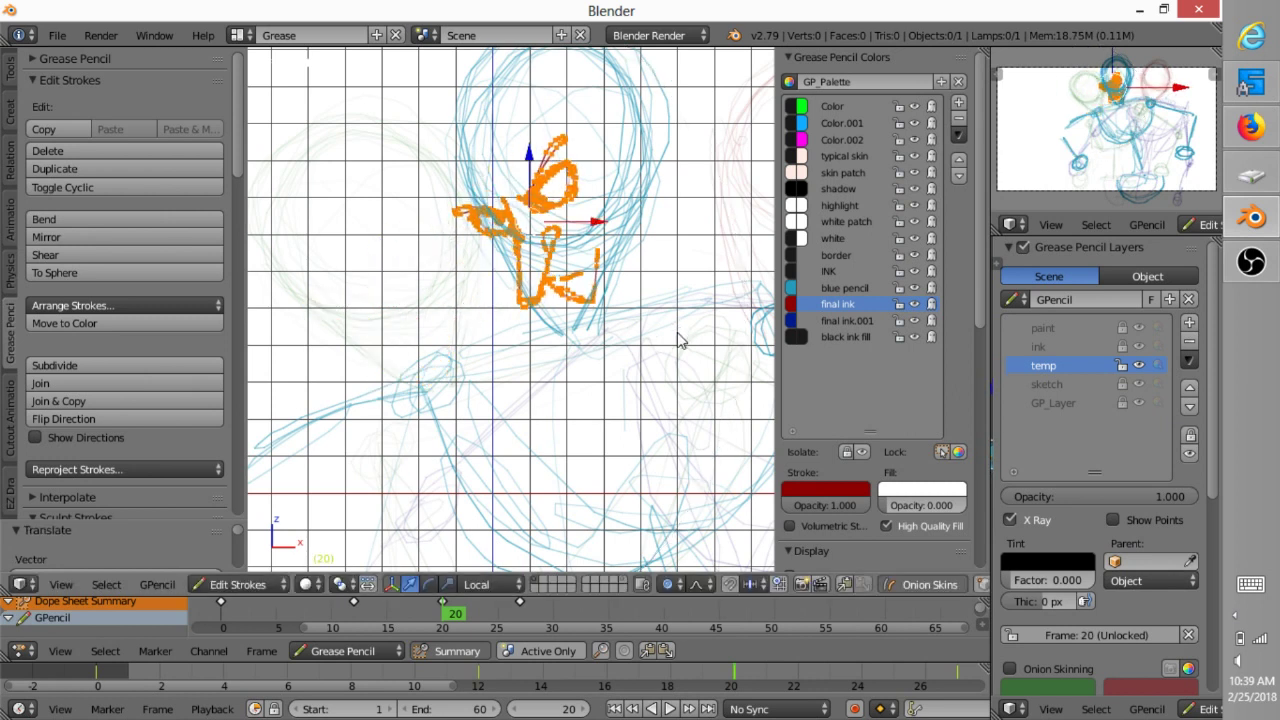
key(r)
click(609, 397)
key(g)
click(607, 386)
key(s)
key(z)
click(602, 409)
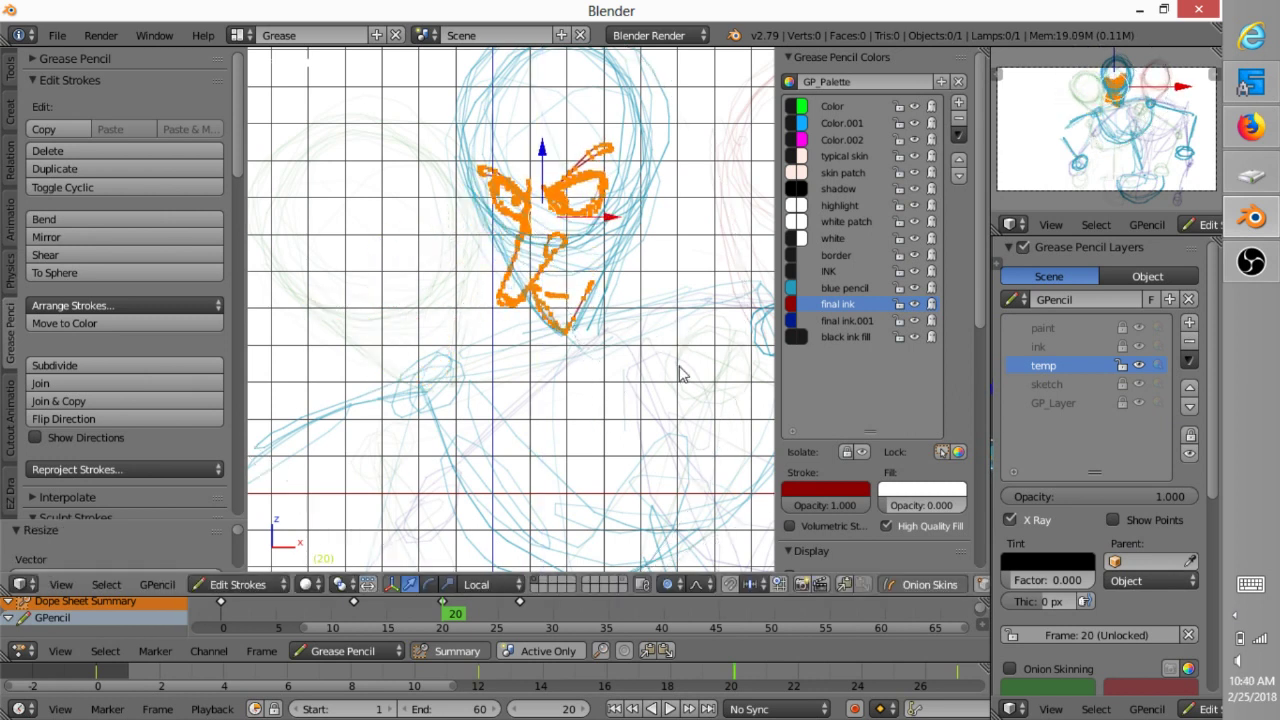
- On frame 27, move the face strokes onto the head and rotate them to match its pose
mouse_move(682, 372)
shift+middle_down()
mouse_move(445, 410)
mouse_move(463, 428)
shift+middle_up()
key(Up)
key(g)
click(766, 374)
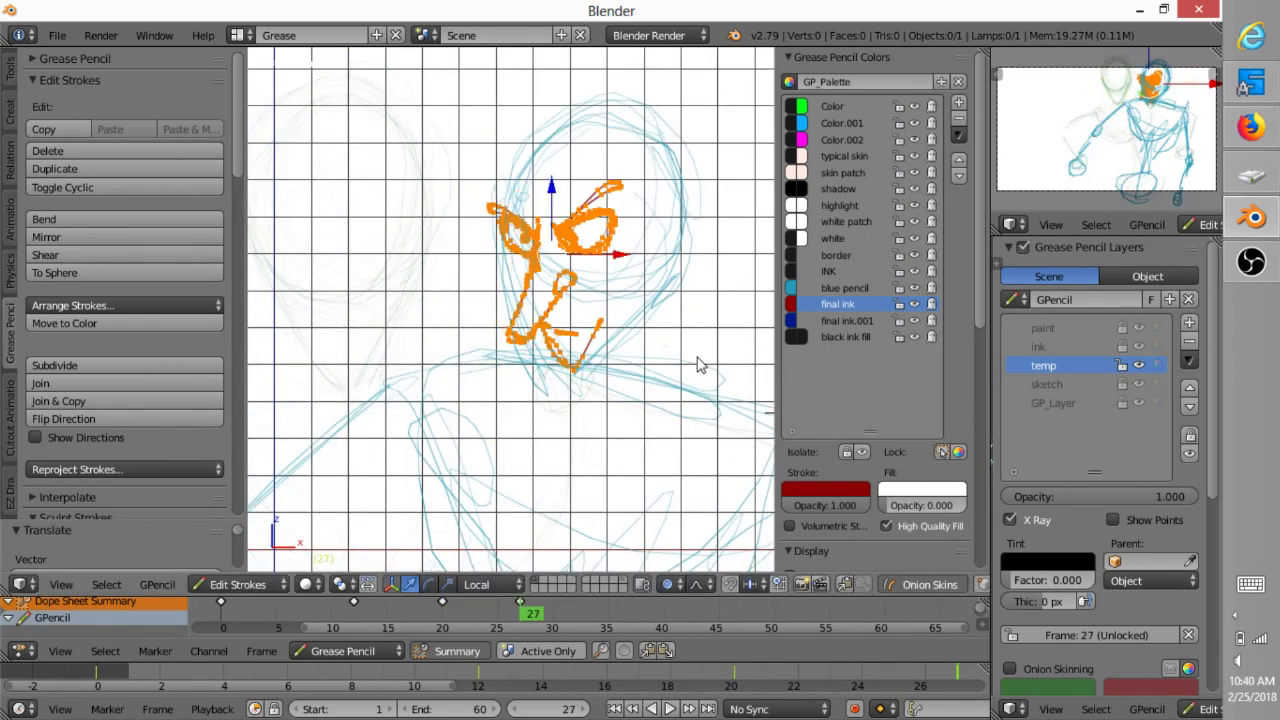
key(r)
click(644, 384)
key(g)
click(622, 364)
- Reshape the frame 27 nose by moving its tip outward with proportional editing, and reposition the whole face
right_click(500, 338)
key(g)
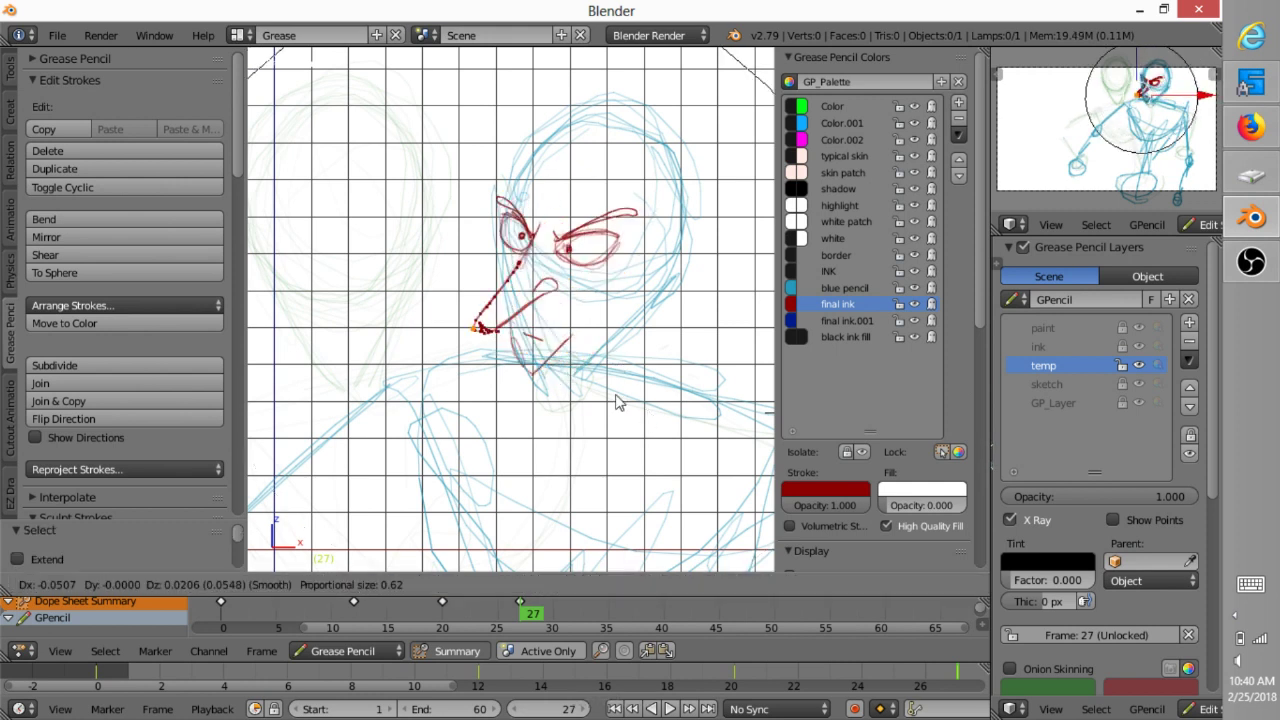
click(620, 391)
key(l)
key(a)
key(g)
right_click(627, 391)
key(a)
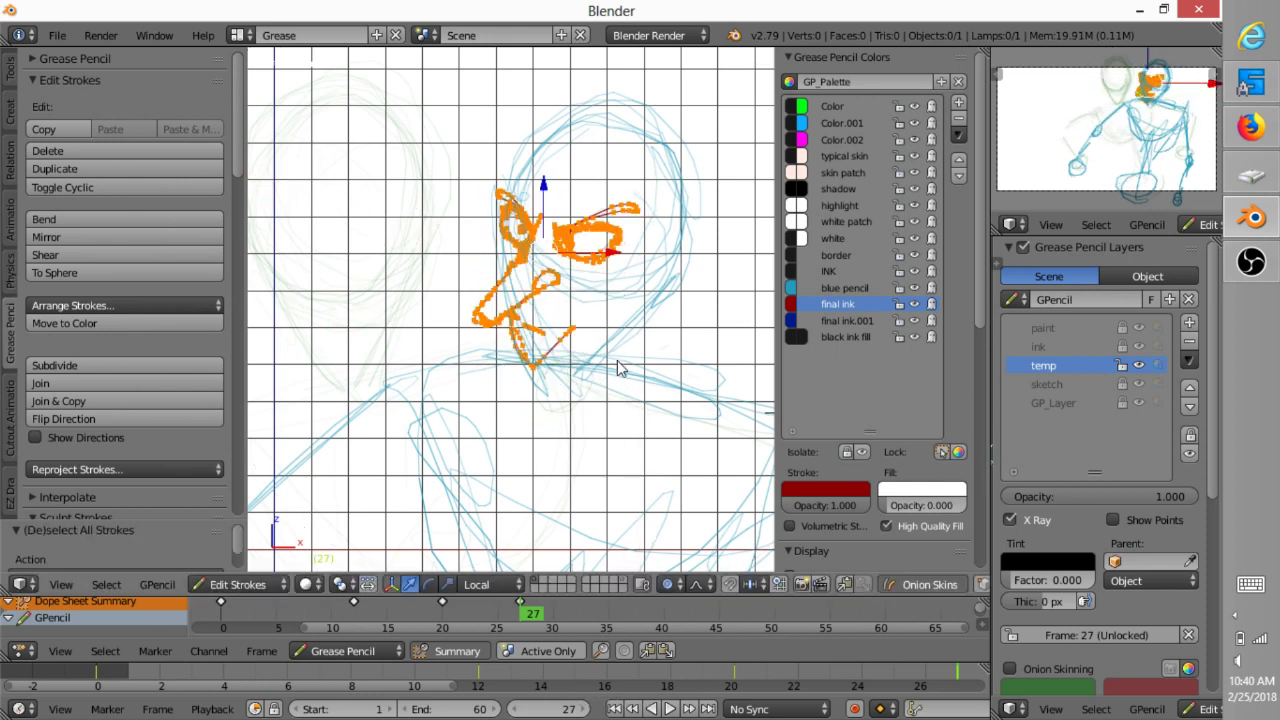
key(g)
click(620, 355)
key(a)
- Play the animation and enable Only Render to preview the drawing without the grid
mouse_move(616, 376)
ctrl+middle_down()
mouse_move(569, 463)
mouse_move(597, 418)
ctrl+middle_up()
key(alt+a)
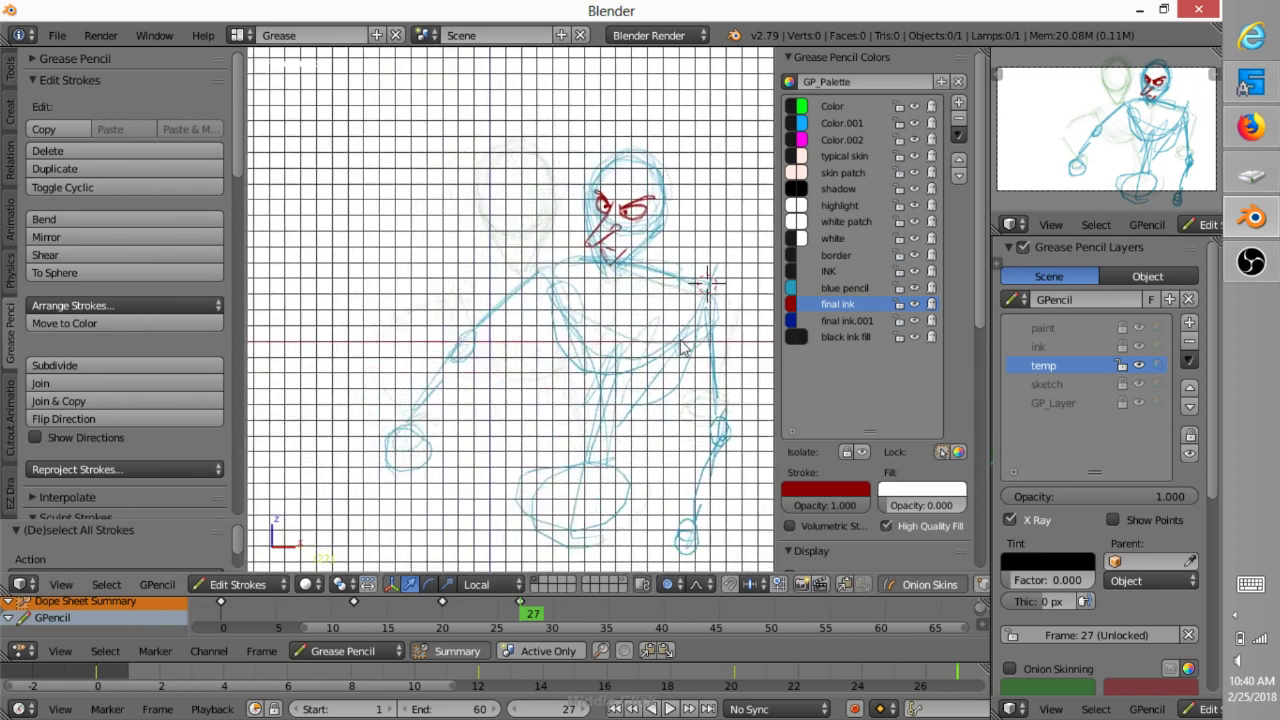
scroll(880, 380, down, 4)
click(813, 400)
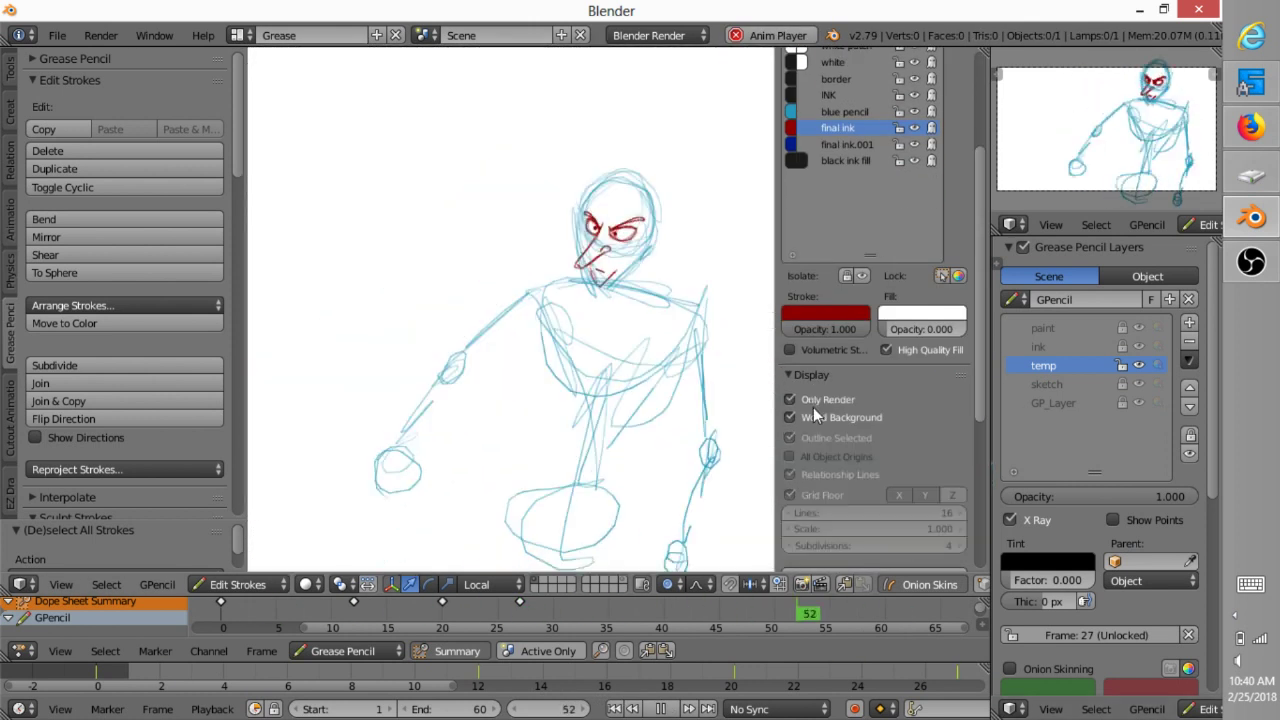
- Stop playback and sketch the character's hair on frame 27 in the final ink.001 colour, sweeping over the head and behind the ear
click(855, 144)
key(Escape)
scroll(690, 293, up, 4)
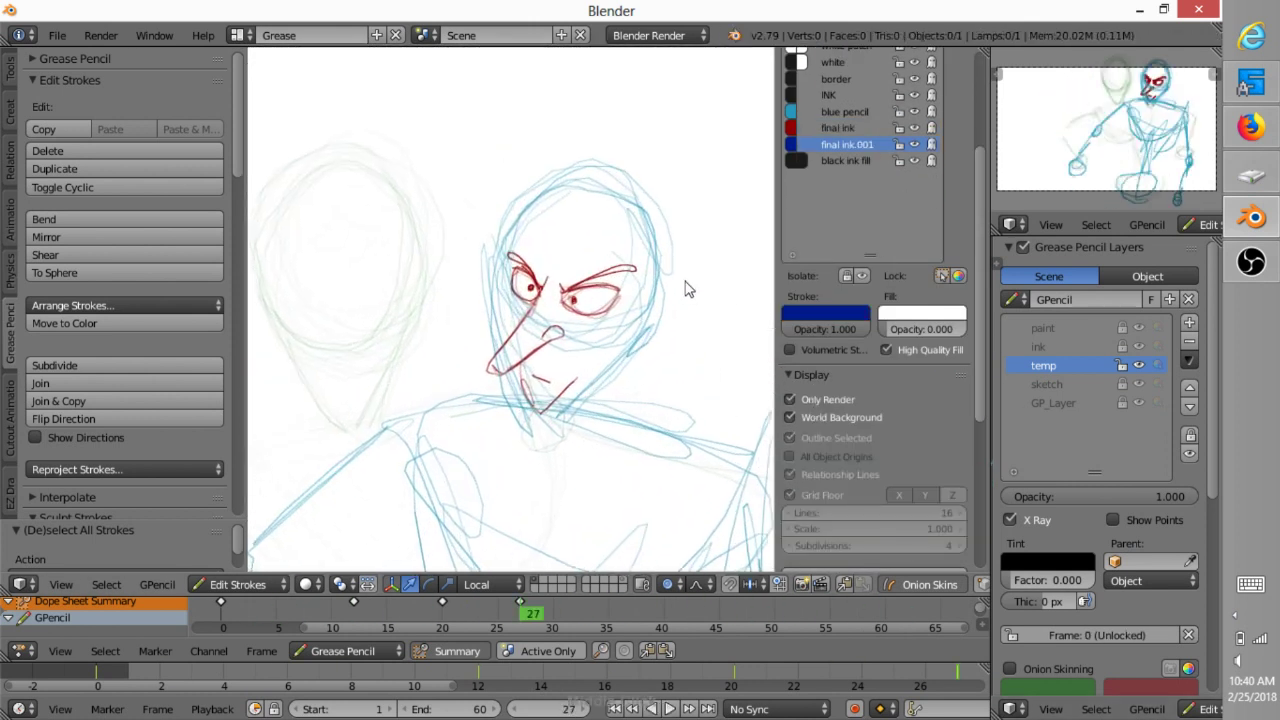
mouse_move(574, 221)
mouse_down()
mouse_move(497, 293)
mouse_move(640, 166)
mouse_up()
drag(662, 225, 645, 162)
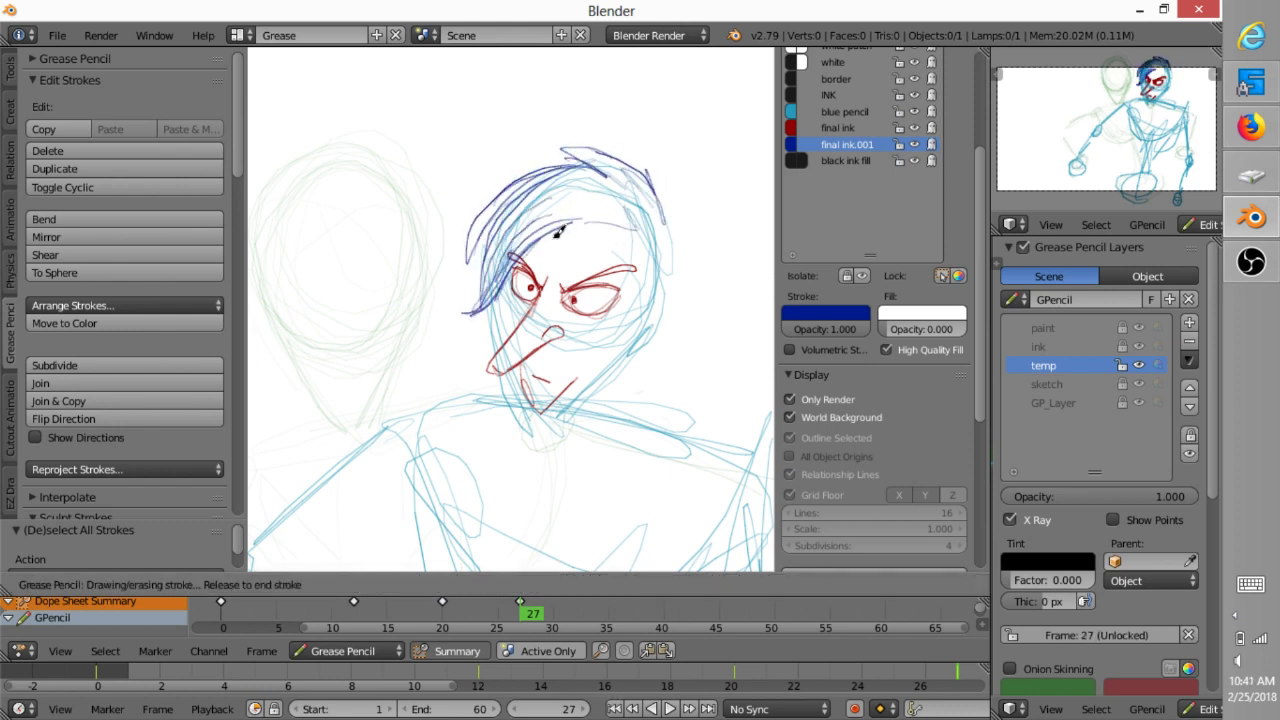
drag(558, 232, 663, 218)
drag(663, 312, 626, 352)
mouse_move(662, 222)
mouse_down()
mouse_move(691, 273)
mouse_move(642, 310)
mouse_up()
- On frame 0, sketch long hair strands hanging over the front of the lowered head
key(Down)
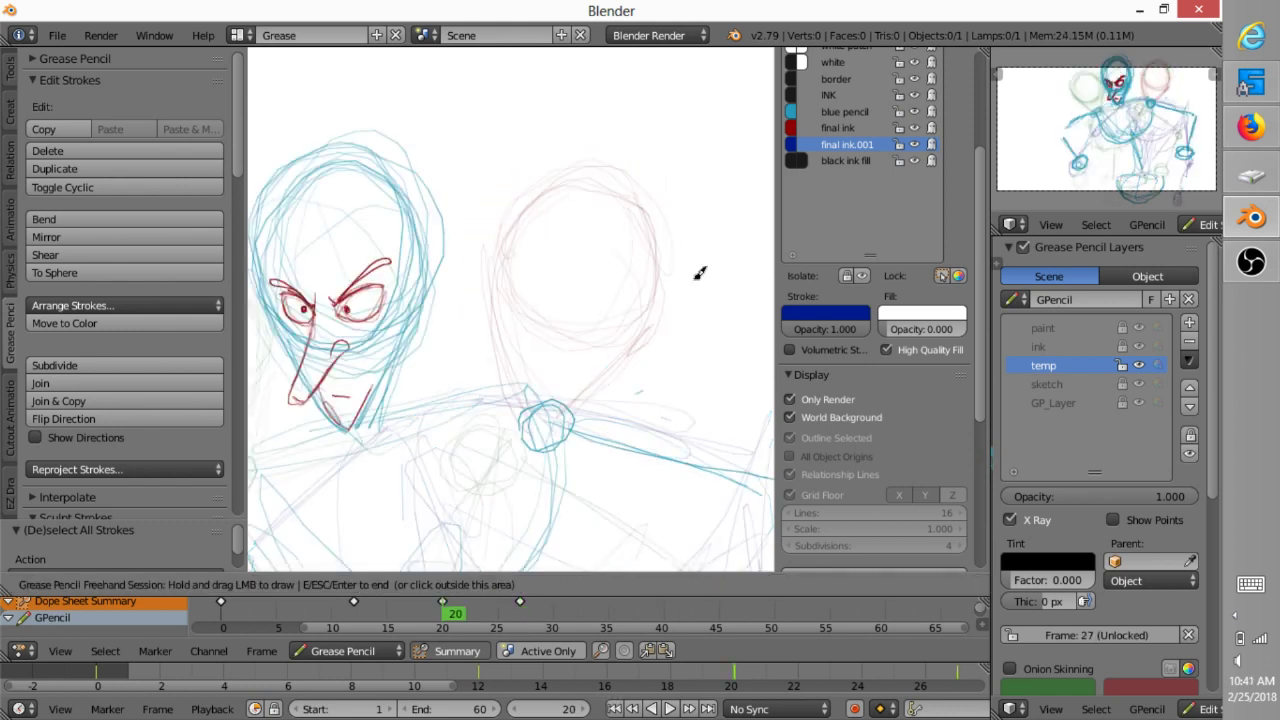
mouse_move(484, 337)
shift+middle_down()
mouse_move(597, 326)
mouse_move(580, 328)
shift+middle_up()
key(Down)
key(Down)
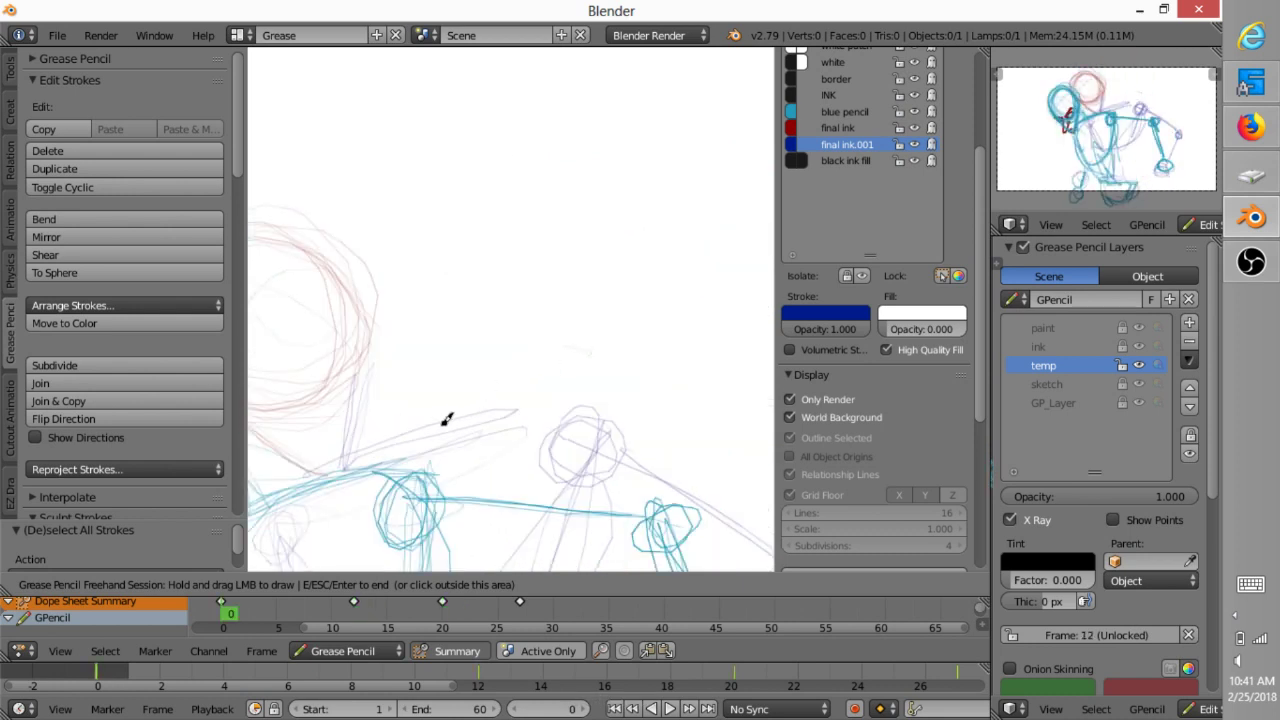
mouse_move(443, 425)
ctrl+middle_down()
mouse_move(466, 425)
mouse_move(675, 294)
ctrl+middle_up()
mouse_move(352, 192)
mouse_down()
mouse_move(312, 341)
mouse_move(342, 290)
mouse_up()
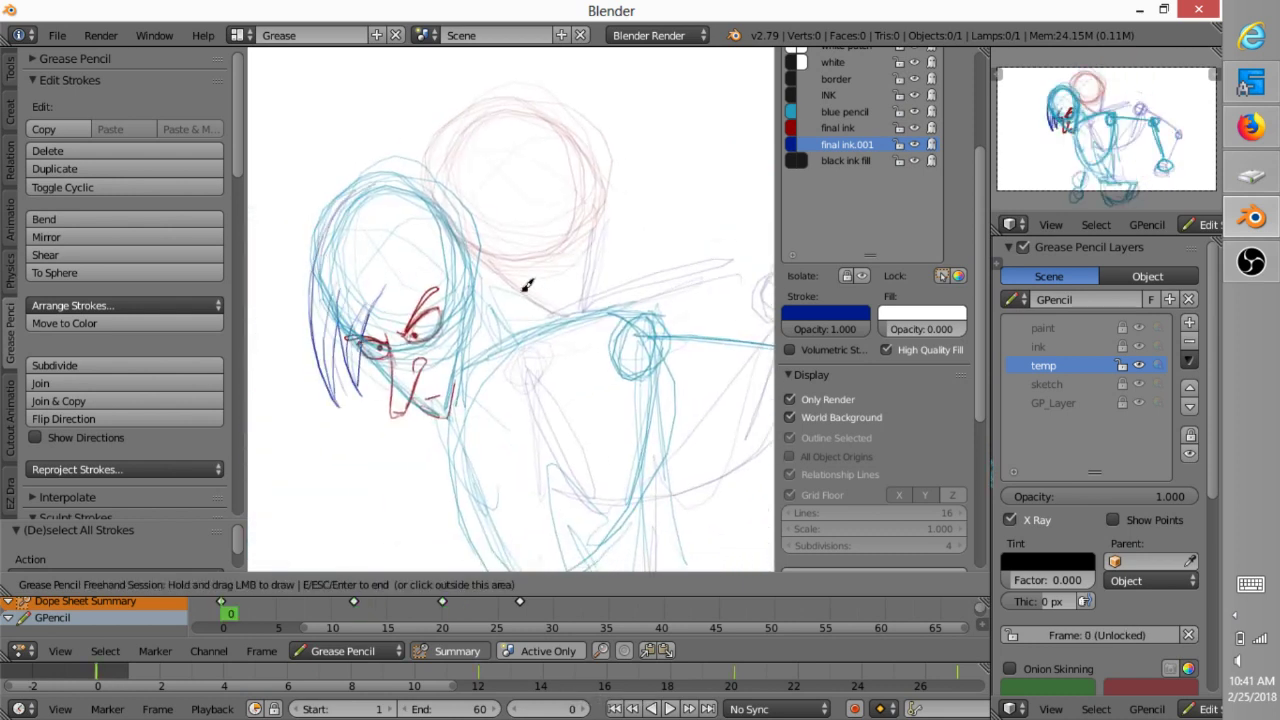
- On frame 20, sketch hair strands along the side of the face and compare them with the neighbouring keyframes
key(Up)
key(Up)
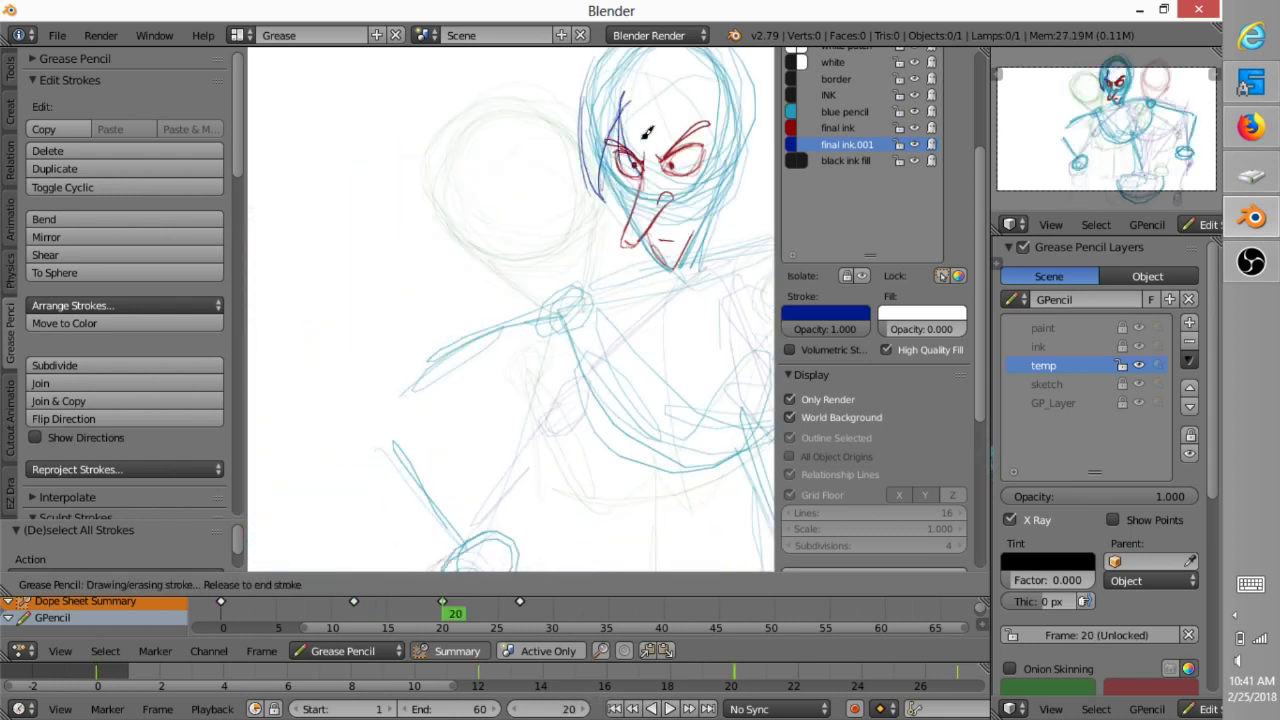
drag(647, 133, 652, 138)
key(Up)
key(Down)
key(Down)
key(Down)
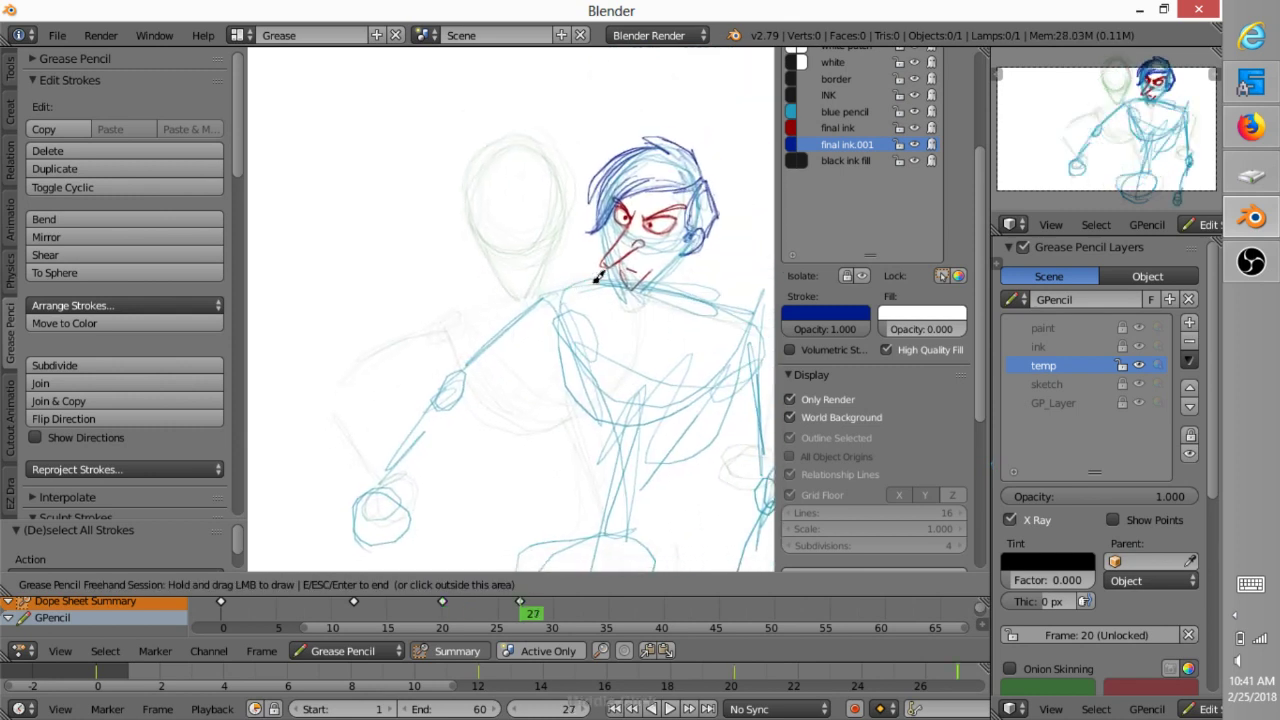
- Extend the hair over the top of the head and draw the hair and ear at its side on frame 20
mouse_move(290, 268)
mouse_down()
mouse_move(480, 202)
mouse_move(563, 148)
mouse_move(574, 190)
mouse_up()
key(Up)
key(Up)
key(Up)
key(Down)
drag(545, 140, 568, 212)
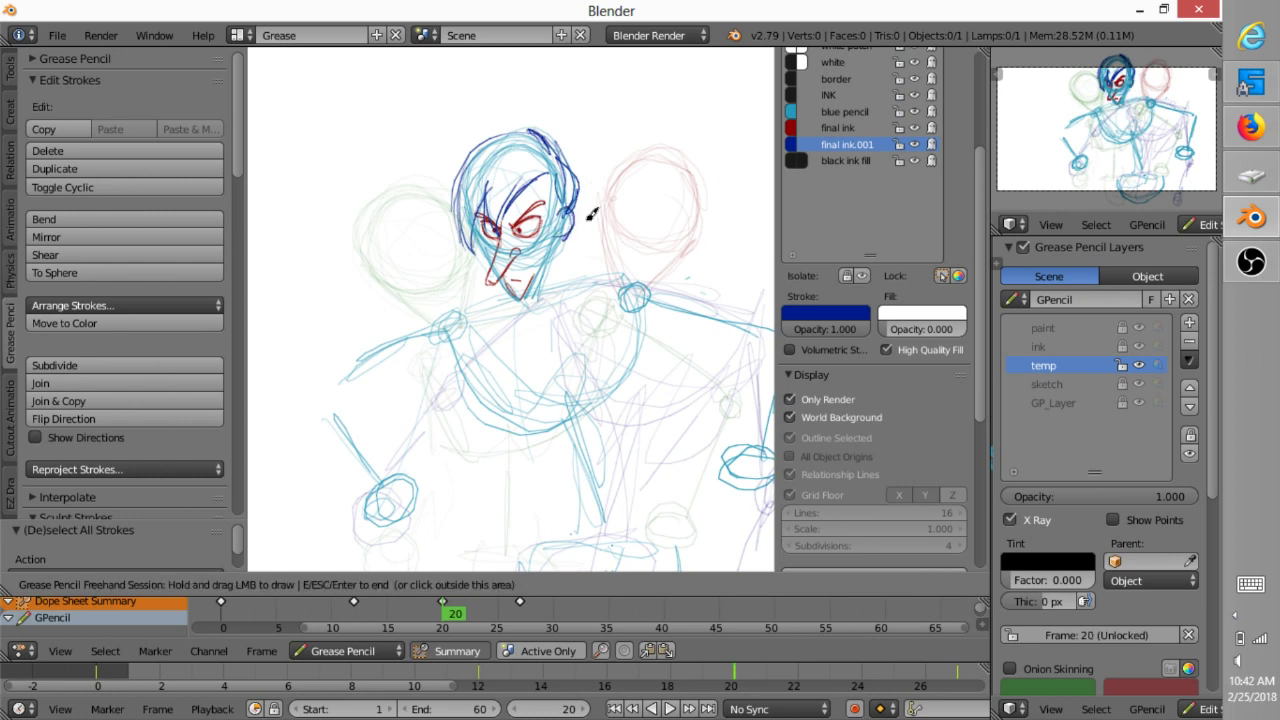
- Draw the hair on frame 12 and add fringe strands and the ear on frame 0
key(Down)
mouse_move(462, 192)
mouse_down()
mouse_move(476, 222)
mouse_move(425, 206)
mouse_up()
key(Down)
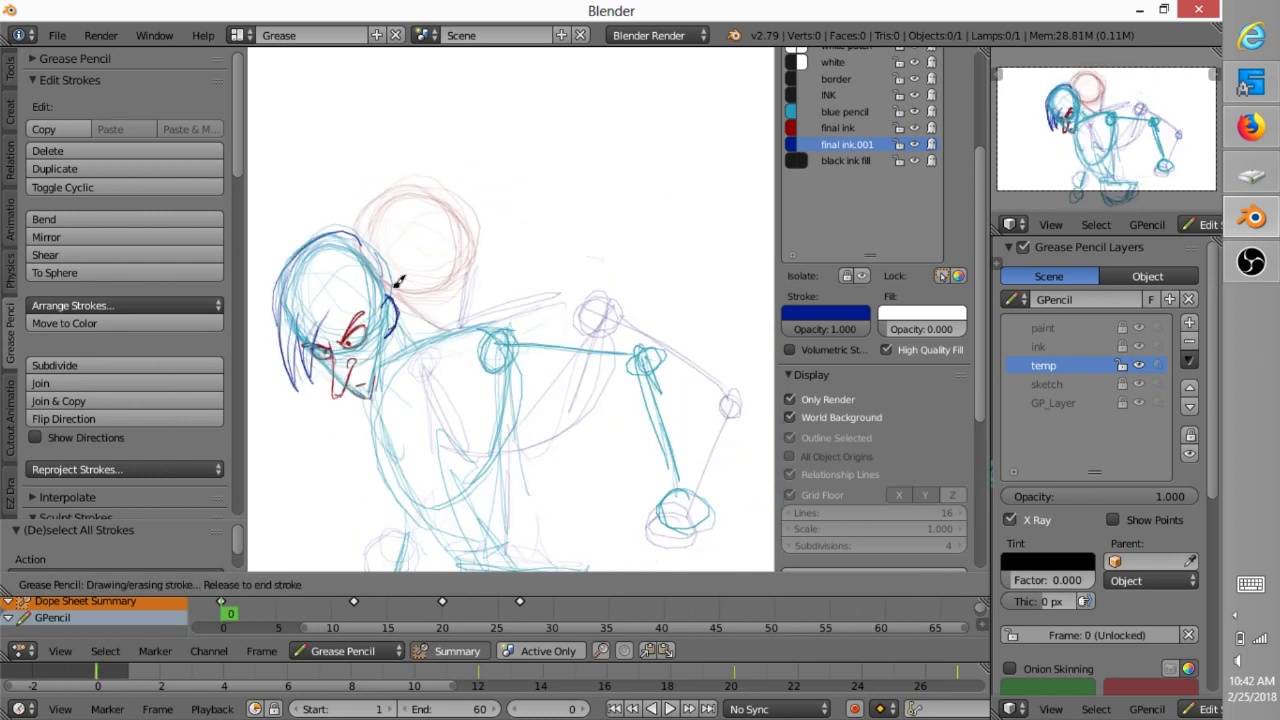
key(Down)
key(Up)
key(Up)
key(Up)
mouse_move(340, 300)
mouse_down()
mouse_move(328, 334)
mouse_move(396, 330)
mouse_up()
- Flip back and forth through keyframes 0, 12, 20 and 27 to check the hair across the poses
key(Down)
key(Down)
key(Down)
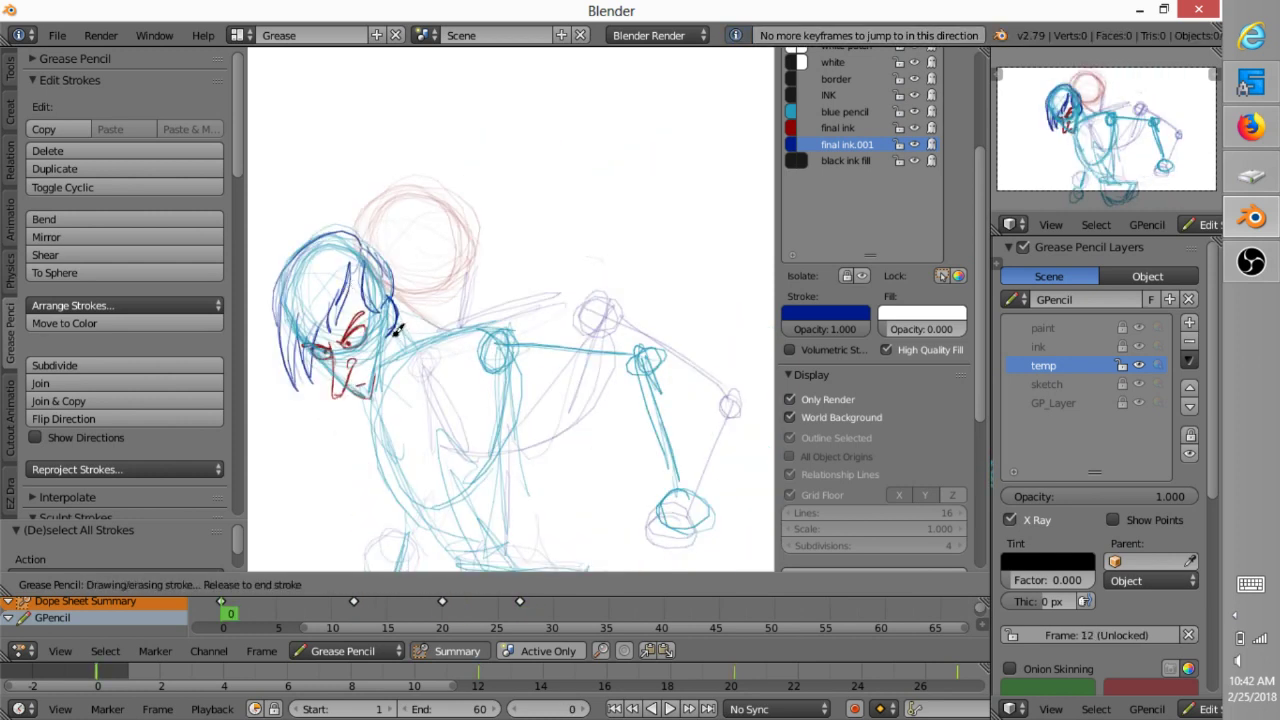
key(Down)
key(Up)
key(Up)
key(Up)
key(Down)
key(Down)
key(Down)
- Add a new Grease Pencil layer and draw the neck in the final ink colour on frames 0 and 12
click(1190, 324)
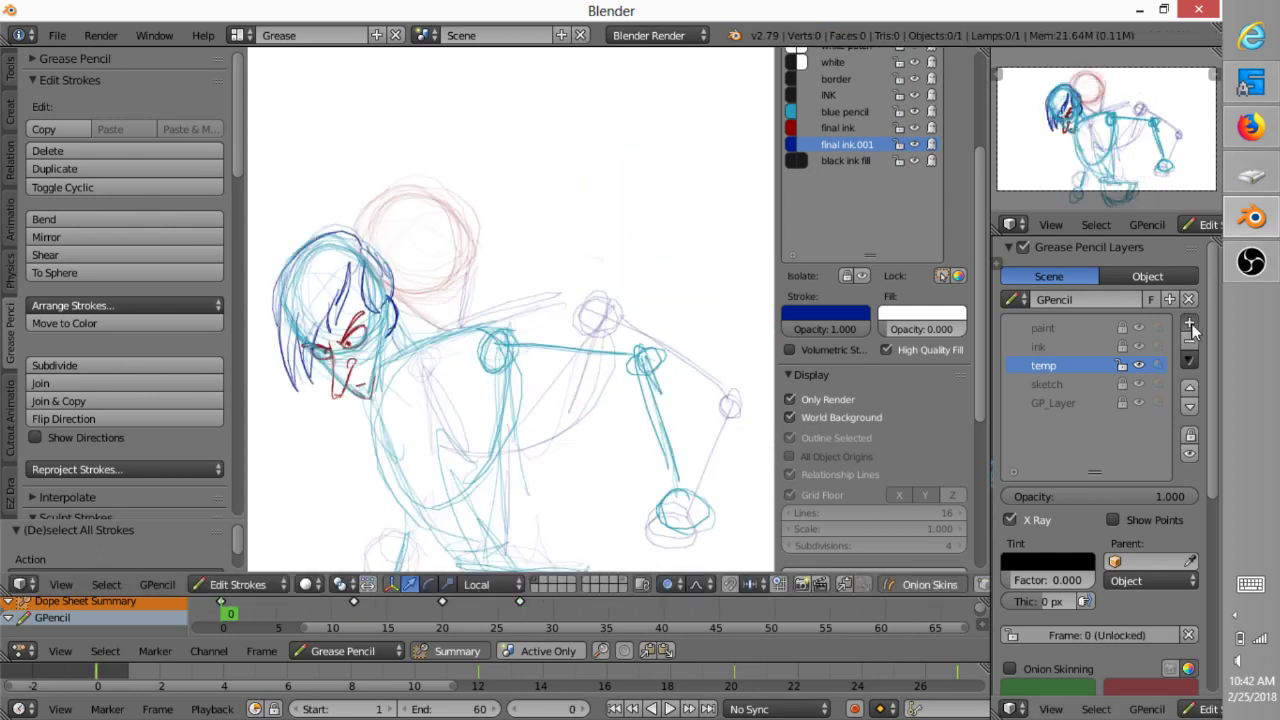
click(1190, 324)
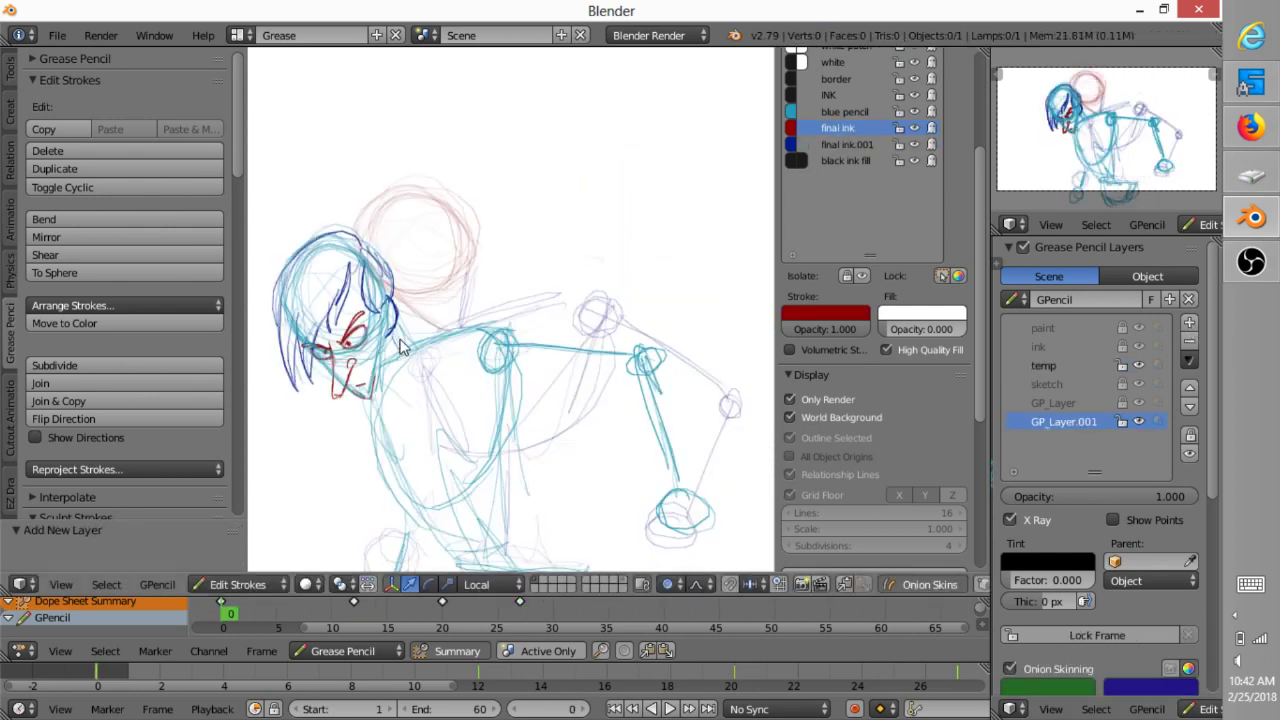
drag(401, 345, 401, 363)
key(Up)
drag(476, 295, 480, 297)
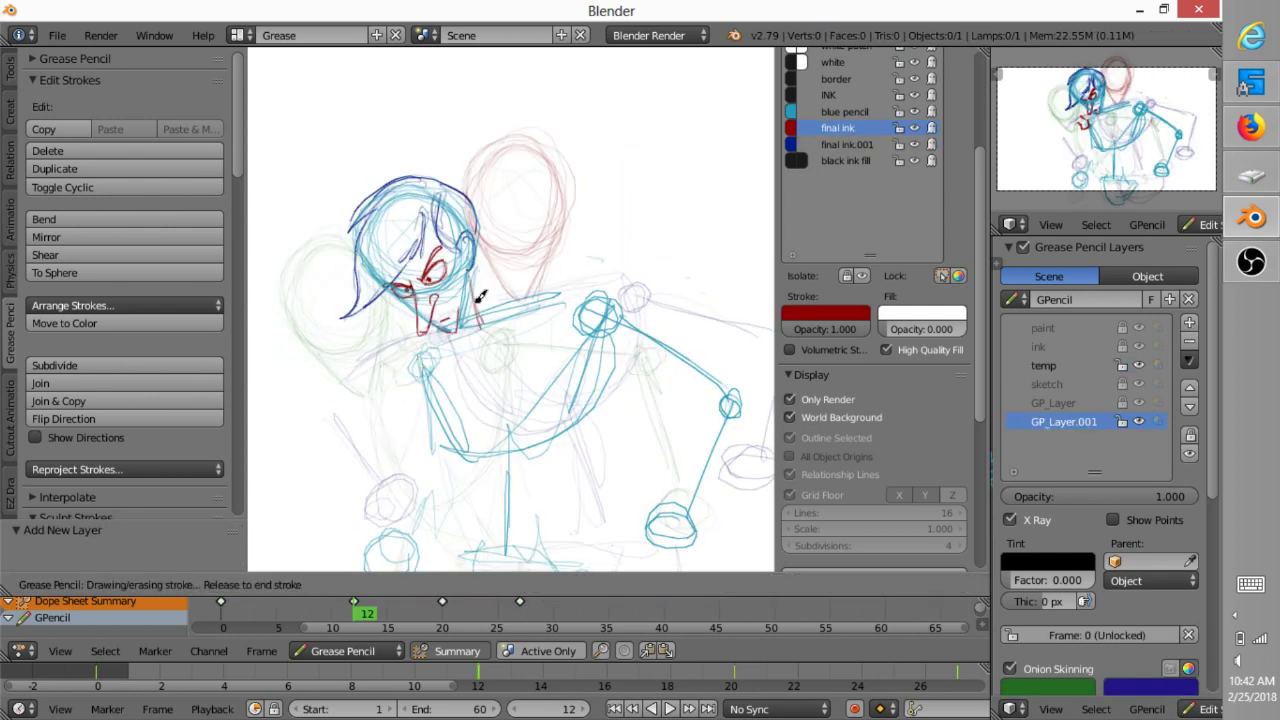
- Draw the neck and collar lines beneath the head on frames 20 and 27
key(Up)
key(Down)
key(Up)
drag(553, 264, 546, 306)
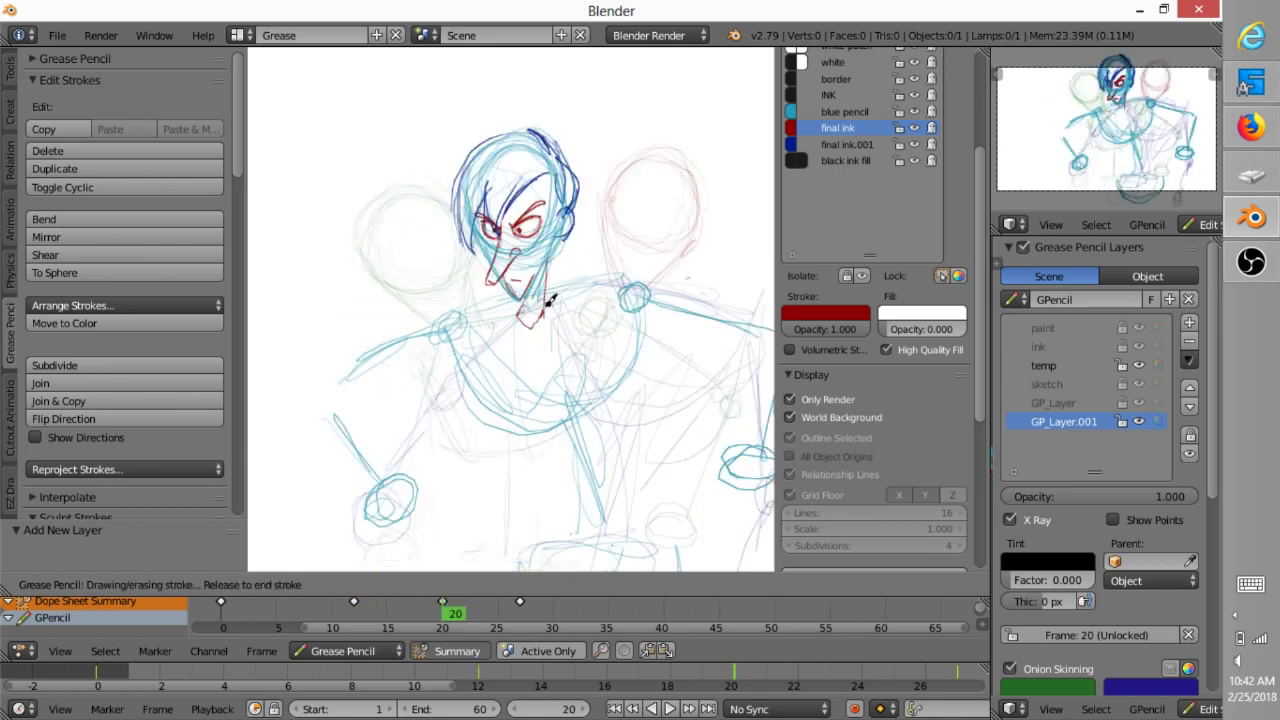
key(Up)
drag(656, 278, 635, 309)
- On frame 0, draw the T-shirt's shoulder, sleeve and torso outline over the blue sketch
key(Up)
key(Down)
key(Down)
key(Down)
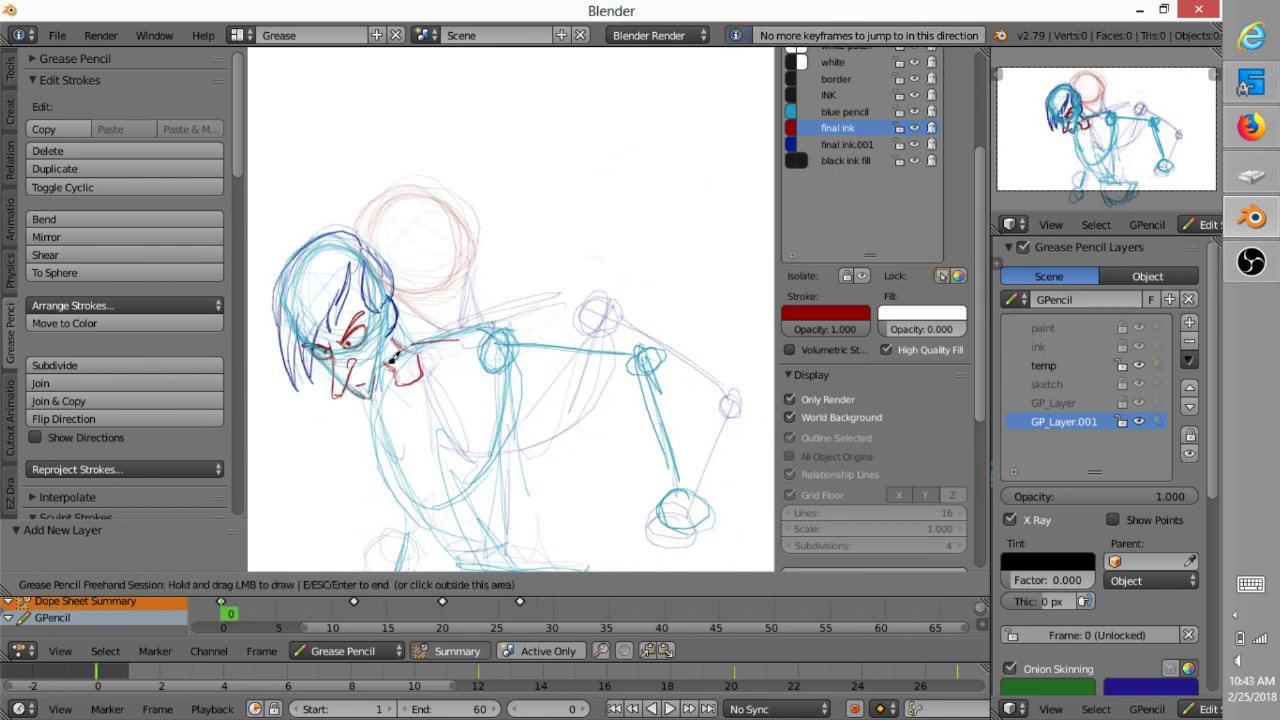
mouse_move(463, 549)
mouse_down()
mouse_move(517, 376)
mouse_move(504, 384)
mouse_up()
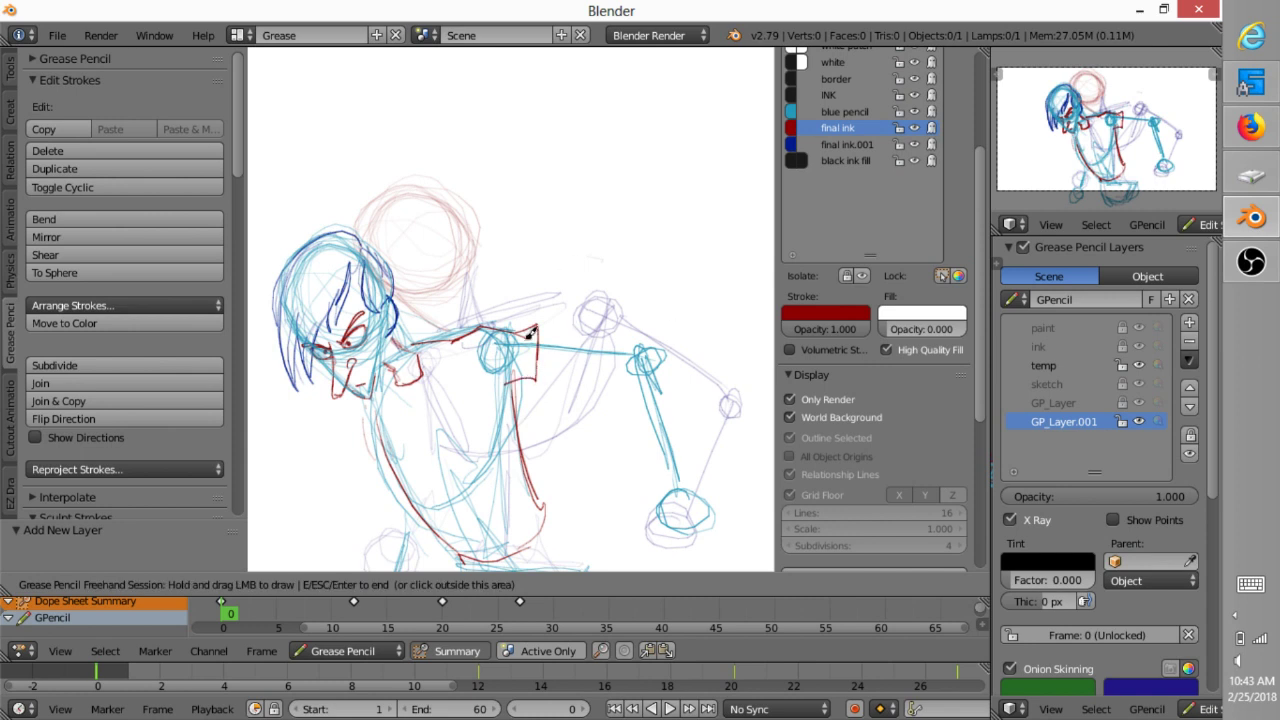
- On frame 0, outline the bent outstretched arm with a spread-fingered hand and draw the other arm and hand
drag(539, 338, 644, 347)
drag(655, 349, 695, 479)
mouse_move(642, 368)
mouse_down()
mouse_move(675, 485)
mouse_move(661, 508)
mouse_move(738, 540)
mouse_up()
drag(700, 486, 752, 522)
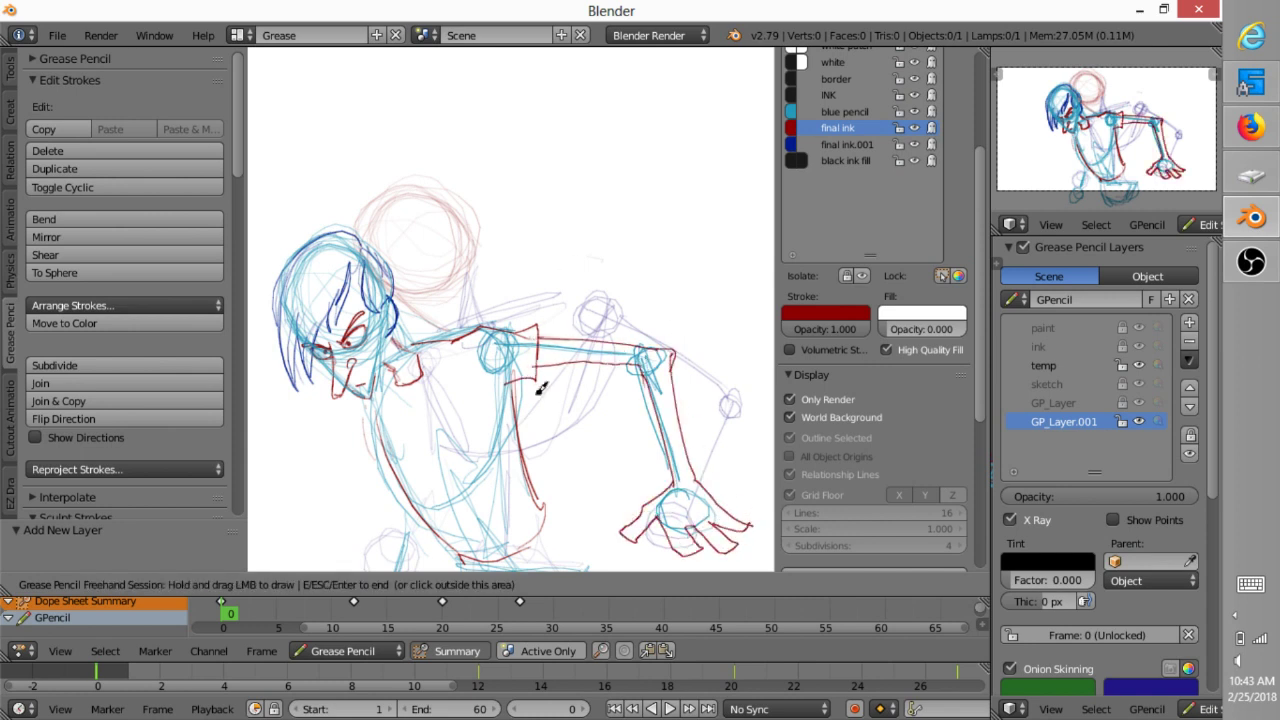
shift+middle_drag(422, 486, 473, 404)
mouse_move(446, 482)
mouse_down()
mouse_move(404, 503)
mouse_move(438, 494)
mouse_move(467, 428)
mouse_up()
- On frame 12, draw the T-shirt with its collar, sleeves, sides and hem over the blue sketch
key(Up)
mouse_move(565, 217)
mouse_down()
mouse_move(686, 200)
mouse_move(481, 265)
mouse_up()
drag(648, 428, 650, 478)
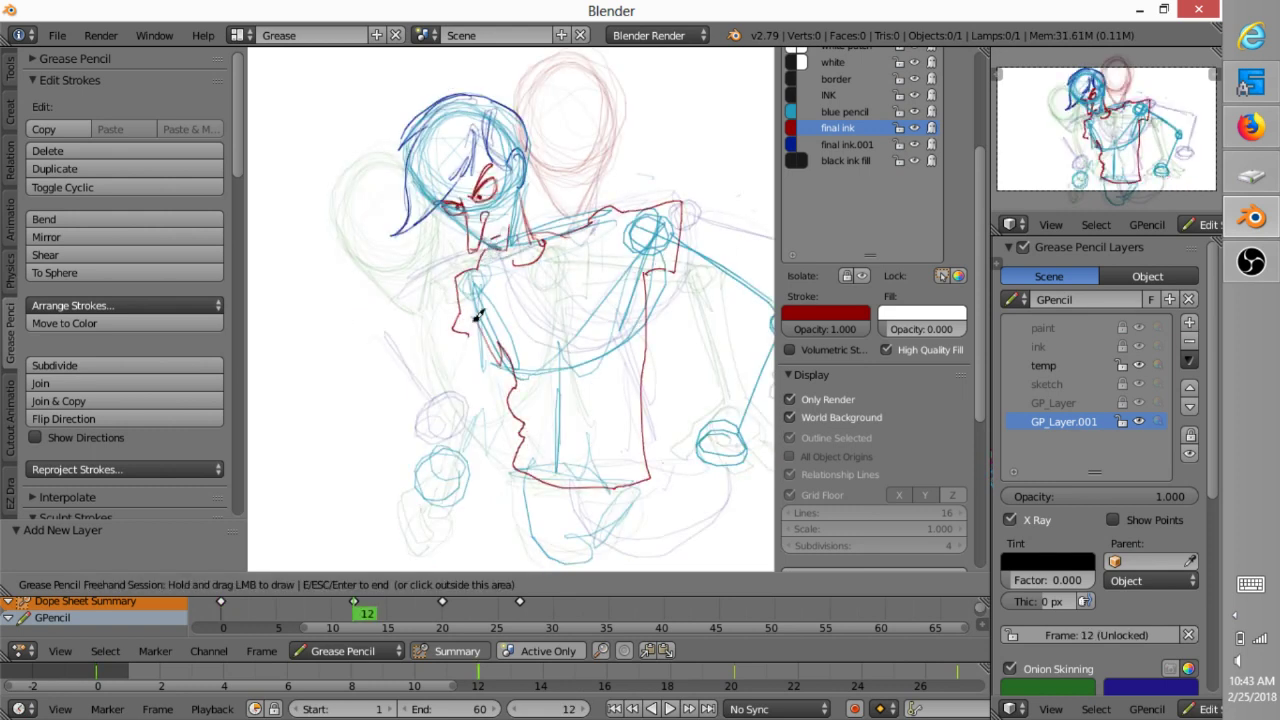
key(Down)
key(Up)
- Hide the blue sketch's onion skins and draw the arm and open hand on the face's side on frame 12
drag(978, 410, 976, 560)
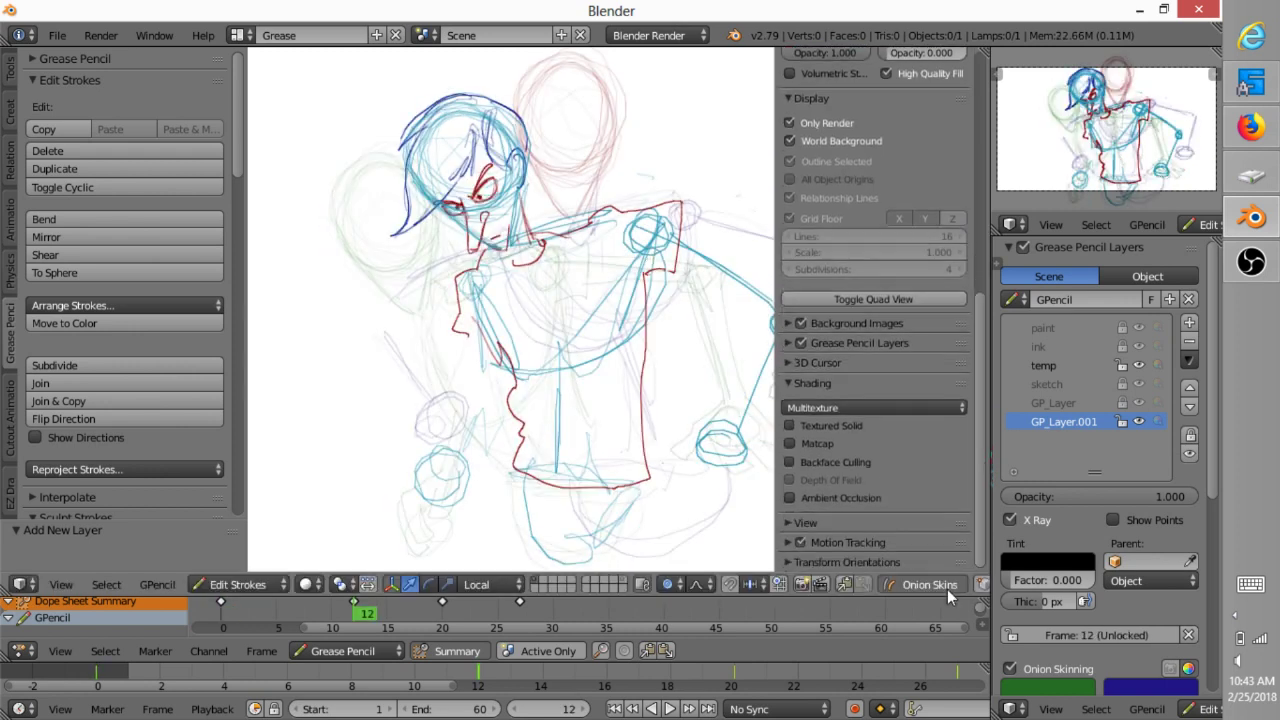
click(948, 586)
drag(473, 340, 475, 331)
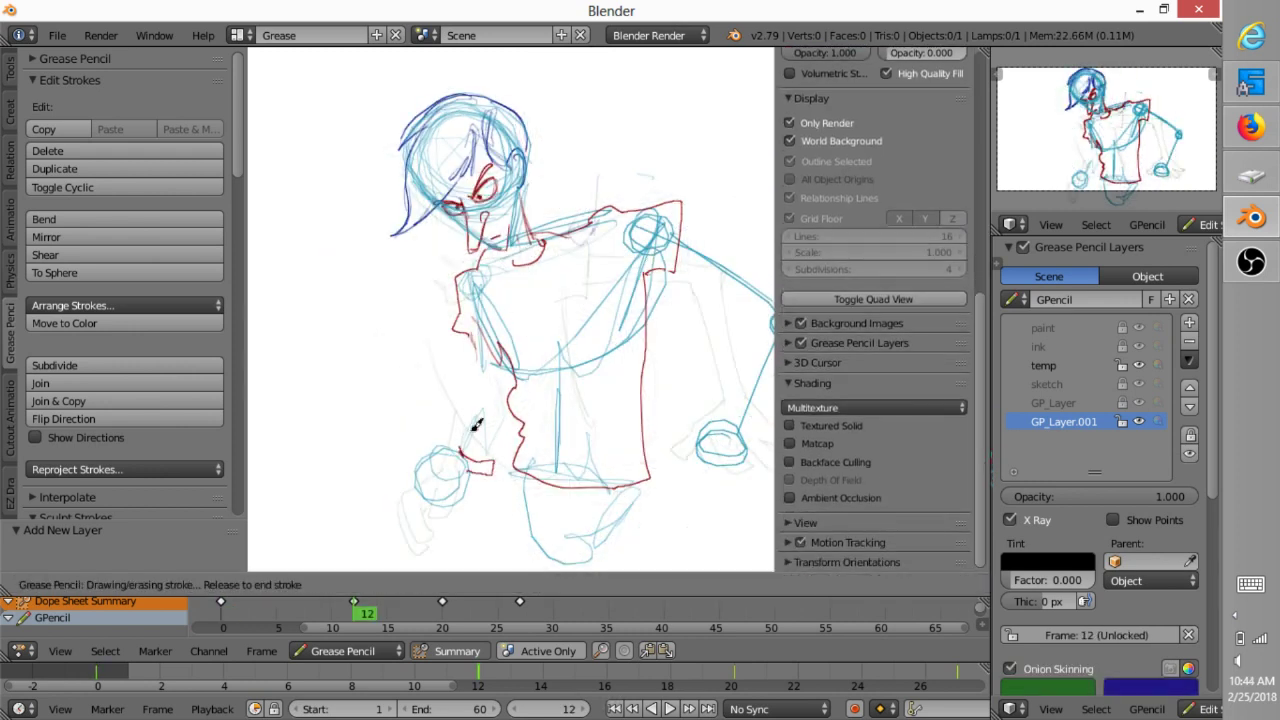
mouse_move(392, 470)
mouse_down()
mouse_move(440, 472)
mouse_move(480, 425)
mouse_up()
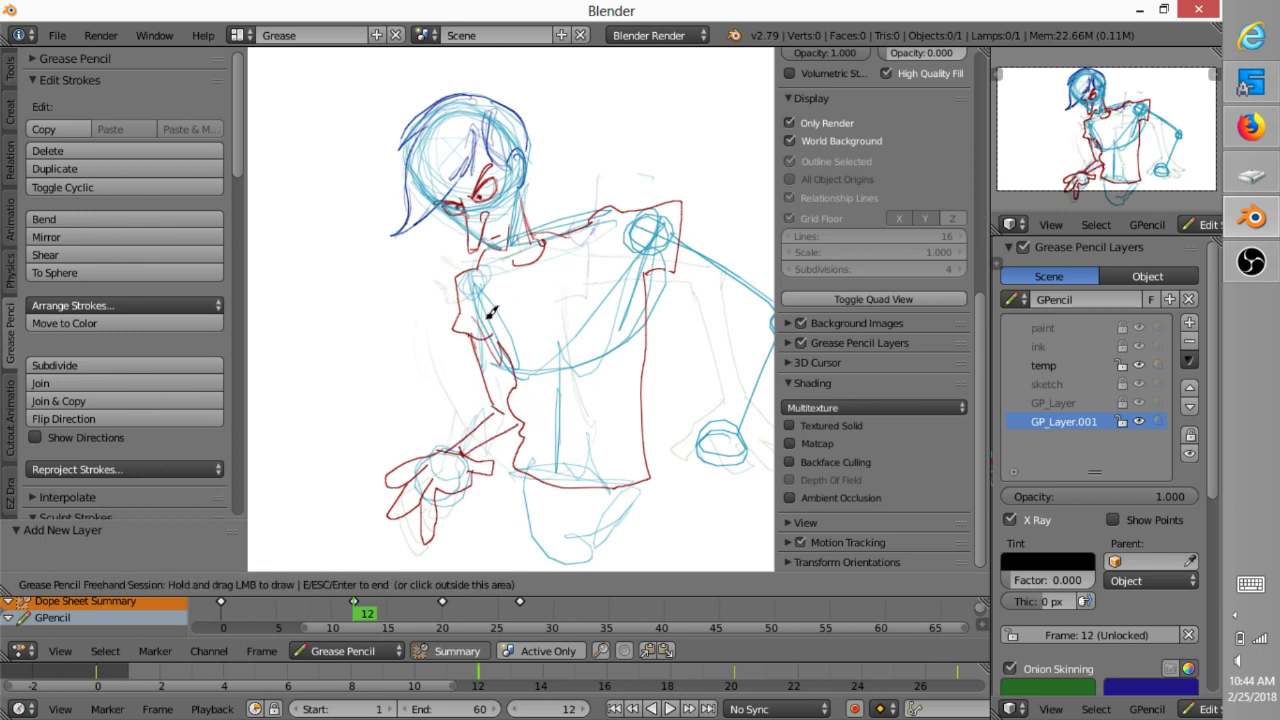
- On frame 12, outline the other arm from the sleeve through the bent elbow and draw its hand
shift+middle_drag(677, 311, 519, 288)
mouse_move(523, 199)
mouse_down()
mouse_move(630, 320)
mouse_move(580, 406)
mouse_up()
mouse_move(521, 231)
mouse_down()
mouse_move(622, 297)
mouse_move(562, 394)
mouse_up()
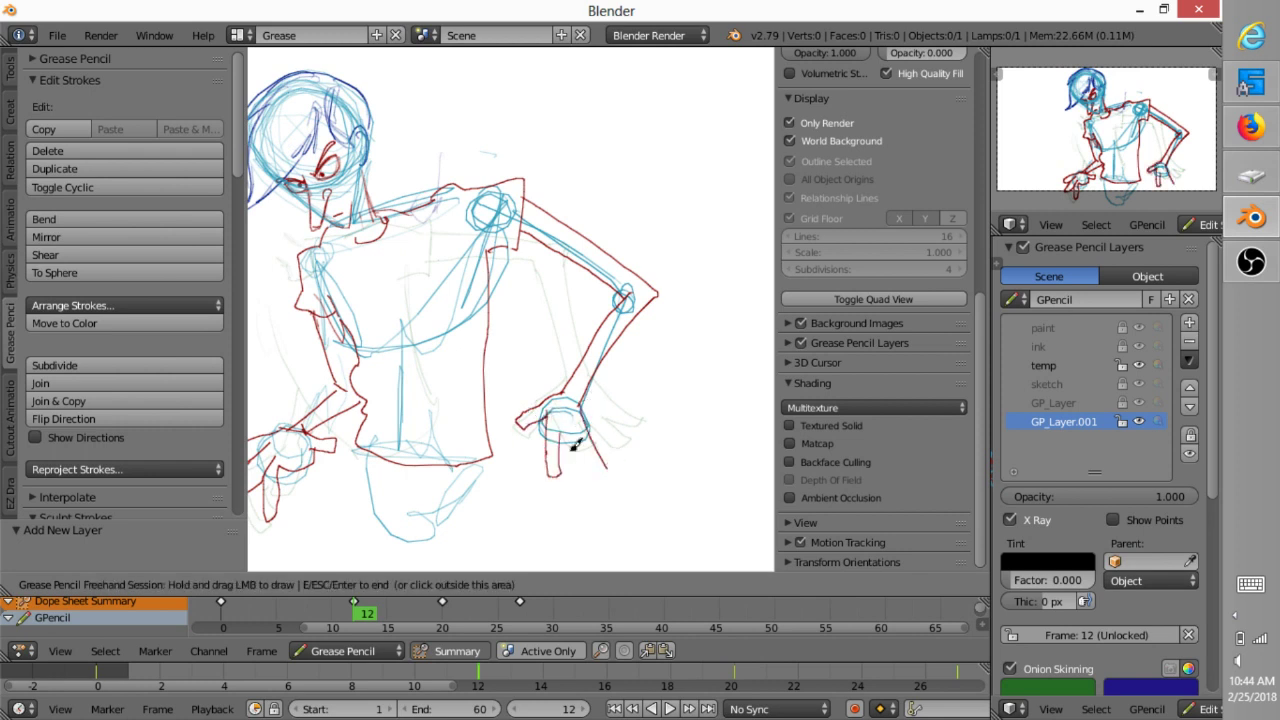
drag(574, 446, 611, 465)
- On frame 20, draw the T-shirt's shoulders, sides and hem over the blue body sketch
key(Up)
mouse_move(446, 198)
mouse_down()
mouse_move(482, 177)
mouse_move(561, 196)
mouse_up()
drag(367, 244, 434, 421)
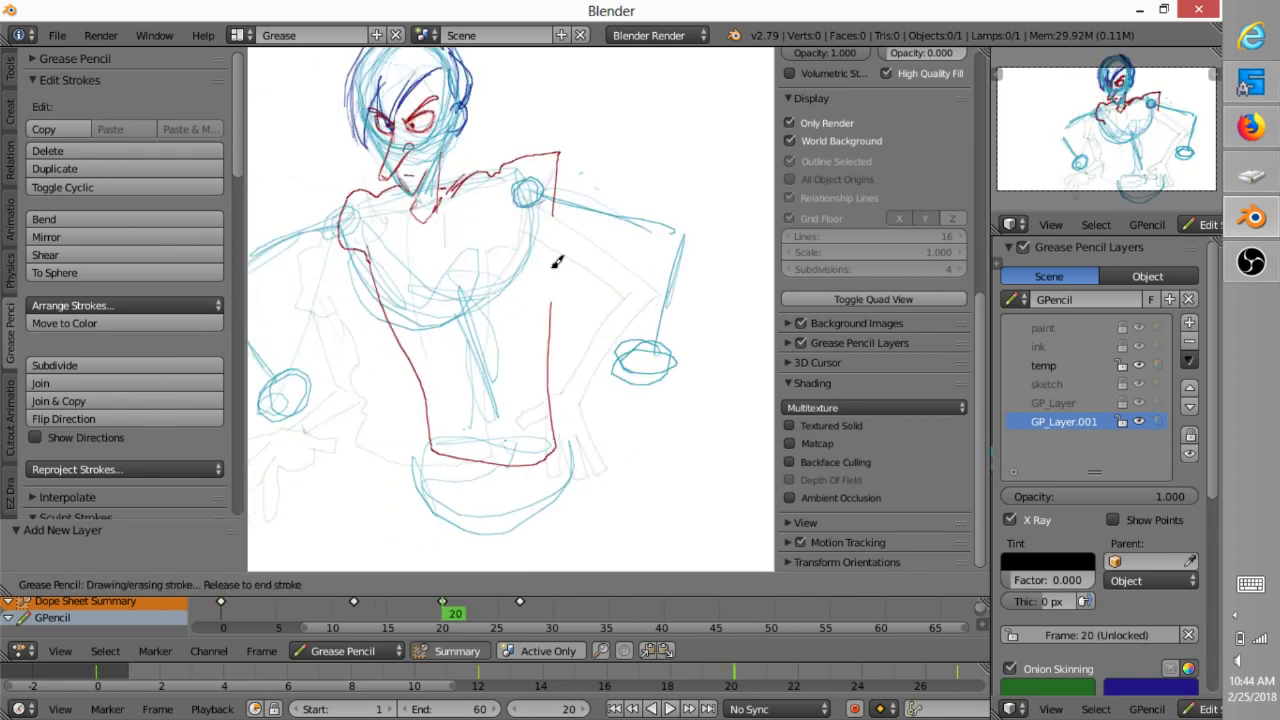
- On frame 20, outline both bent arms and draw their fists around the blue hand circles
drag(702, 227, 661, 360)
drag(552, 197, 665, 350)
shift+middle_drag(476, 287, 654, 268)
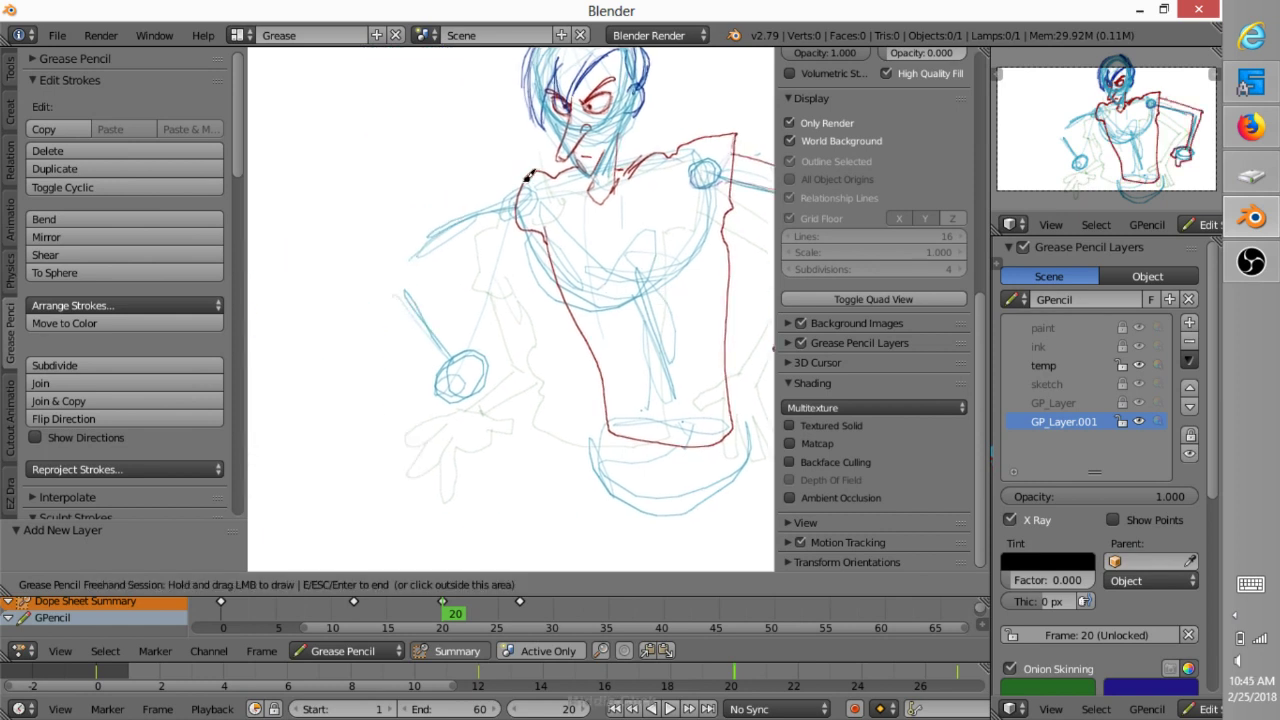
drag(528, 177, 440, 348)
drag(430, 265, 530, 207)
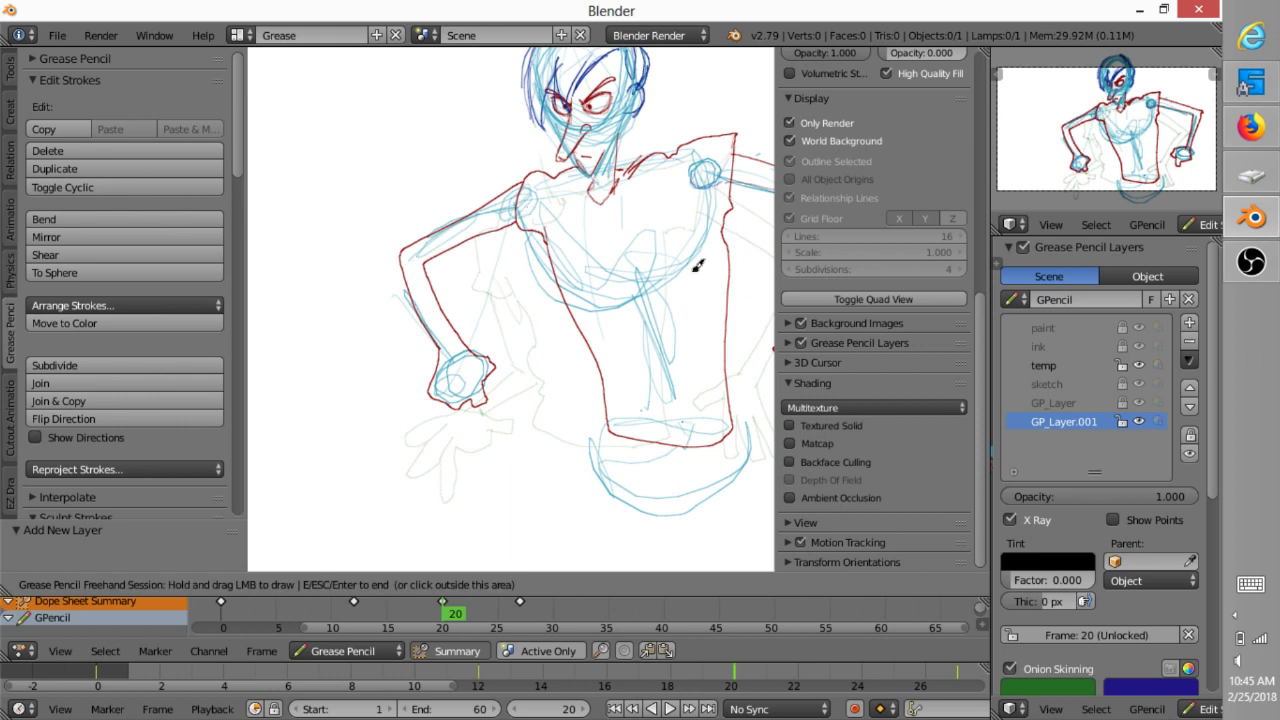
- On frame 27, draw the T-shirt's shoulders, sleeves, sides and hem over the blue sketch
shift+middle_drag(627, 281, 546, 323)
key(Down)
key(Up)
key(Up)
ctrl+middle_drag(622, 293, 607, 336)
shift+middle_drag(612, 217, 556, 181)
mouse_move(543, 209)
mouse_down()
mouse_move(634, 277)
mouse_move(590, 302)
mouse_up()
mouse_move(515, 207)
mouse_down()
mouse_move(470, 203)
mouse_move(460, 257)
mouse_move(556, 421)
mouse_up()
- On frame 27, draw the hanging arm with its hand and the extended arm with curled fingers
drag(578, 270, 604, 395)
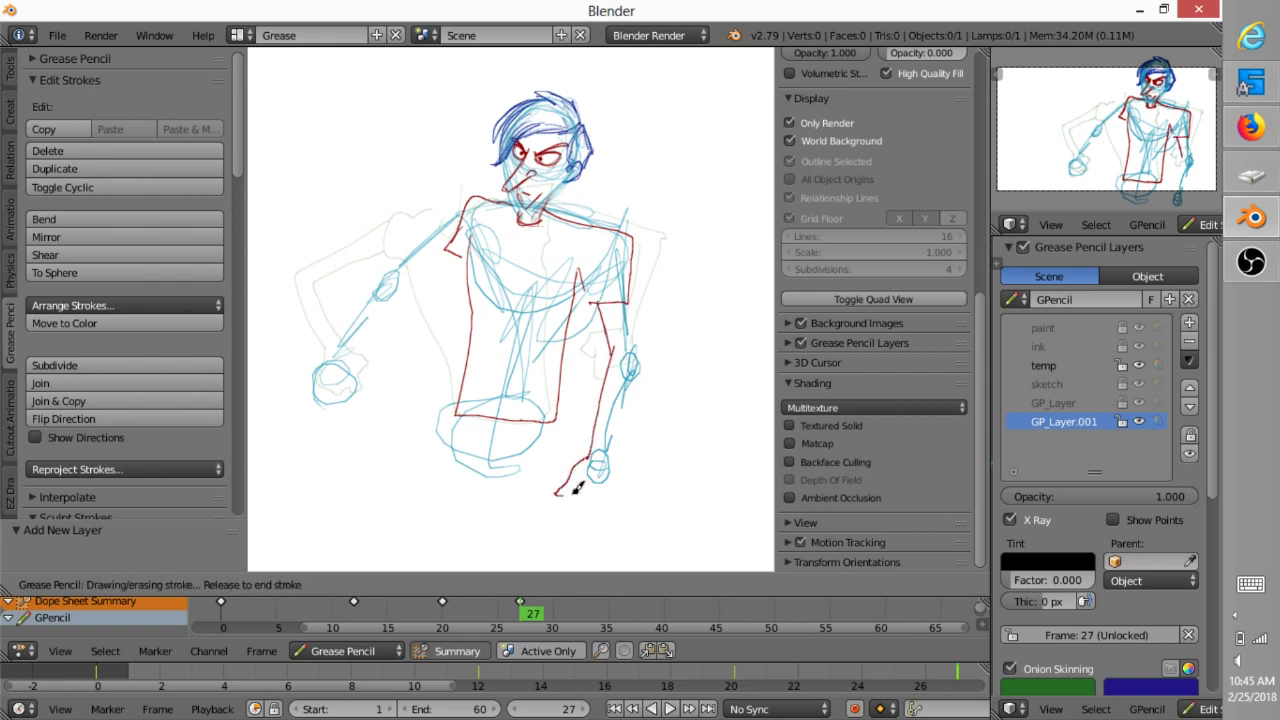
drag(614, 449, 610, 456)
drag(588, 305, 557, 420)
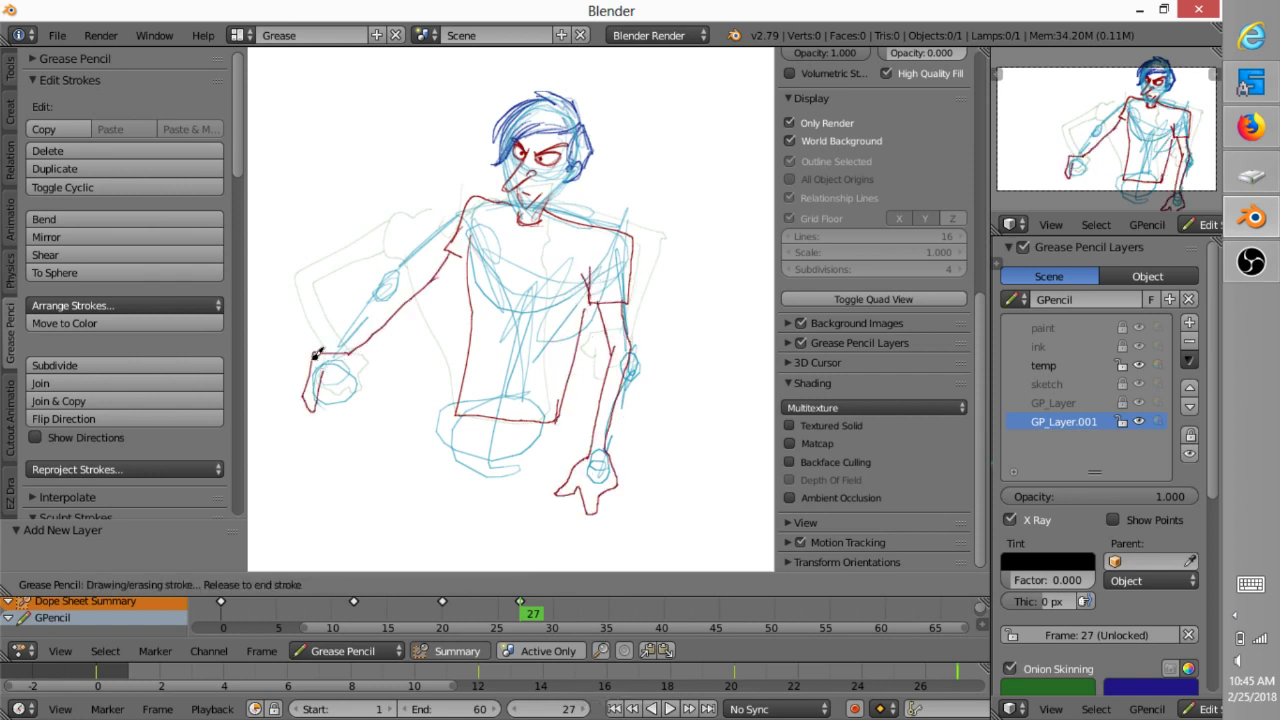
drag(315, 355, 318, 420)
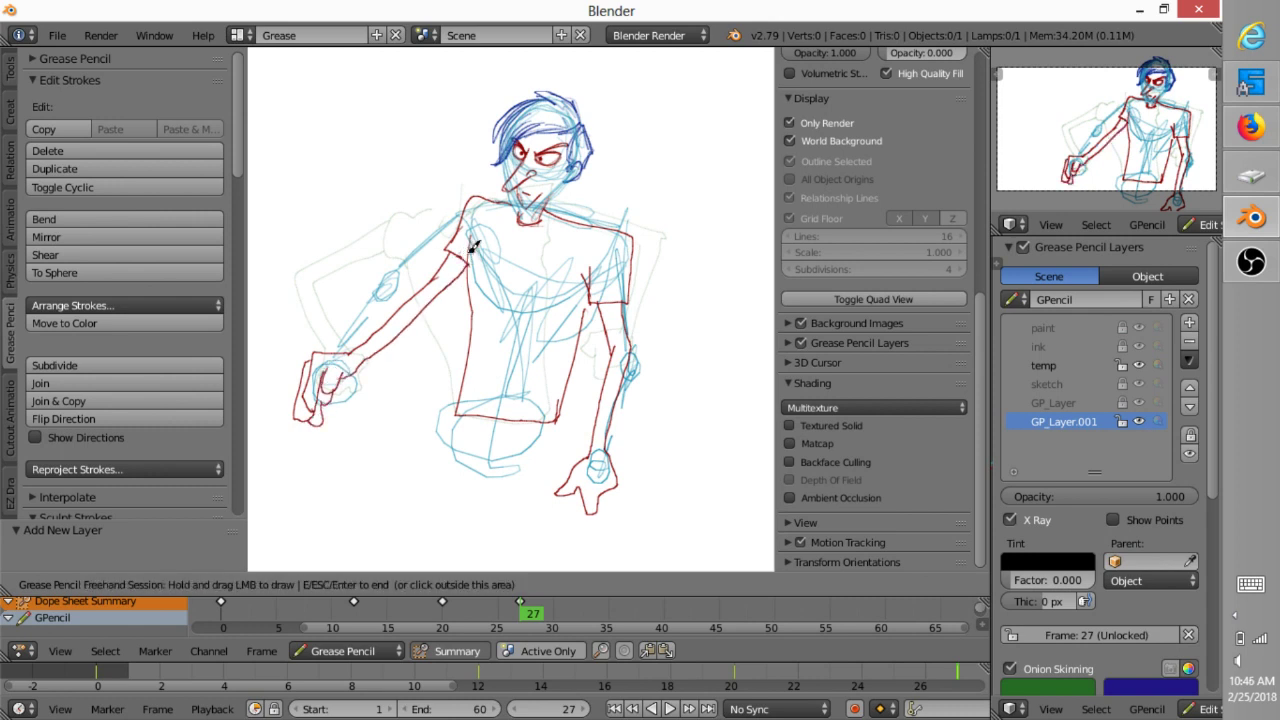
- Hide the blue body sketch and play the animation to preview the inked drawing
key(Escape)
key(alt+a)
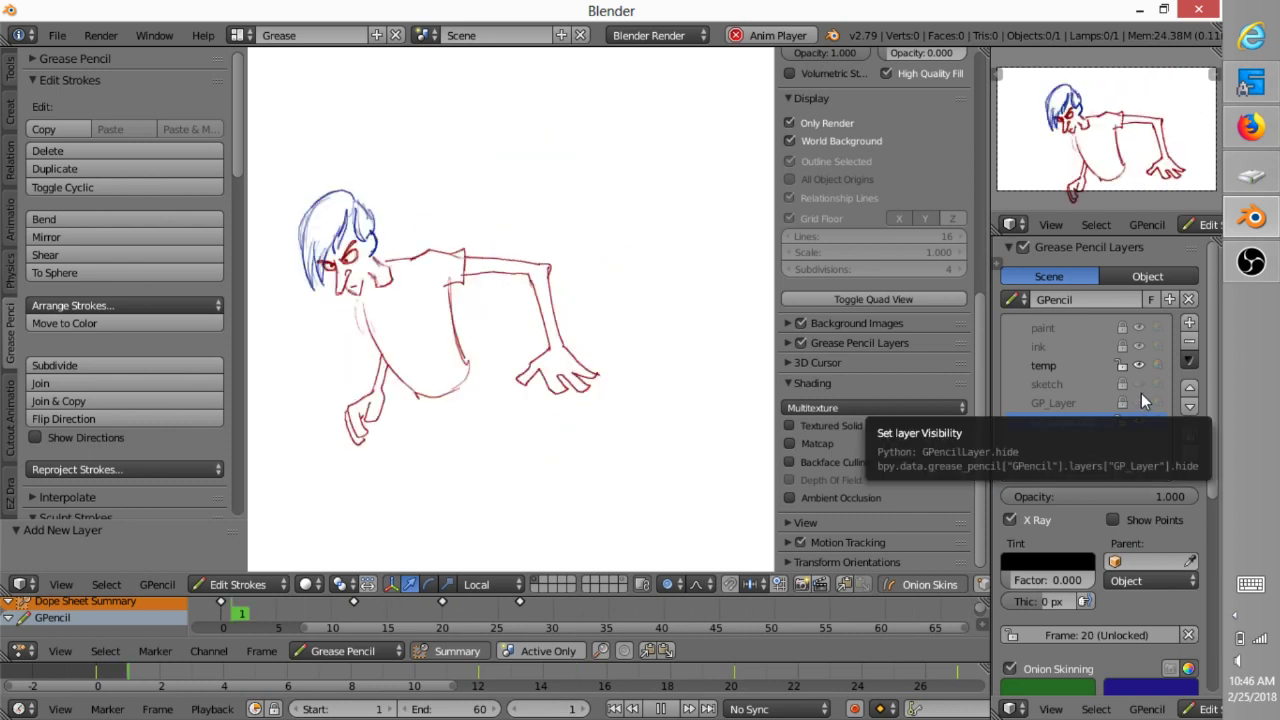
- Retime the drawing by moving the frame 20 keyframes to frame 15 and the frame 27 keyframes to frame 24
right_drag(445, 604, 394, 612)
drag(456, 597, 436, 562)
right_click(442, 580)
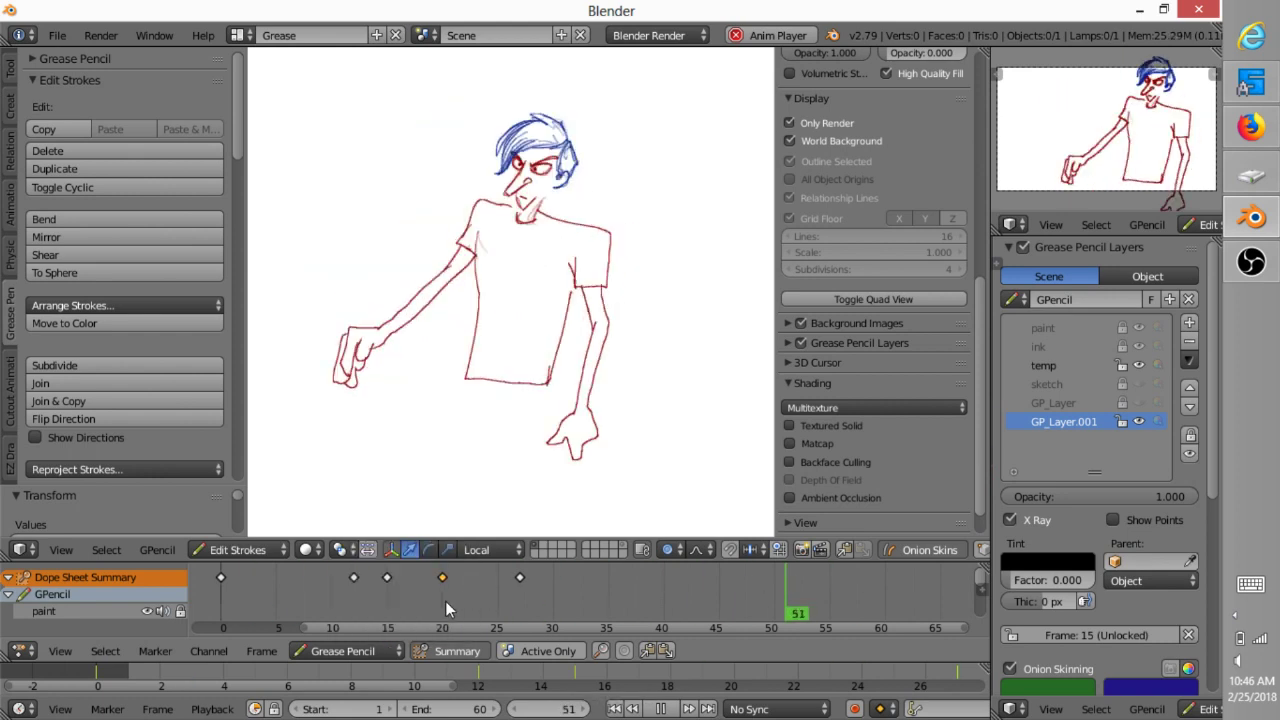
right_click(520, 581)
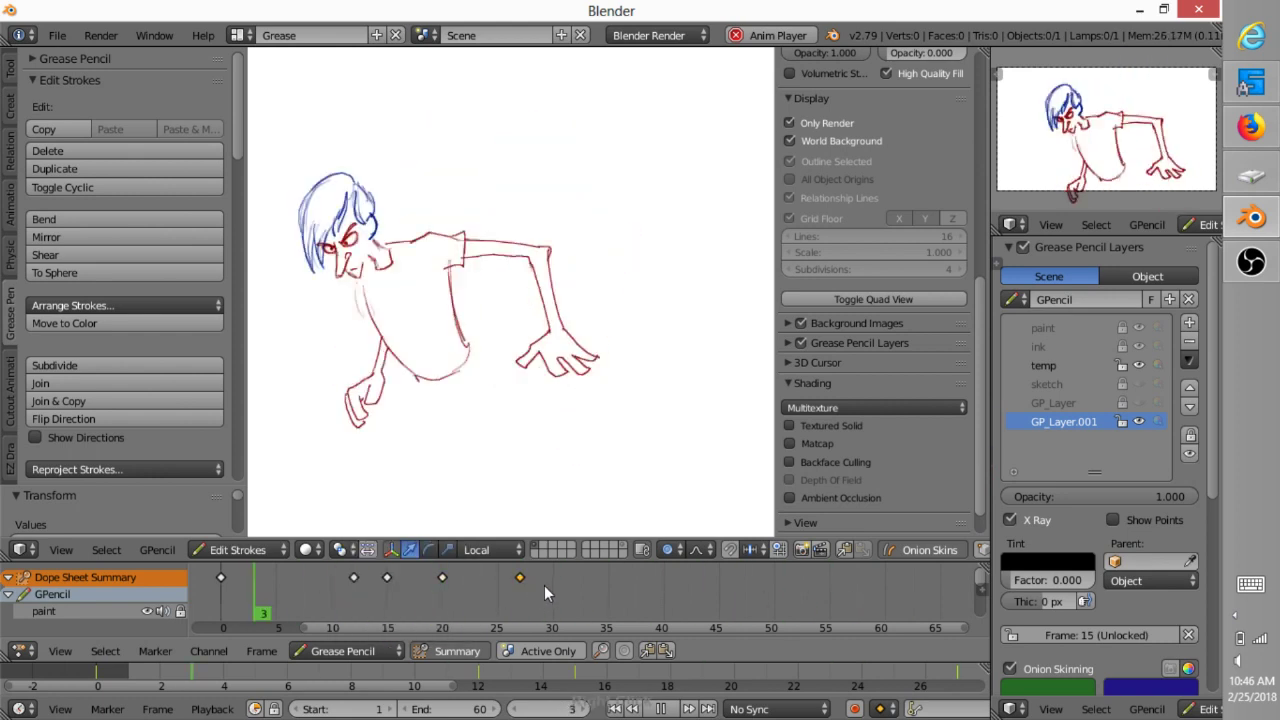
key(g)
click(522, 608)
drag(591, 563, 591, 586)
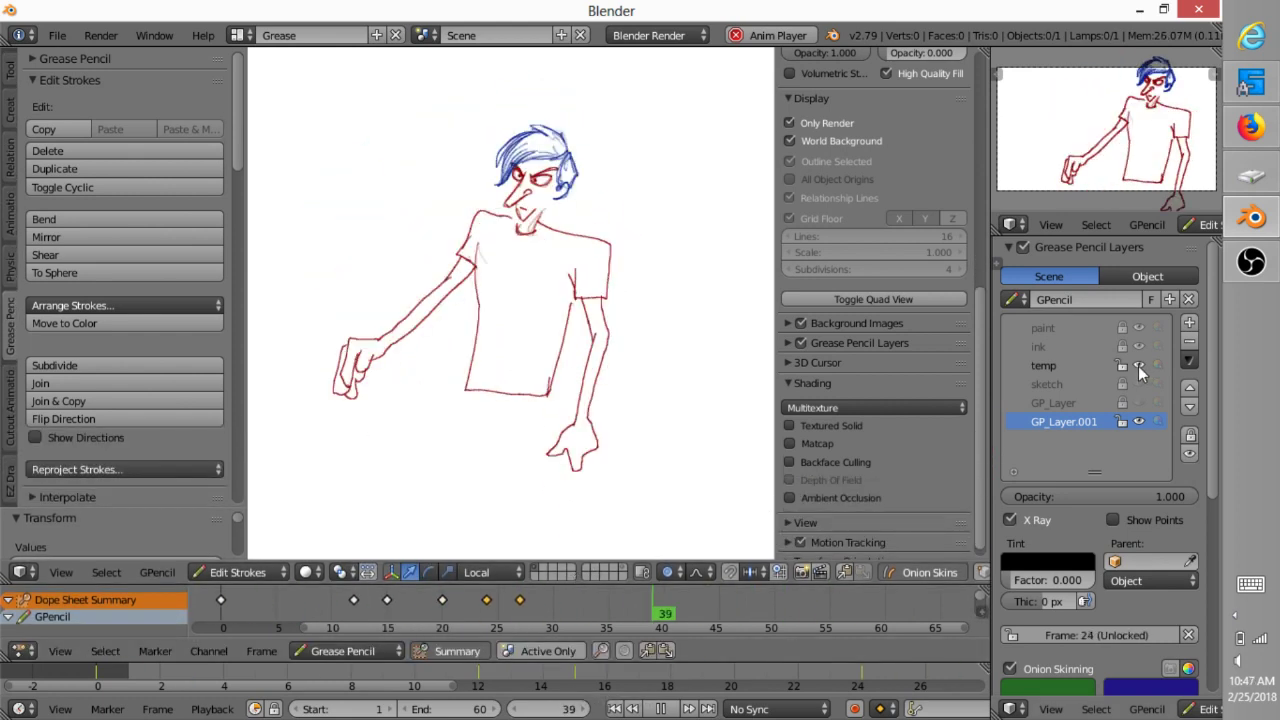
- Merge the temp layer down into the sketch layer
click(1060, 365)
click(1189, 360)
click(1170, 503)
- Try to merge the temp layer further down into GP_Layer and GP_Layer.001
click(1189, 361)
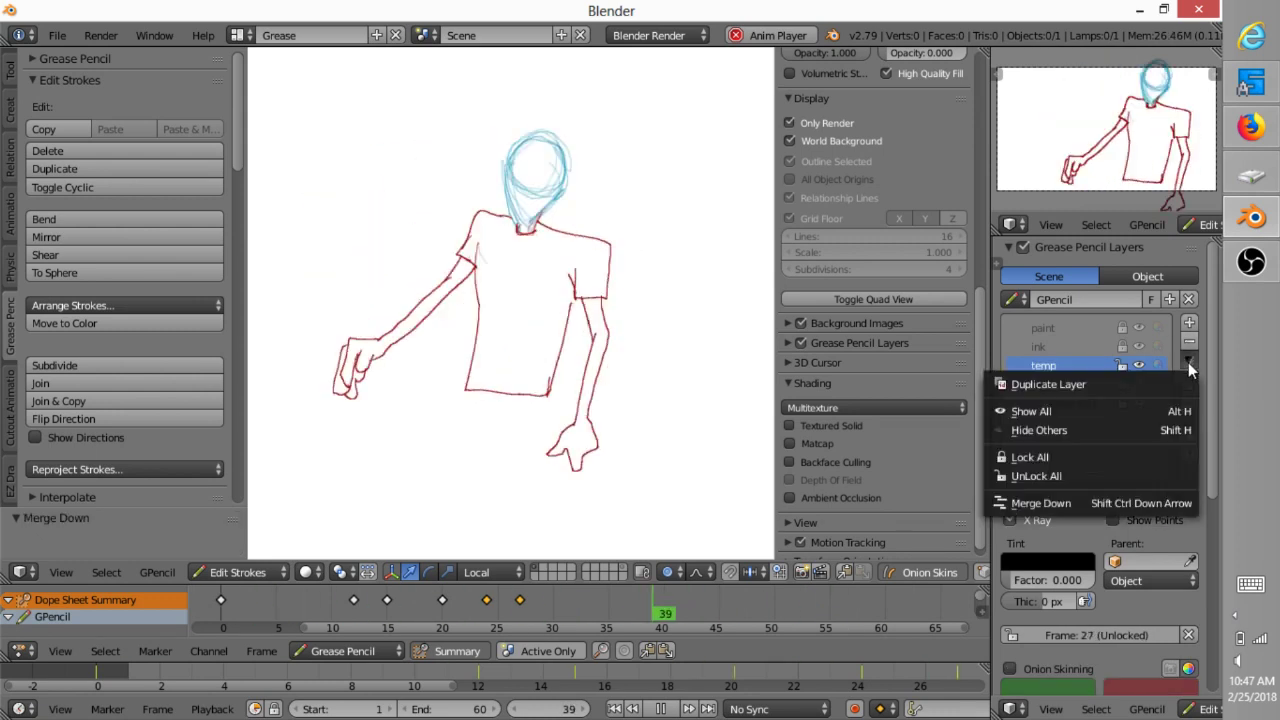
click(1170, 503)
click(1189, 362)
click(1171, 503)
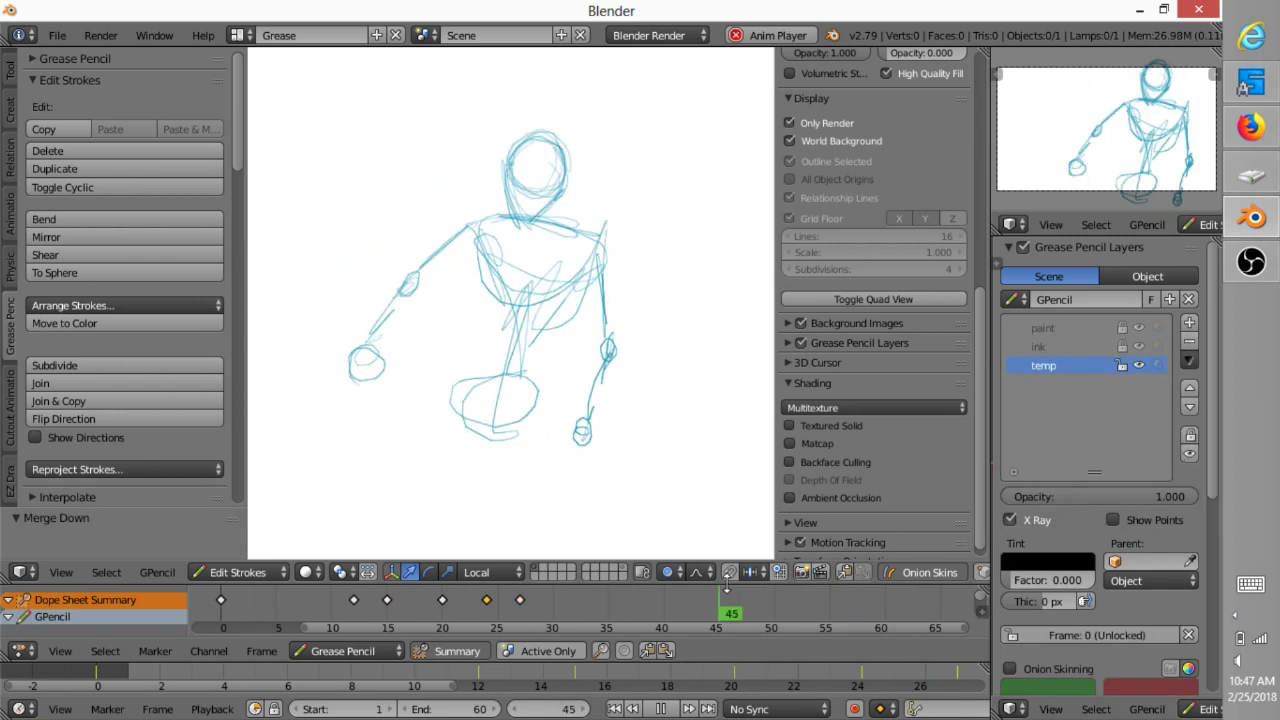
- Enlarge the dope sheet to show all layer channels and undo the latest layer merges
drag(729, 562, 729, 432)
key(ctrl+z)
key(ctrl+z)
key(ctrl+z)
key(ctrl+z)
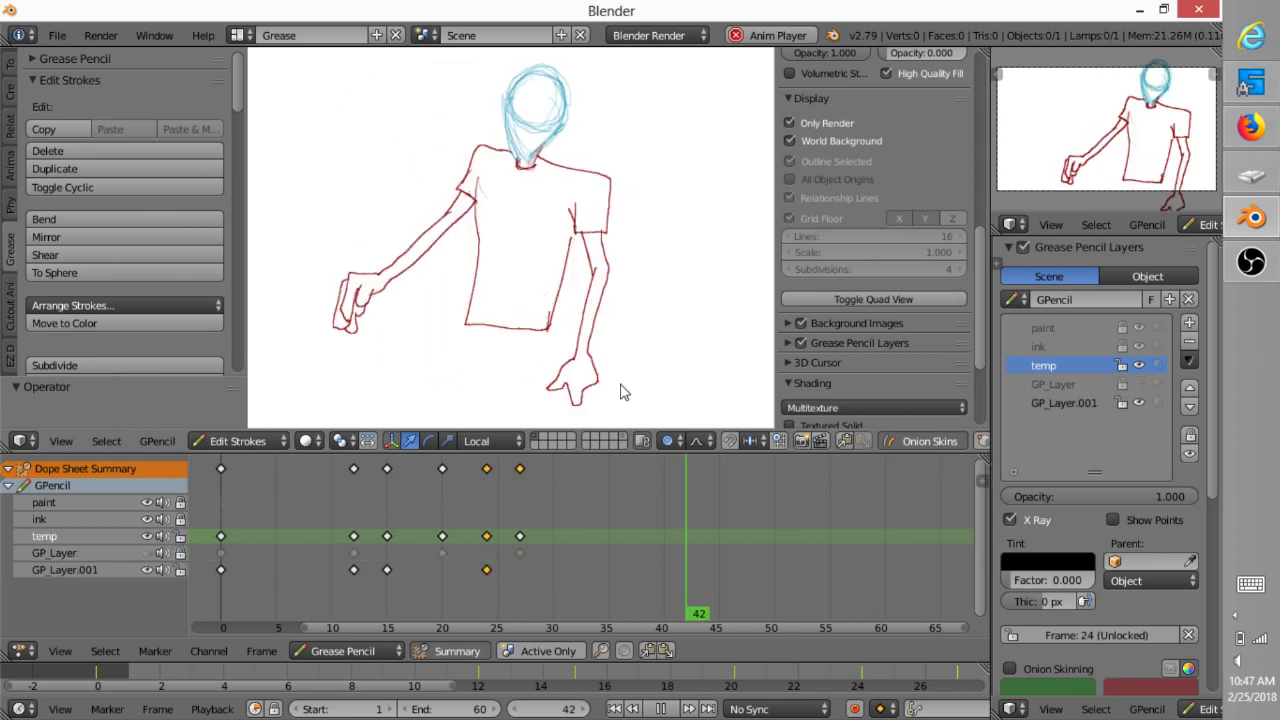
- Stop the playback and step through the keyframed poses from the start up to frame 24
key(alt+a)
drag(541, 678, 97, 670)
key(Up)
key(Up)
key(Up)
key(Up)
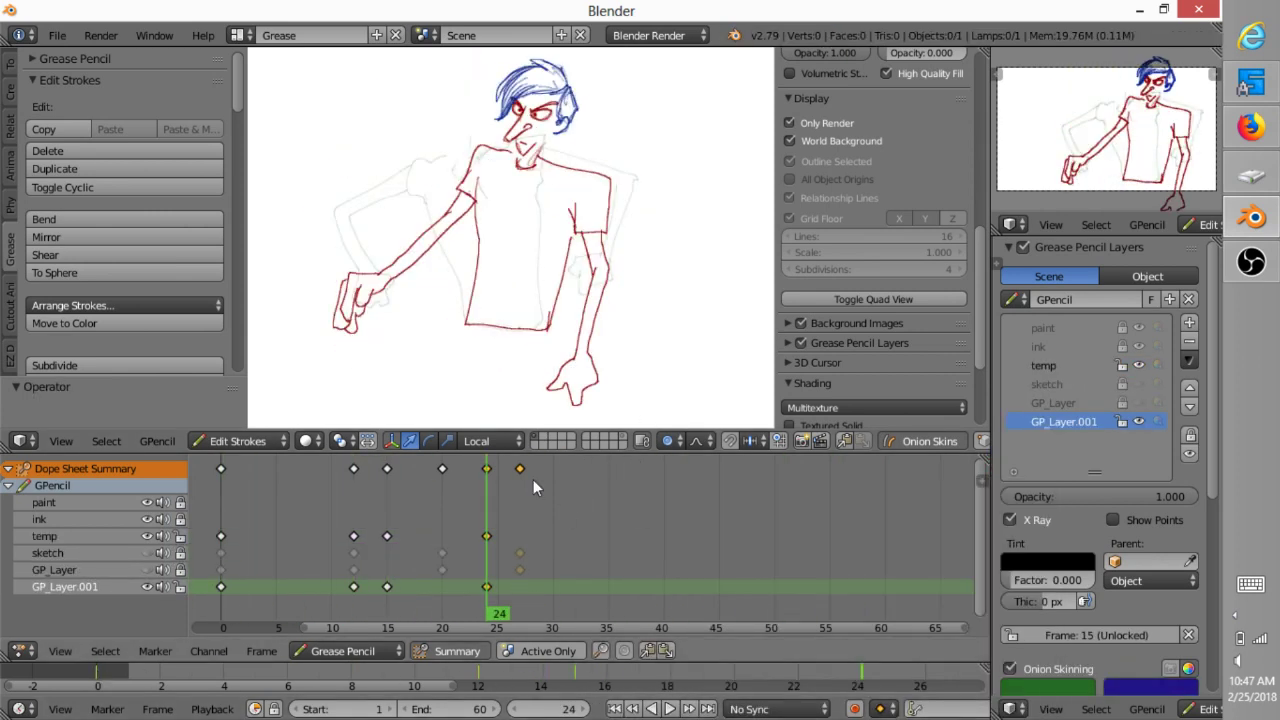
- Unlock the GP_Layer and sketch layers and delete their keyframes at frame 27
click(1121, 403)
click(1121, 385)
right_click(519, 569)
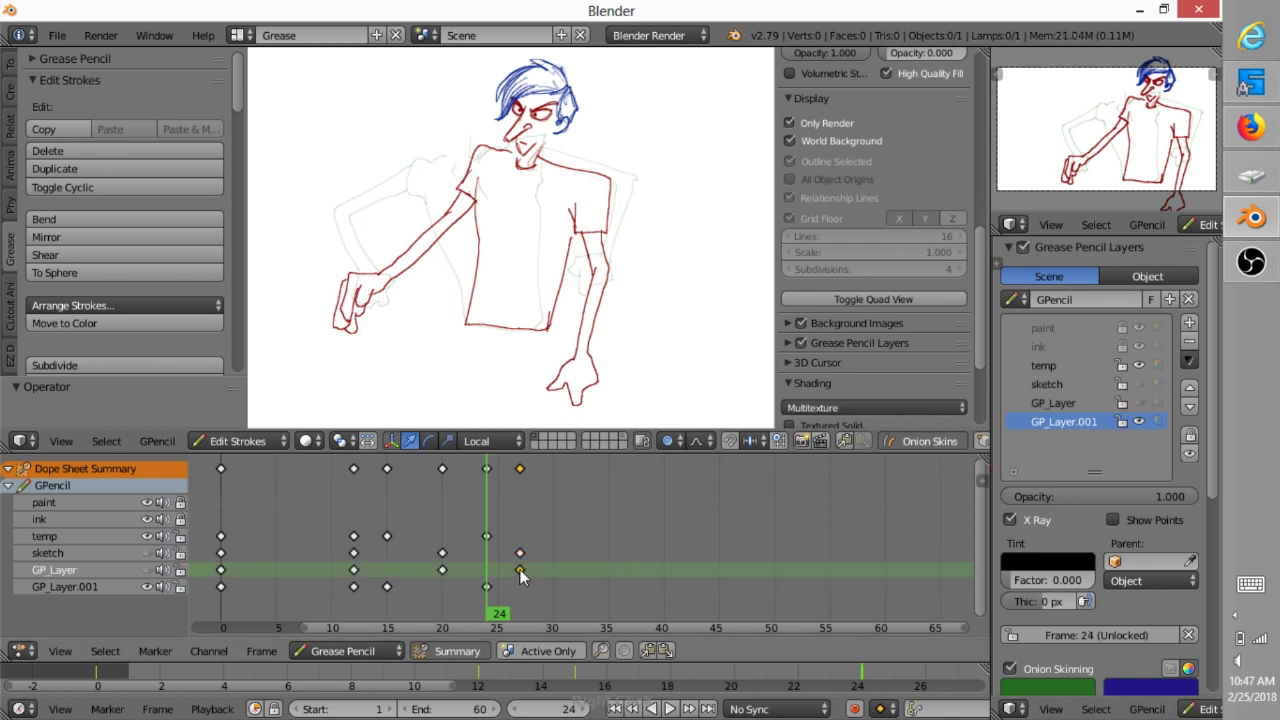
key(x)
click(520, 569)
right_click(521, 554)
key(x)
click(519, 557)
- Delete the frame 20 keyframes of the GP_Layer and sketch layers and go back to frame 0
key(Down)
key(Up)
right_click(444, 567)
shift+right_click(443, 553)
key(x)
click(450, 554)
key(Down)
key(Down)
key(Down)
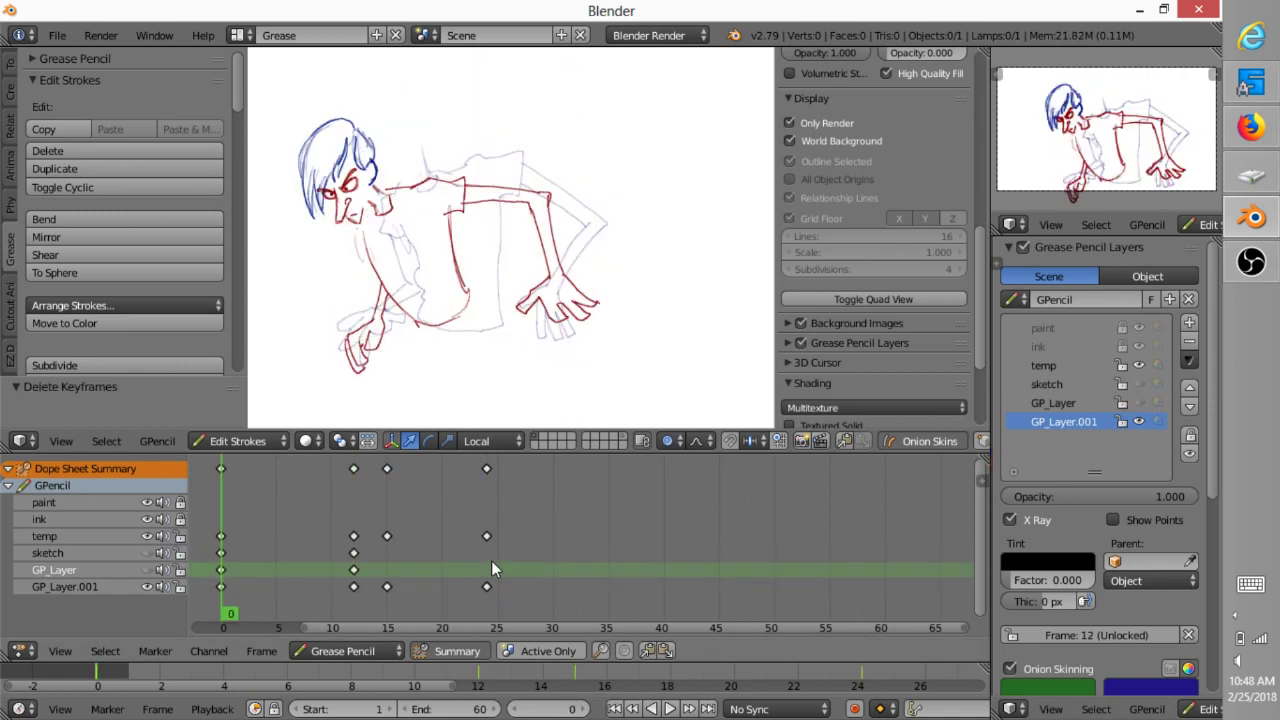
- Shrink the dope sheet, merge the temp layer down with the sketch, GP_Layer and GP_Layer.001 layers, and lower the merged layer's opacity
drag(620, 454, 624, 598)
click(1064, 366)
click(1190, 360)
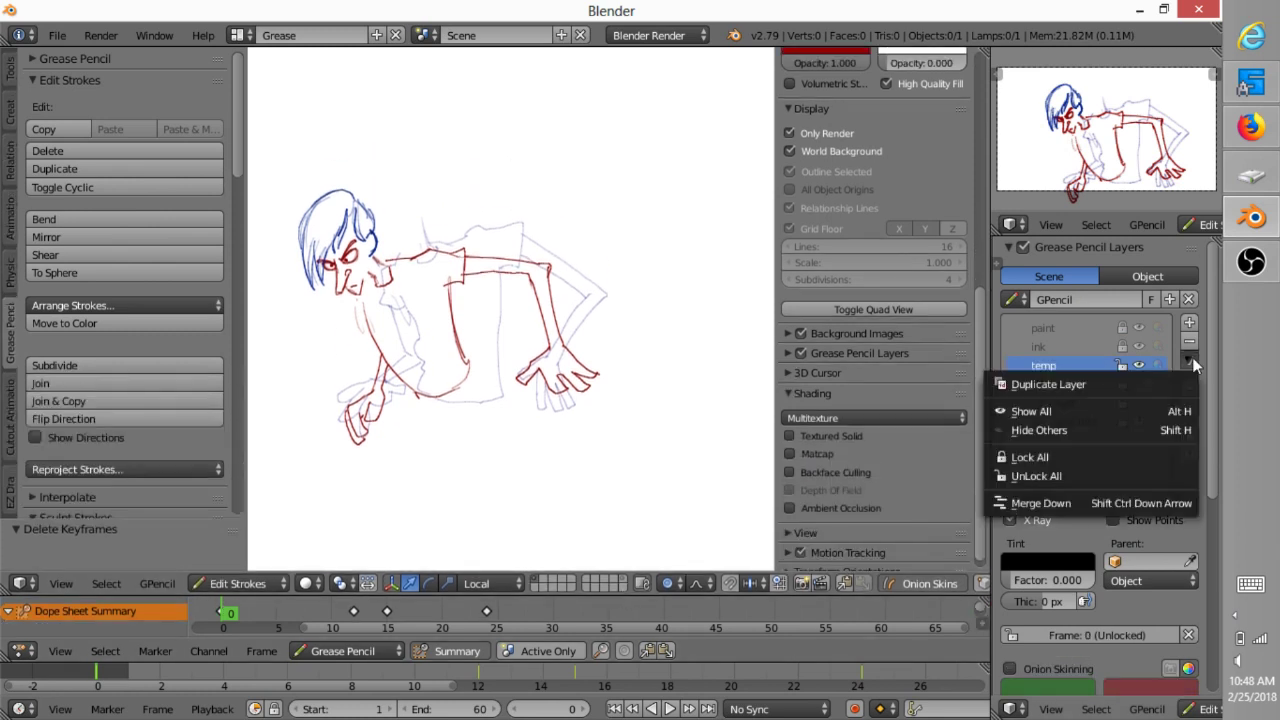
key(Right)
key(shift+r)
key(shift+r)
key(shift+r)
key(shift+r)
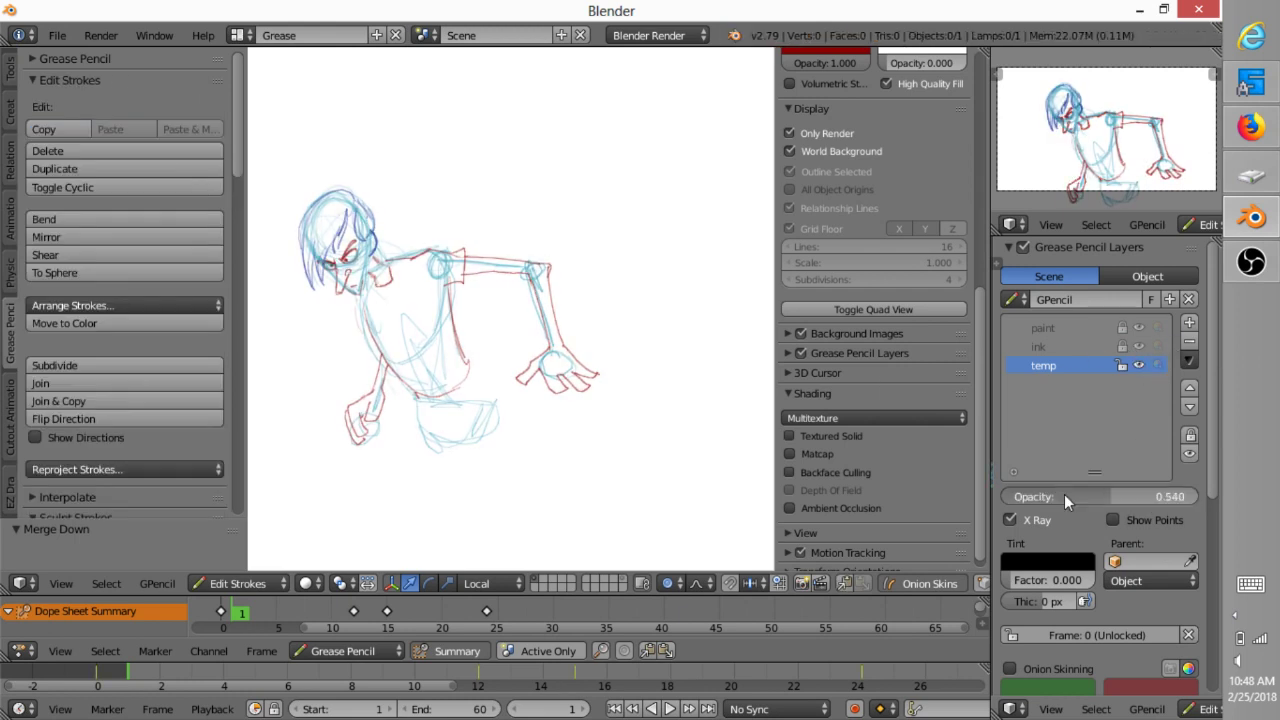
- Make the ink layer active, switch to the third drawing brush and go to frame 0 with the head in close view
click(1060, 346)
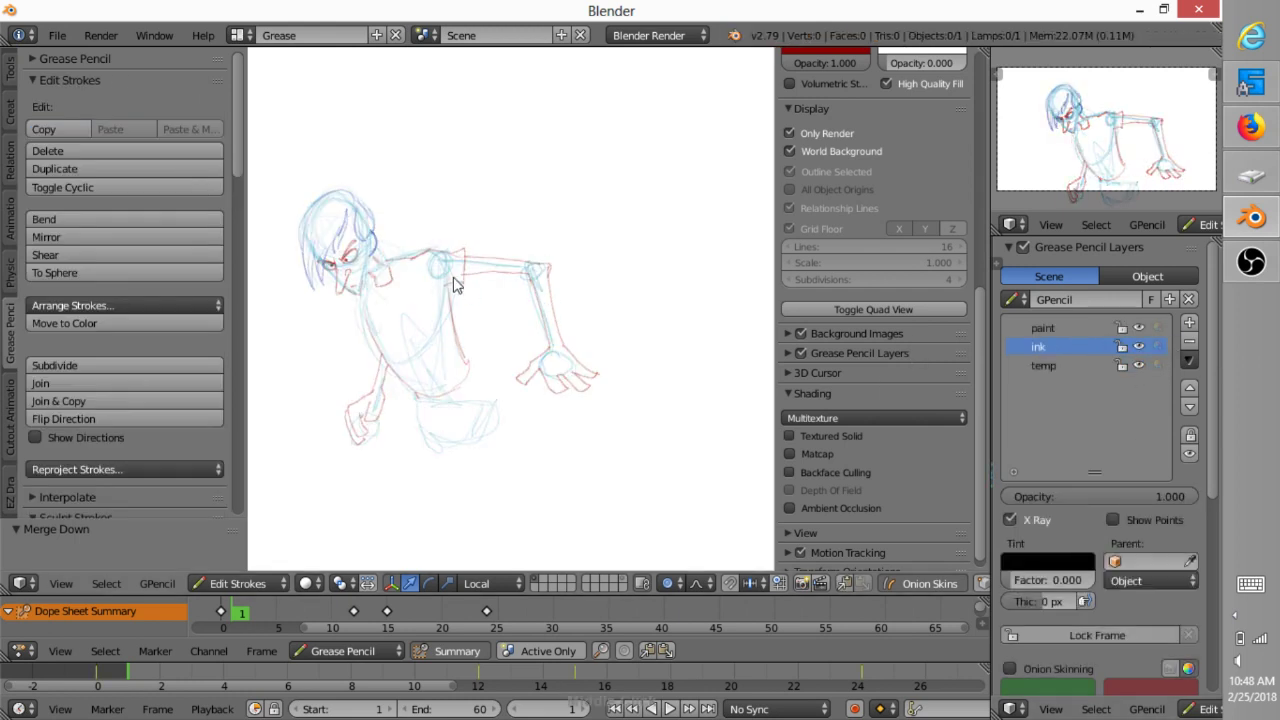
scroll(508, 338, down, 1)
scroll(508, 338, up, 3)
shift+middle_drag(385, 288, 563, 328)
scroll(540, 338, up, 3)
key(3)
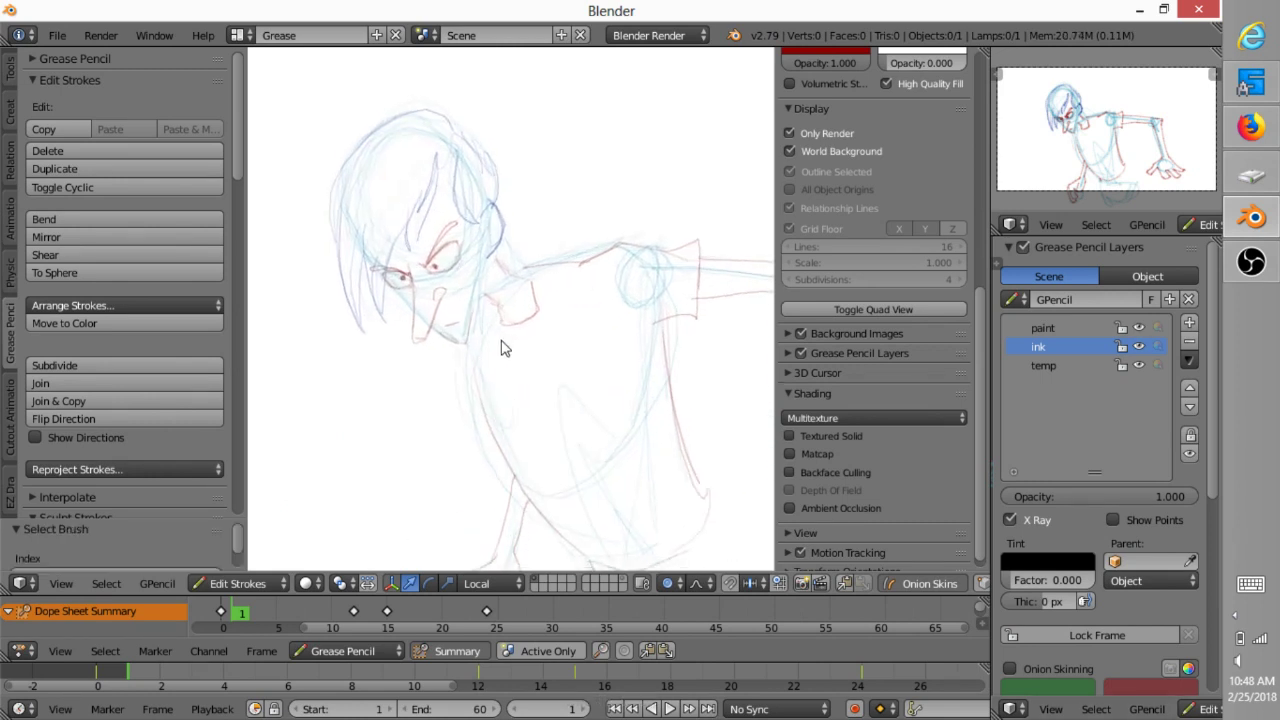
key(Left)
mouse_move(452, 118)
mouse_down()
mouse_move(366, 129)
mouse_move(337, 270)
mouse_up()
scroll(979, 286, up, 2)
drag(979, 286, 972, 121)
click(835, 232)
key(ctrl+z)
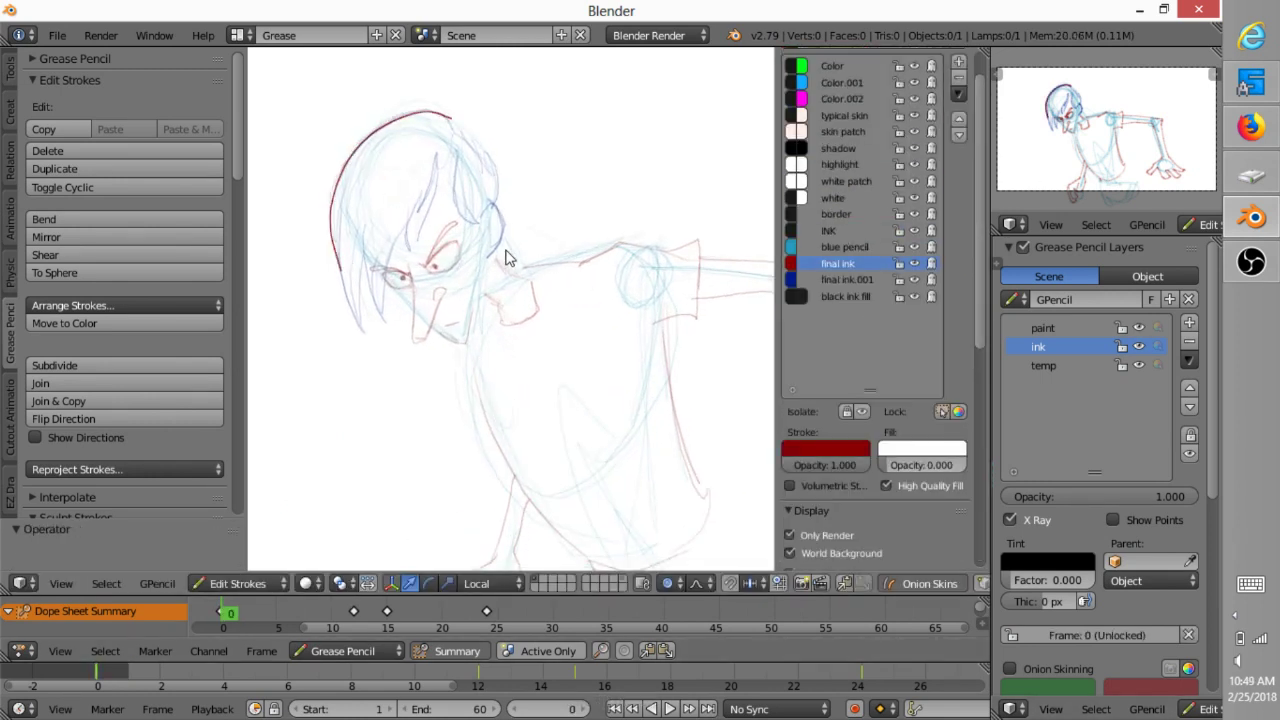
key(ctrl+z)
- Ink the hair outline and fringe on frame 0 using the INK palette colour
click(845, 234)
scroll(475, 213, up, 5)
mouse_move(572, 140)
mouse_down()
mouse_move(528, 114)
mouse_move(365, 383)
mouse_up()
mouse_move(392, 296)
mouse_down()
mouse_move(394, 471)
mouse_move(420, 510)
mouse_move(417, 380)
mouse_move(463, 456)
mouse_move(578, 200)
mouse_move(622, 309)
mouse_move(657, 270)
mouse_move(628, 372)
mouse_up()
mouse_move(571, 128)
mouse_down()
mouse_move(590, 137)
mouse_move(662, 284)
mouse_up()
- Ink the eyes, nose, jaw, neck, mouth and ear details of the head on frame 0
mouse_move(518, 385)
mouse_down()
mouse_move(590, 309)
mouse_move(523, 388)
mouse_move(585, 350)
mouse_up()
drag(499, 405, 458, 401)
mouse_move(458, 403)
mouse_down()
mouse_move(495, 422)
mouse_move(499, 404)
mouse_move(446, 389)
mouse_move(505, 473)
mouse_up()
drag(499, 402, 503, 477)
drag(546, 432, 541, 440)
drag(598, 525, 658, 352)
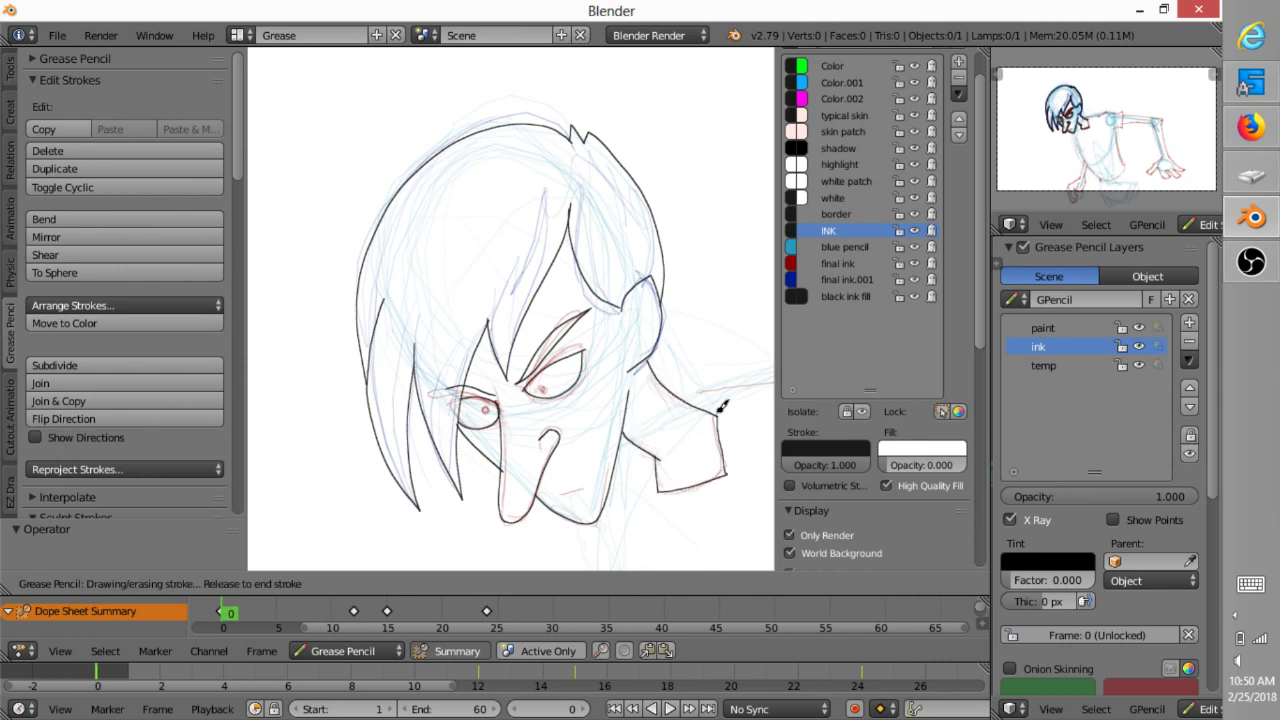
drag(561, 494, 587, 490)
mouse_move(629, 338)
mouse_down()
mouse_move(648, 304)
mouse_move(644, 339)
mouse_up()
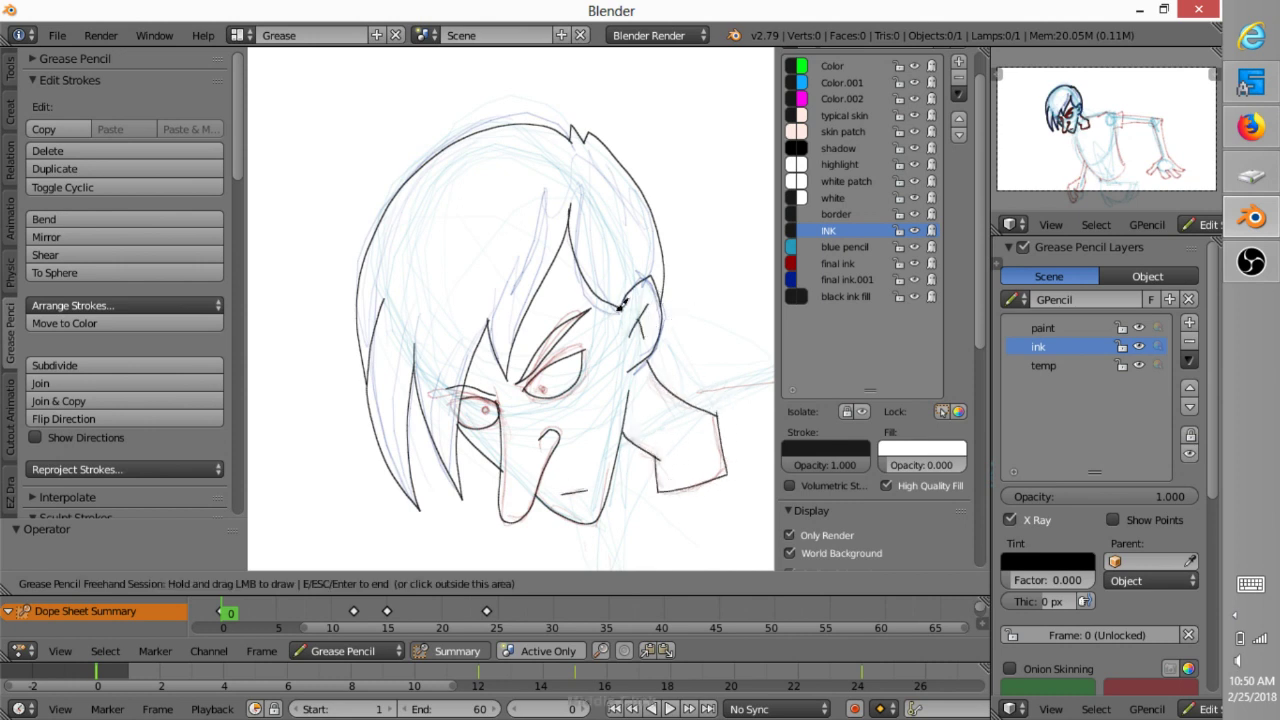
- On frame 12, lock the temp layer and move all the inked head strokes onto the sketched head
ctrl+middle_drag(648, 297, 544, 297)
ctrl+middle_drag(570, 365, 601, 289)
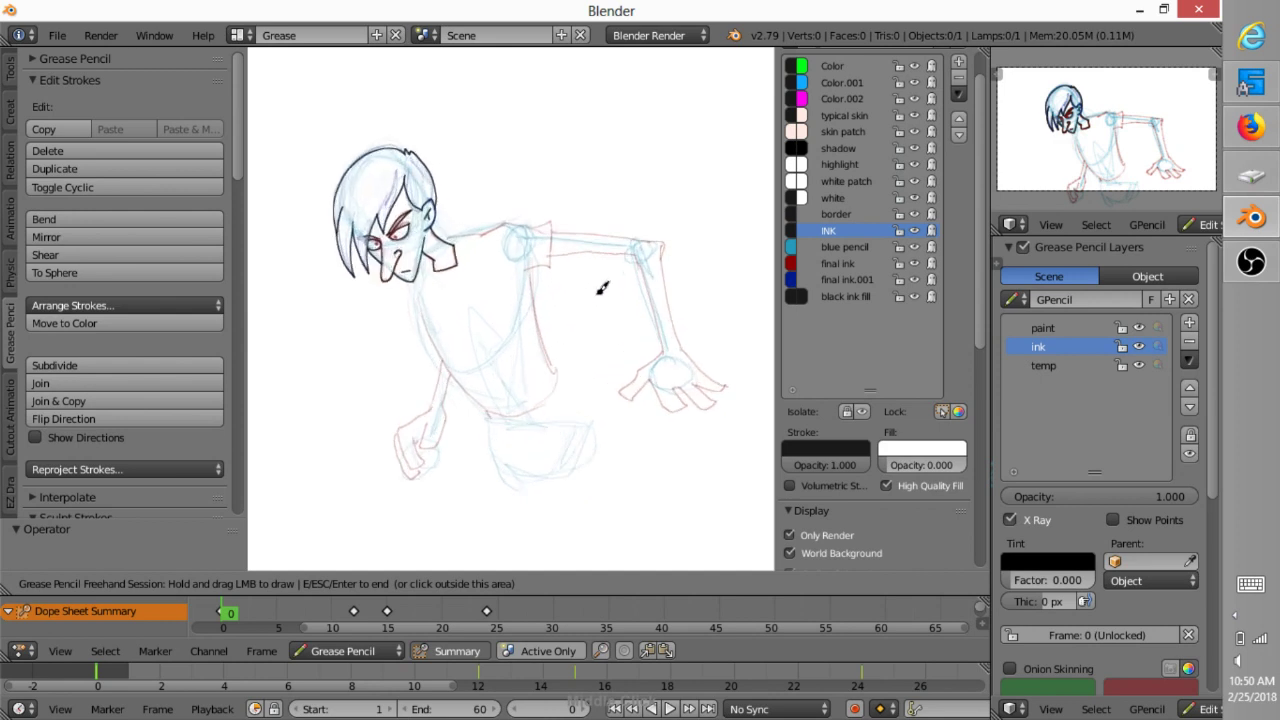
key(Down)
key(Up)
key(Escape)
key(a)
key(a)
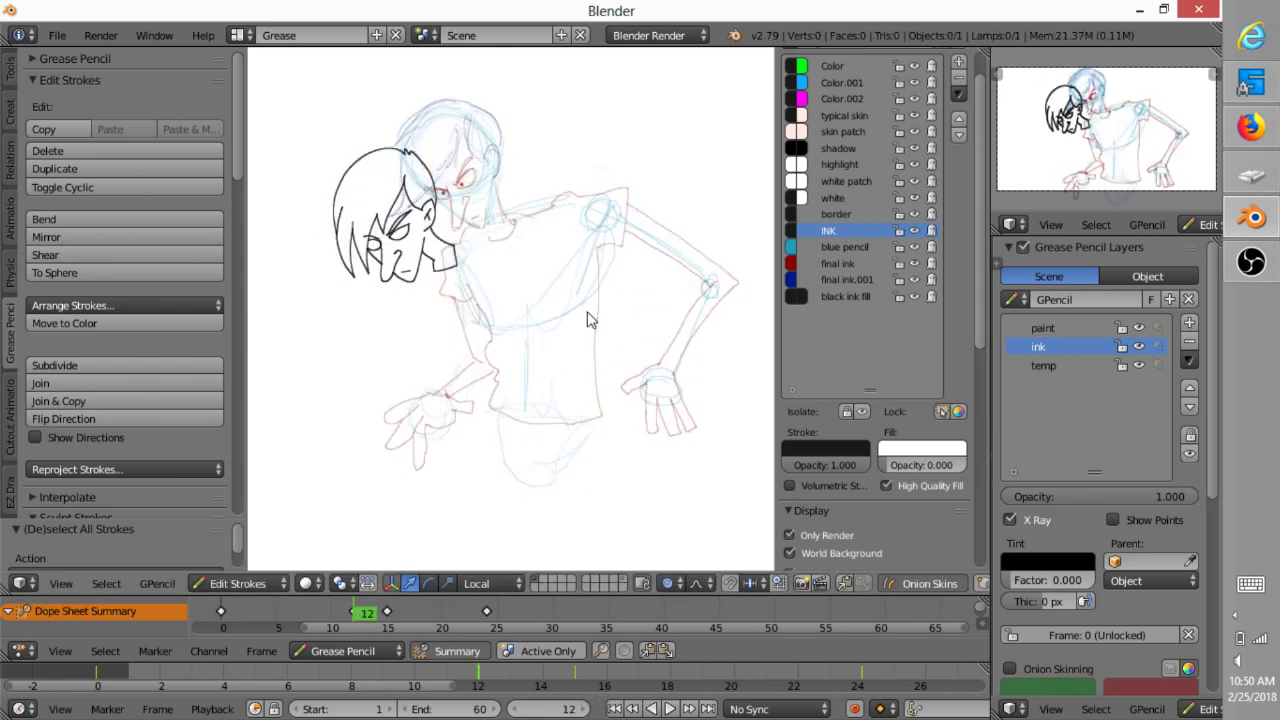
click(1122, 366)
key(a)
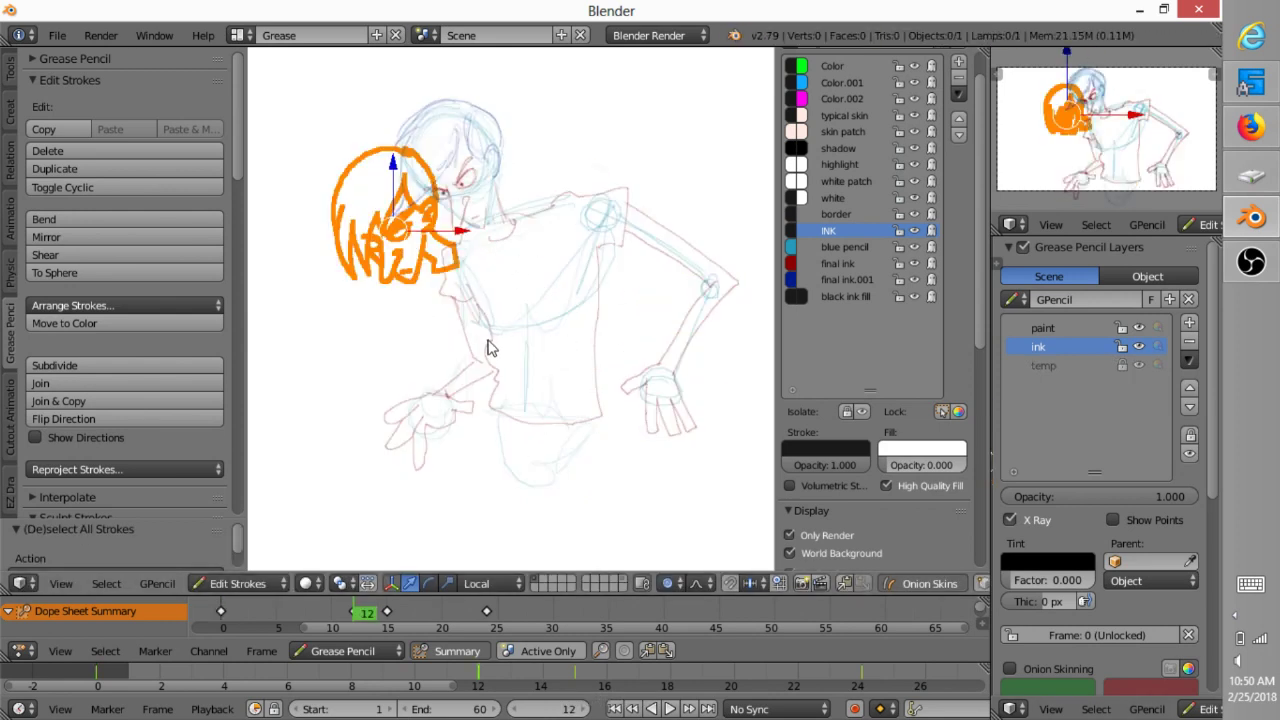
key(g)
click(559, 296)
- Rotate the inked head strokes and move them onto the sketched head on frame 15
key(Up)
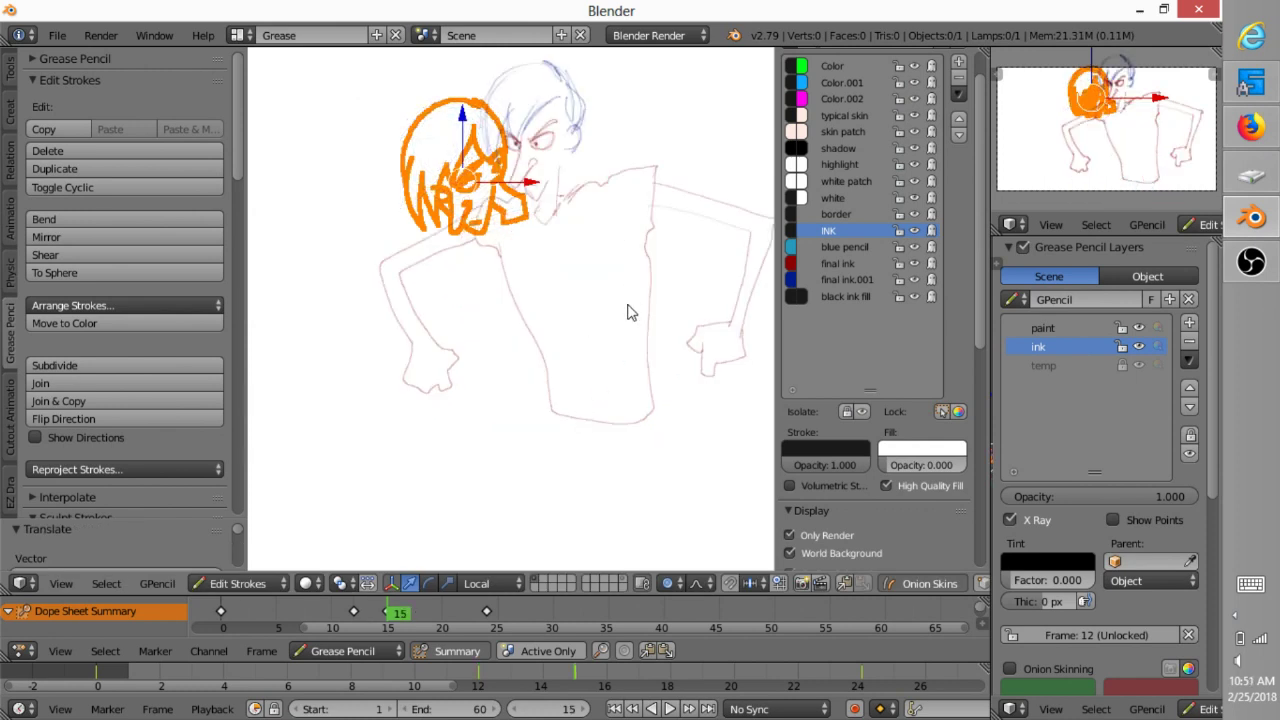
key(r)
click(587, 377)
key(g)
click(659, 343)
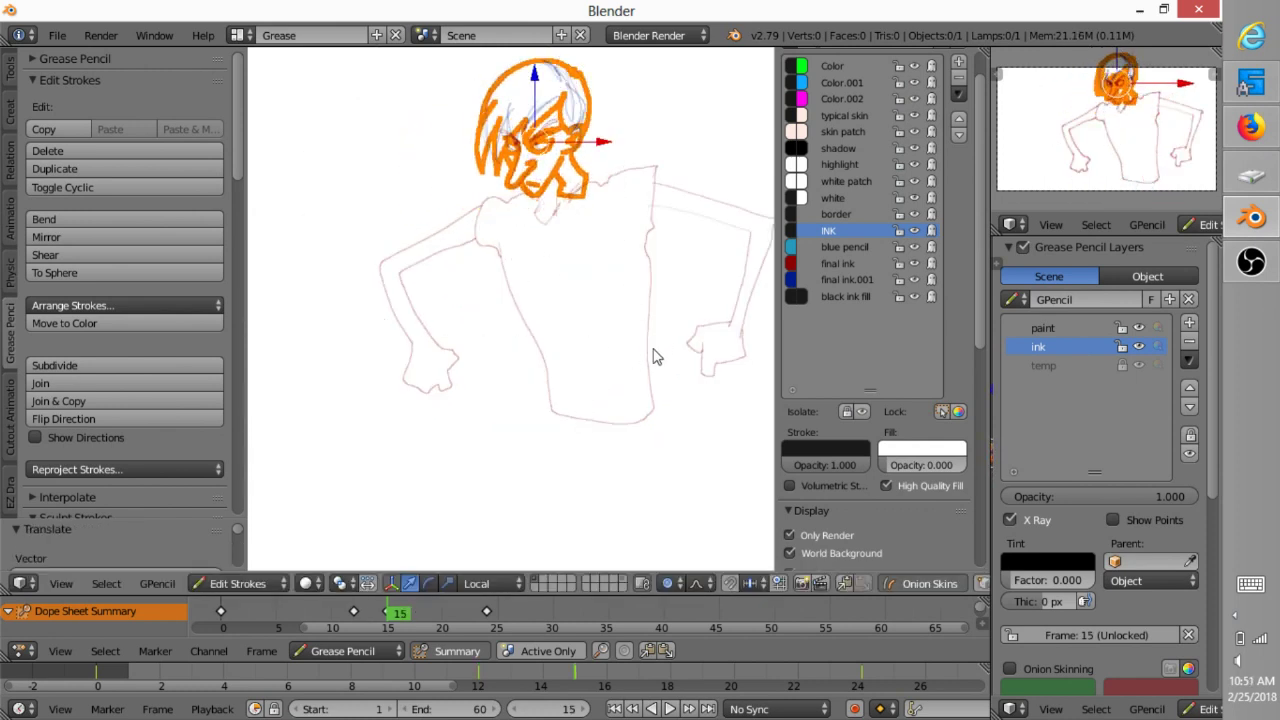
- Fit the inked head strokes over the sketched head on frame 24 and deselect them
key(Up)
key(g)
click(697, 407)
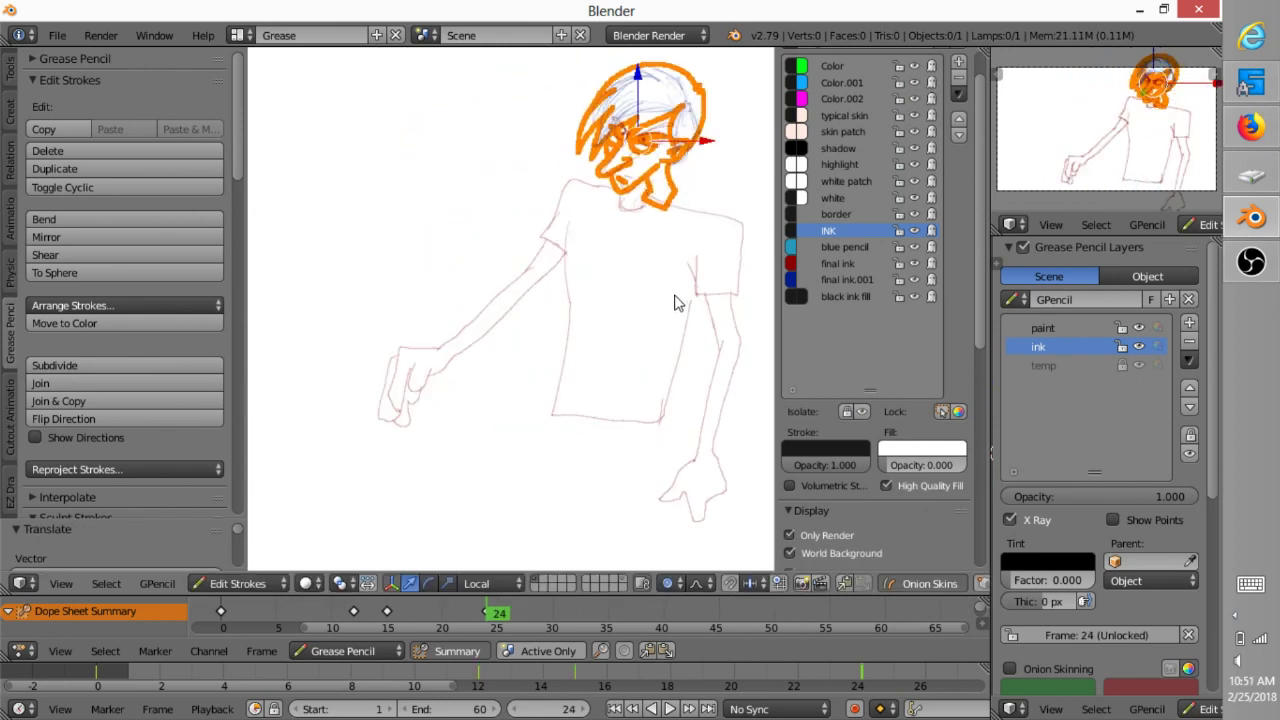
ctrl+middle_drag(676, 268, 607, 327)
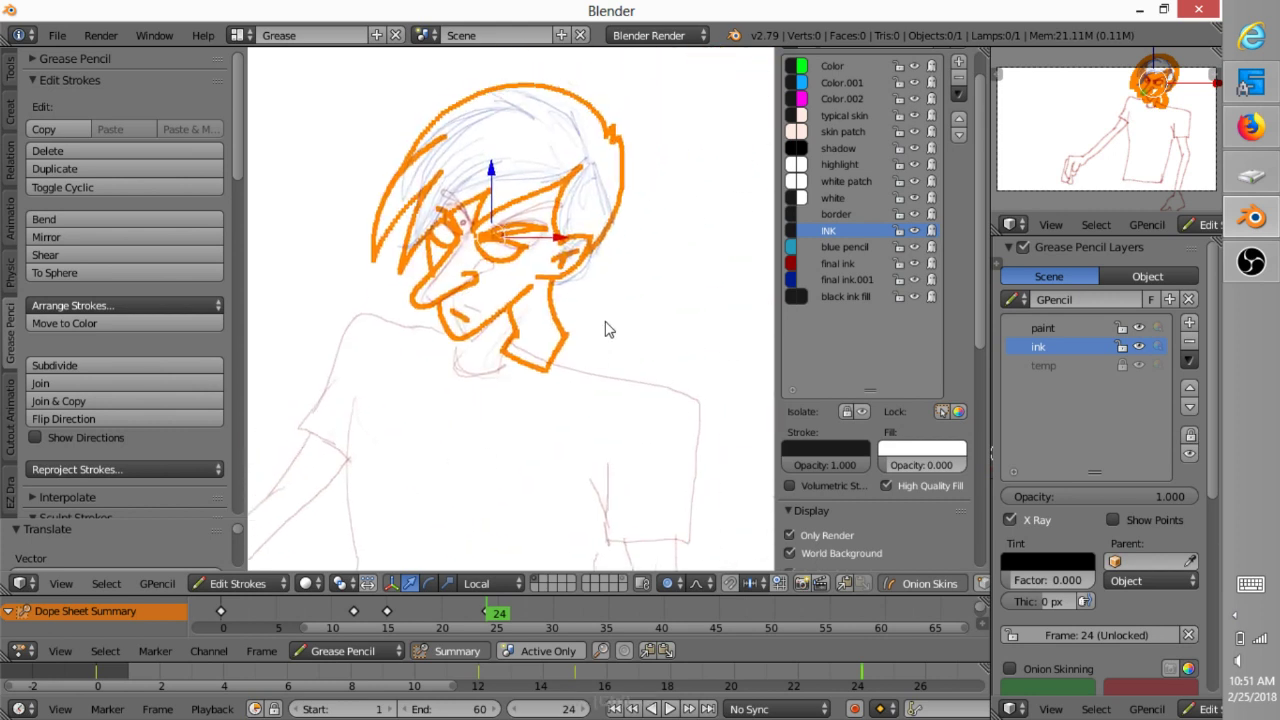
key(a)
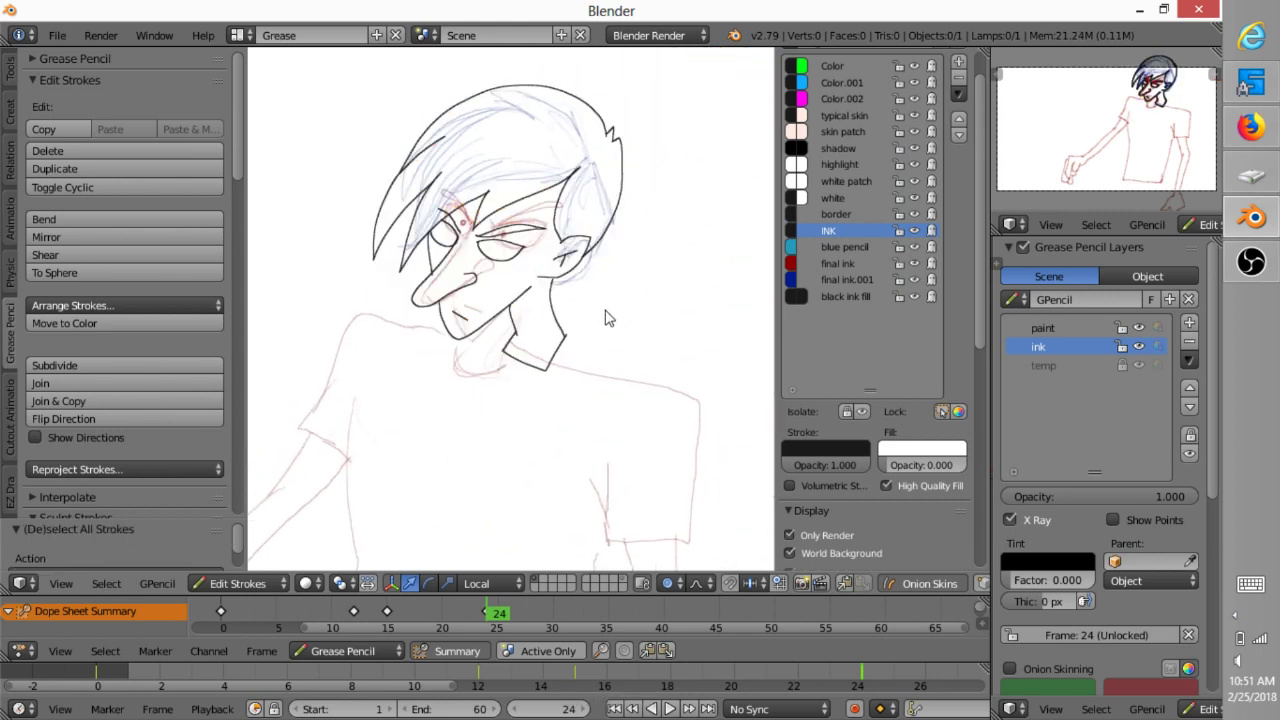
- Erase the copied neck lines on frames 24 and 15 and ink new necks that follow the sketch
mouse_move(577, 340)
right_down()
mouse_move(567, 321)
mouse_move(547, 371)
right_up()
drag(553, 278, 503, 363)
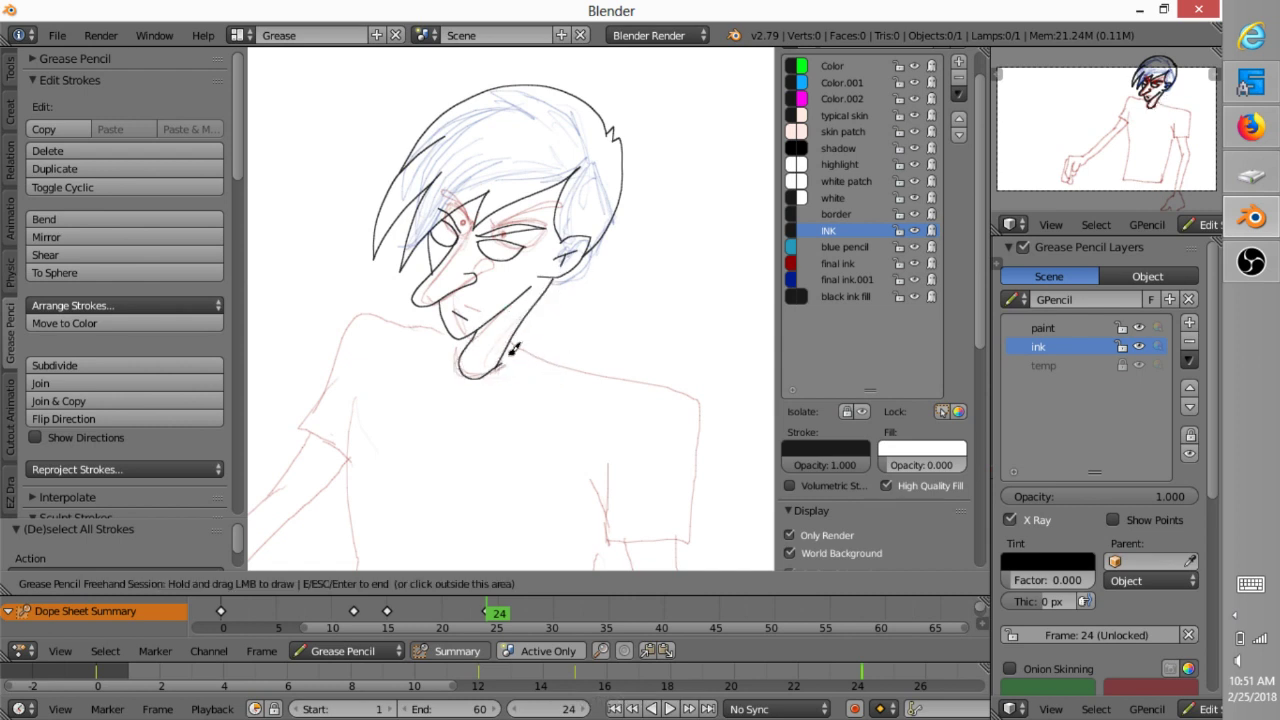
key(Down)
right_drag(390, 331, 346, 303)
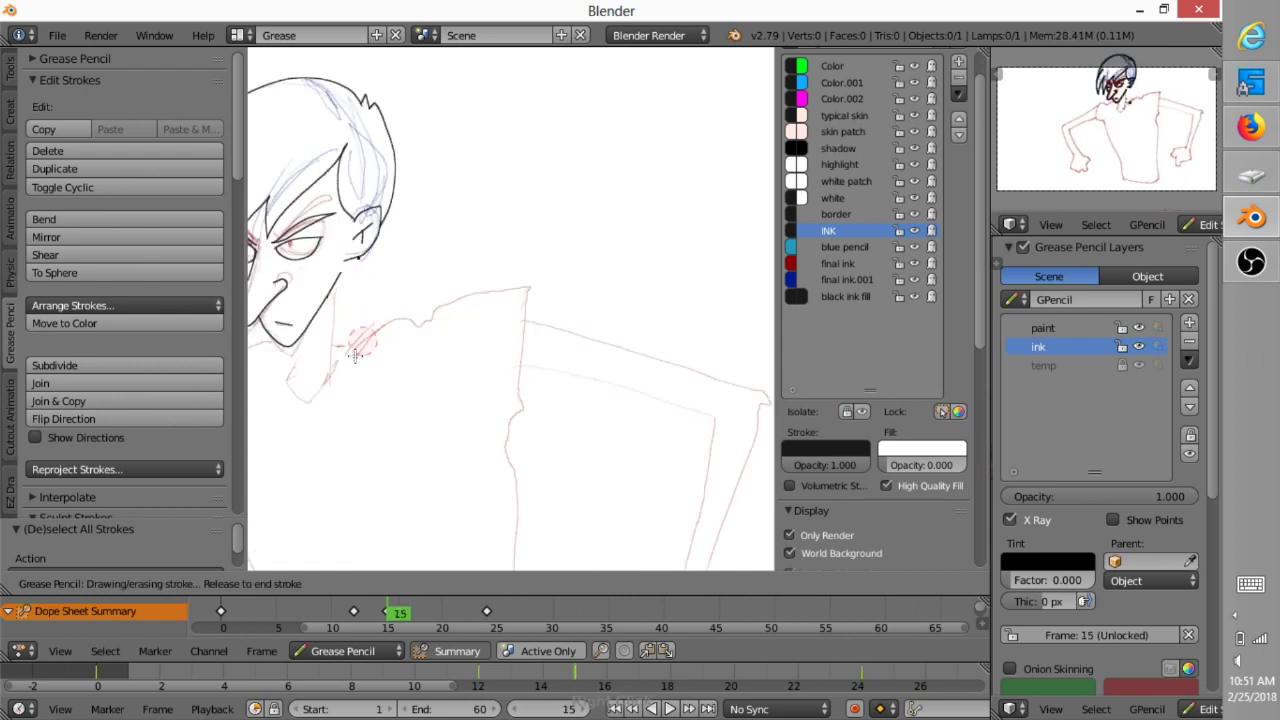
mouse_move(355, 355)
right_down()
mouse_move(300, 365)
mouse_move(310, 390)
right_up()
- On frame 12, erase the copied neck lines, repair the ear outline and ink a new neck
key(Down)
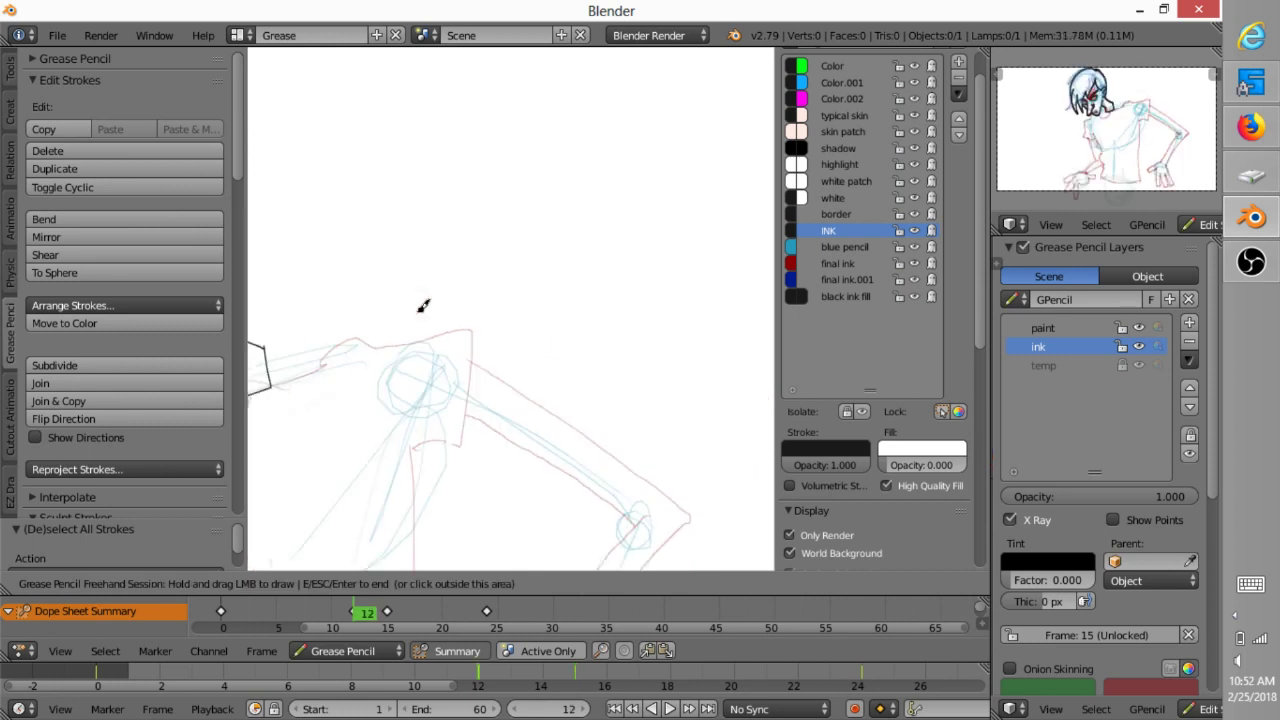
right_drag(538, 294, 515, 238)
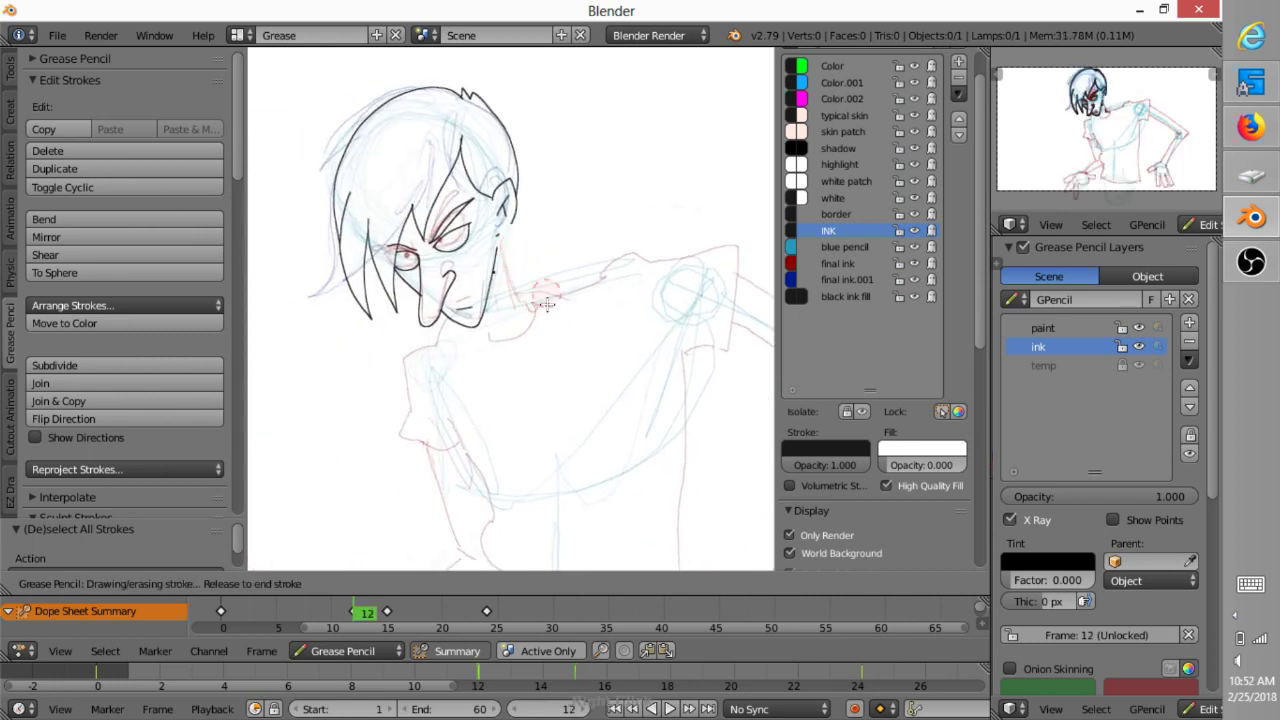
drag(508, 229, 515, 218)
right_drag(517, 230, 506, 260)
drag(516, 192, 501, 231)
drag(502, 233, 527, 311)
drag(486, 307, 530, 325)
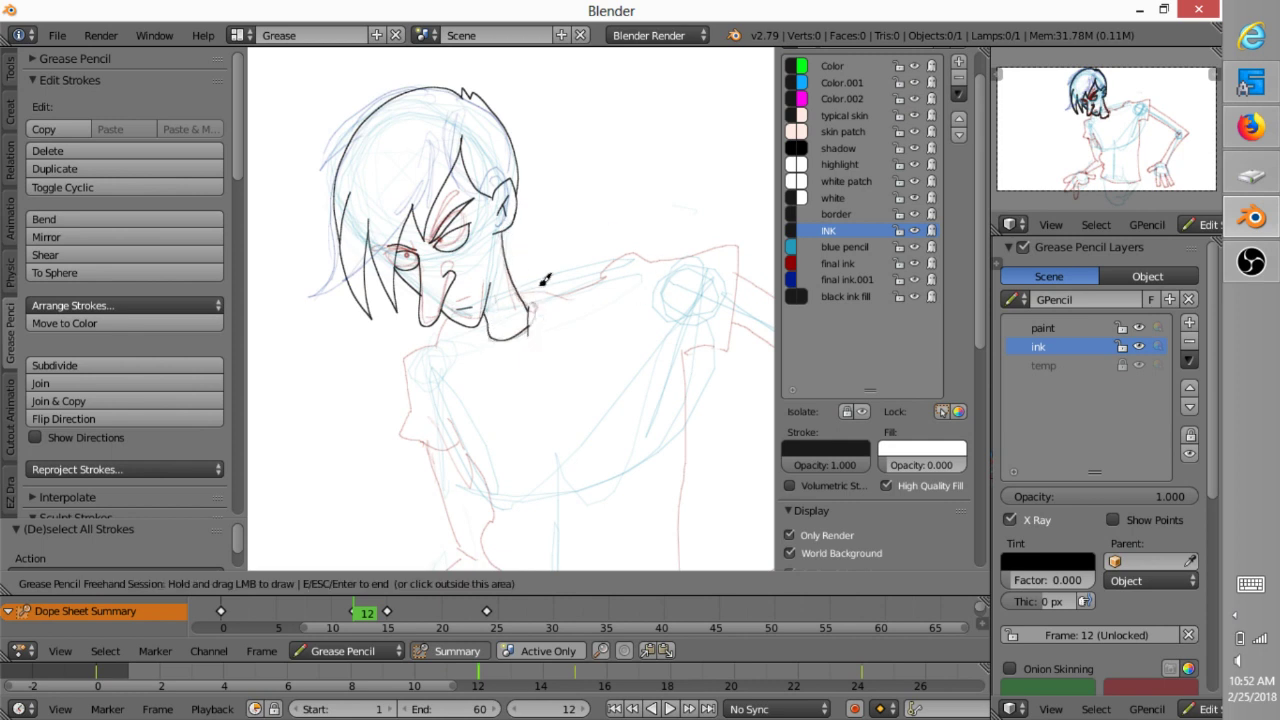
- Erase the front hair strands on frame 12 and ink a new swept lock along the sketched hair
right_drag(368, 311, 347, 204)
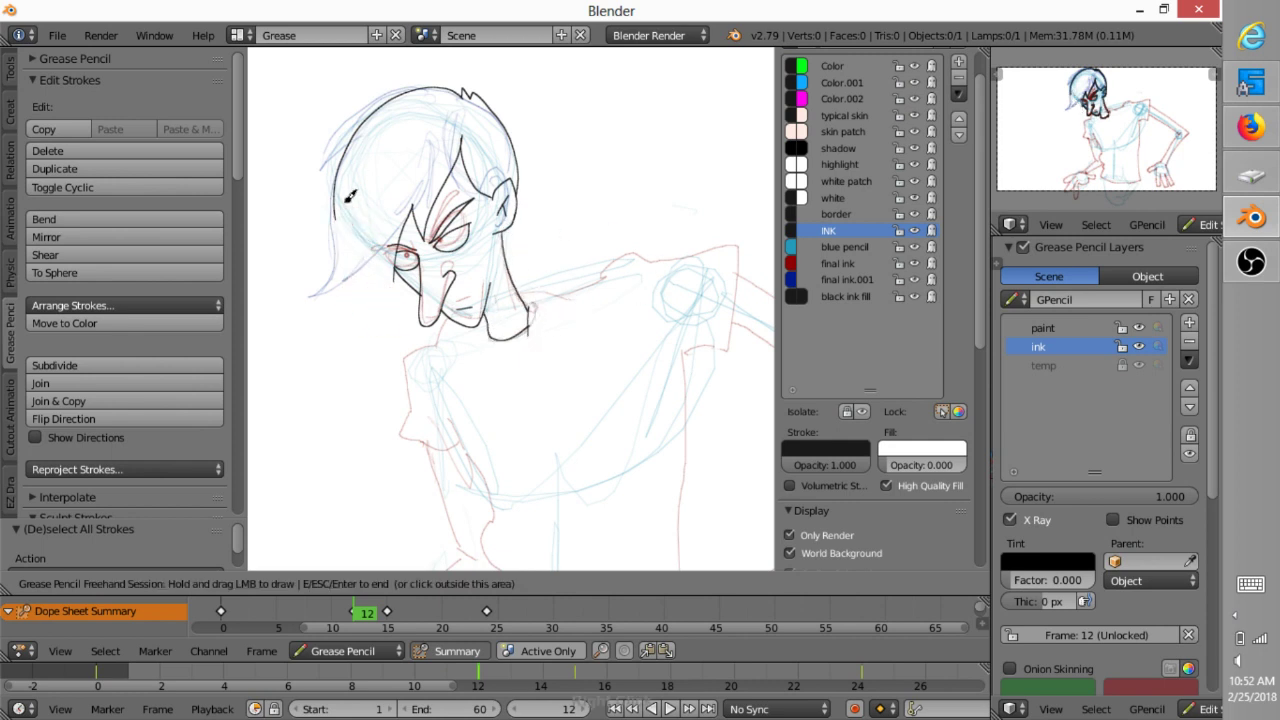
mouse_move(335, 208)
mouse_down()
mouse_move(317, 296)
mouse_move(389, 246)
mouse_up()
mouse_move(387, 248)
mouse_down()
mouse_move(393, 295)
mouse_move(403, 264)
mouse_up()
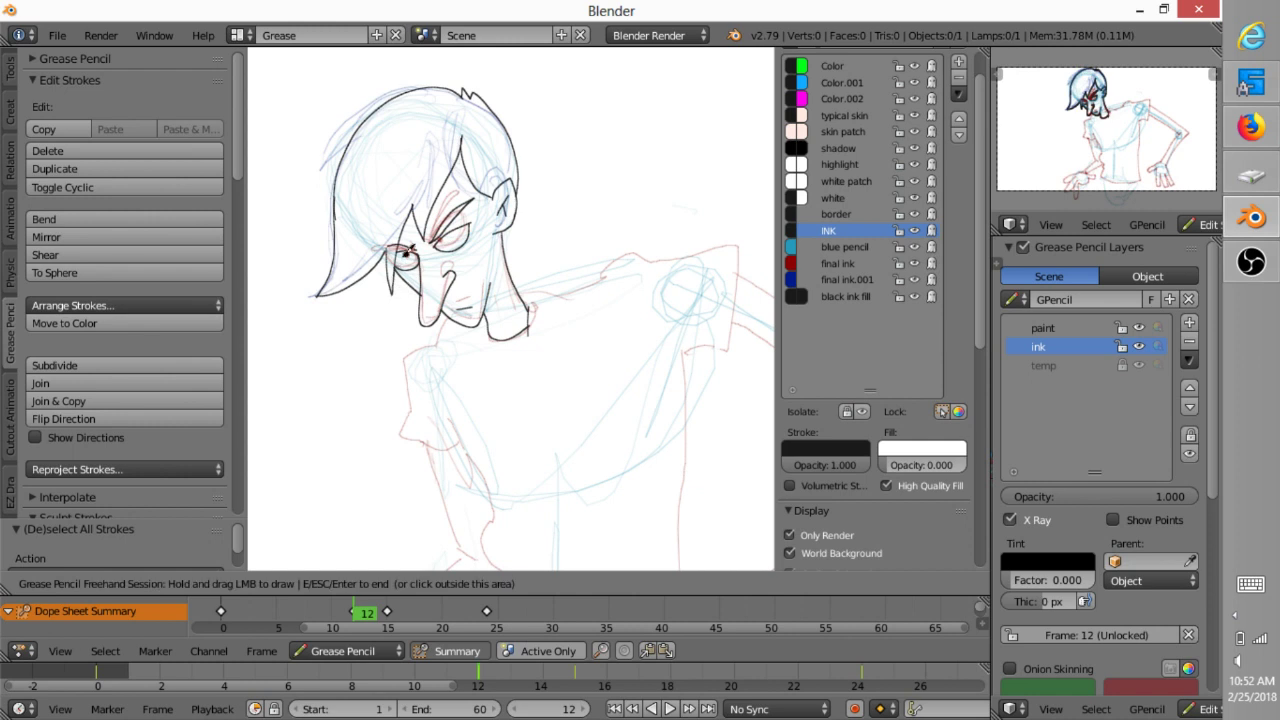
drag(386, 101, 320, 169)
drag(320, 169, 340, 140)
- On frame 15, rotate the front hair strand around the 3D cursor with proportional editing to bend it towards the face
key(Down)
key(Up)
key(Up)
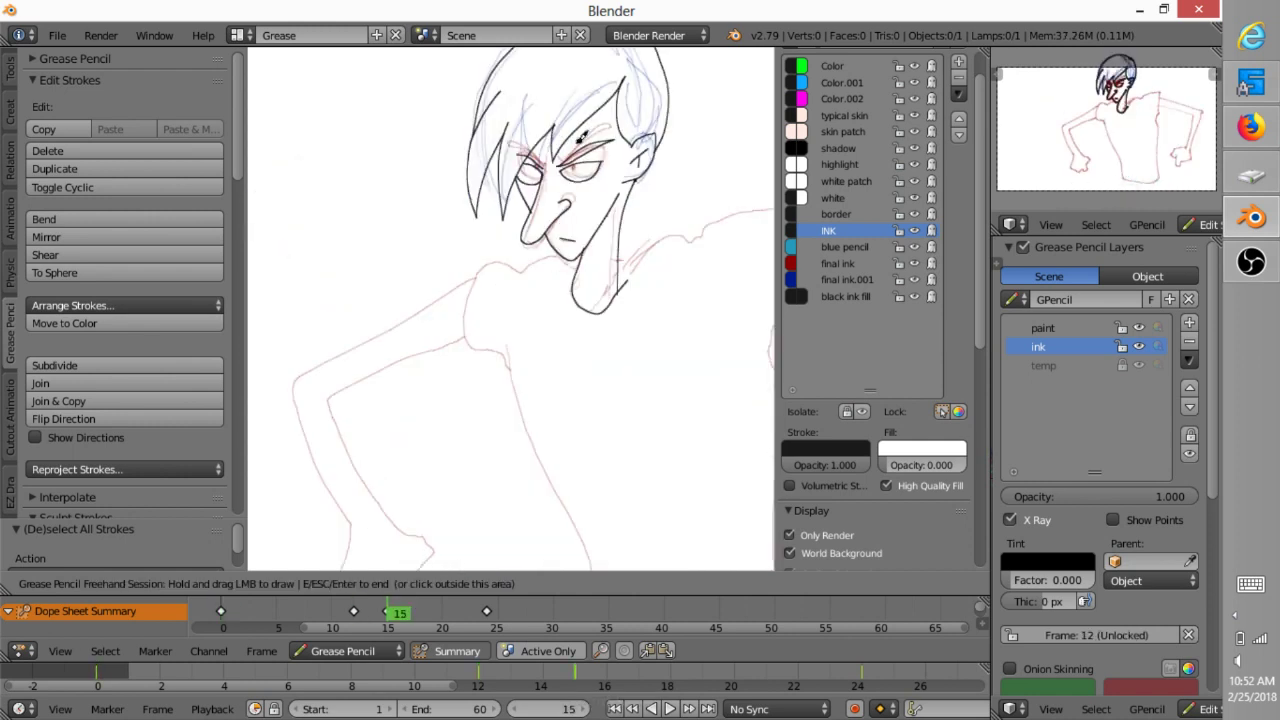
shift+middle_drag(569, 178, 533, 276)
key(Escape)
right_drag(442, 324, 450, 327)
right_click(450, 327)
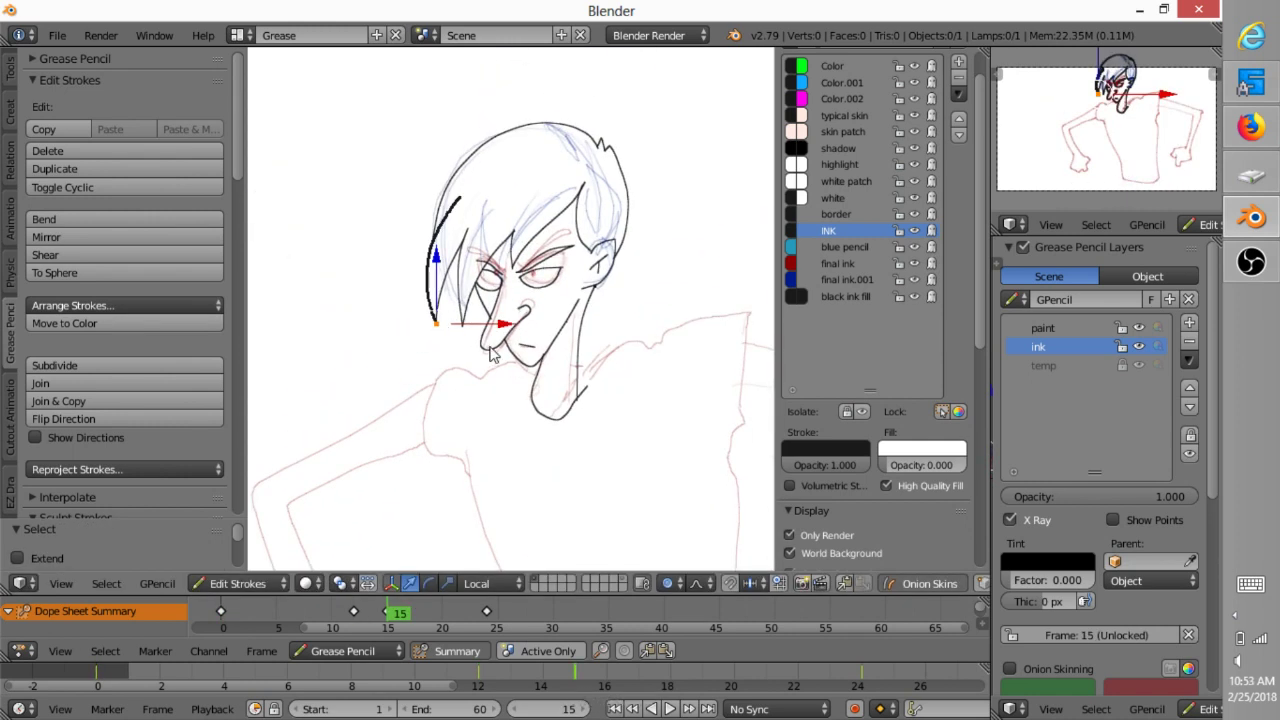
click(458, 222)
key(period)
key(r)
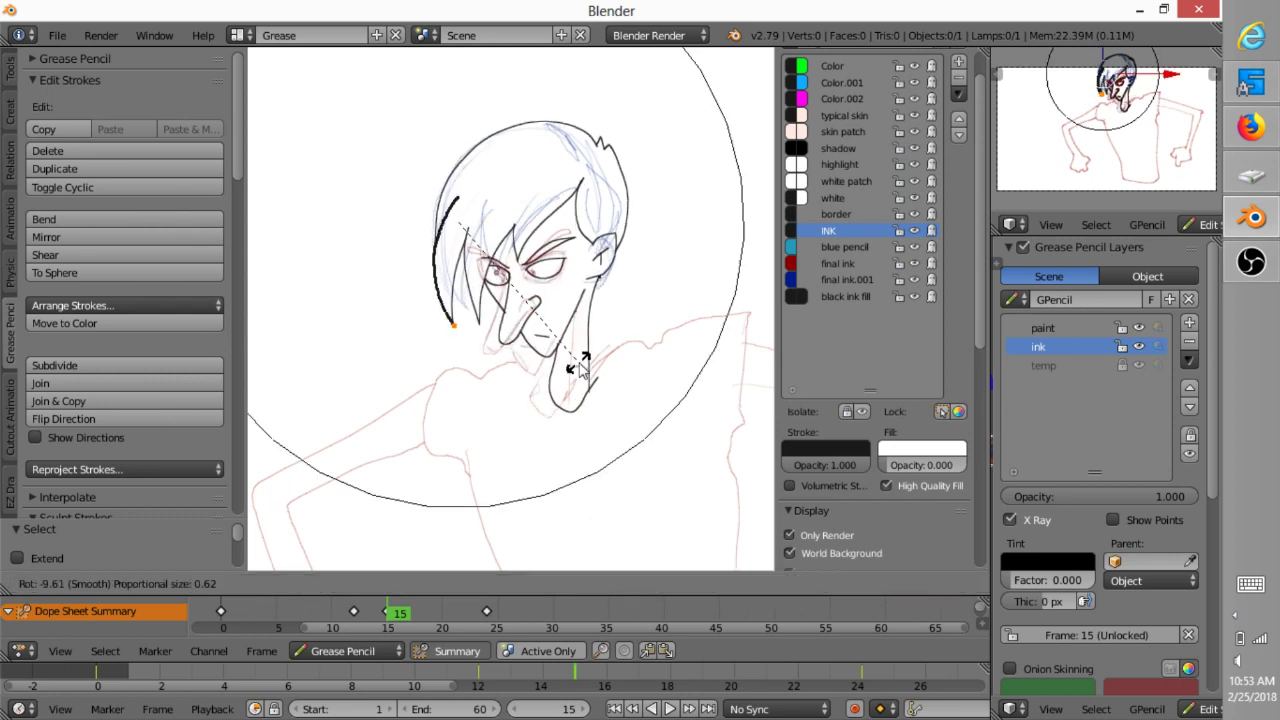
scroll(578, 357, up, 12)
right_click(584, 352)
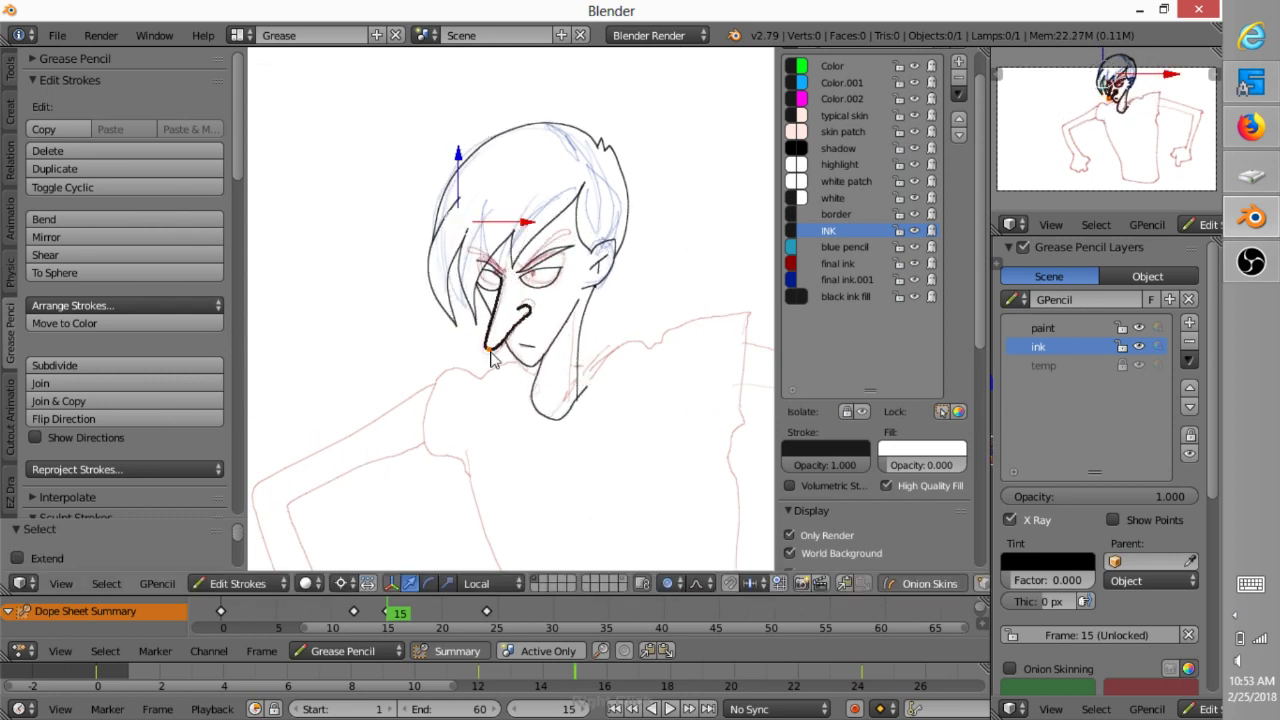
- On frame 24, place the 3D cursor in the head and scale the front hair strand inward with proportional editing
key(Up)
shift+middle_drag(688, 285, 498, 280)
right_click(418, 288)
key(s)
right_click(688, 251)
click(564, 187)
key(s)
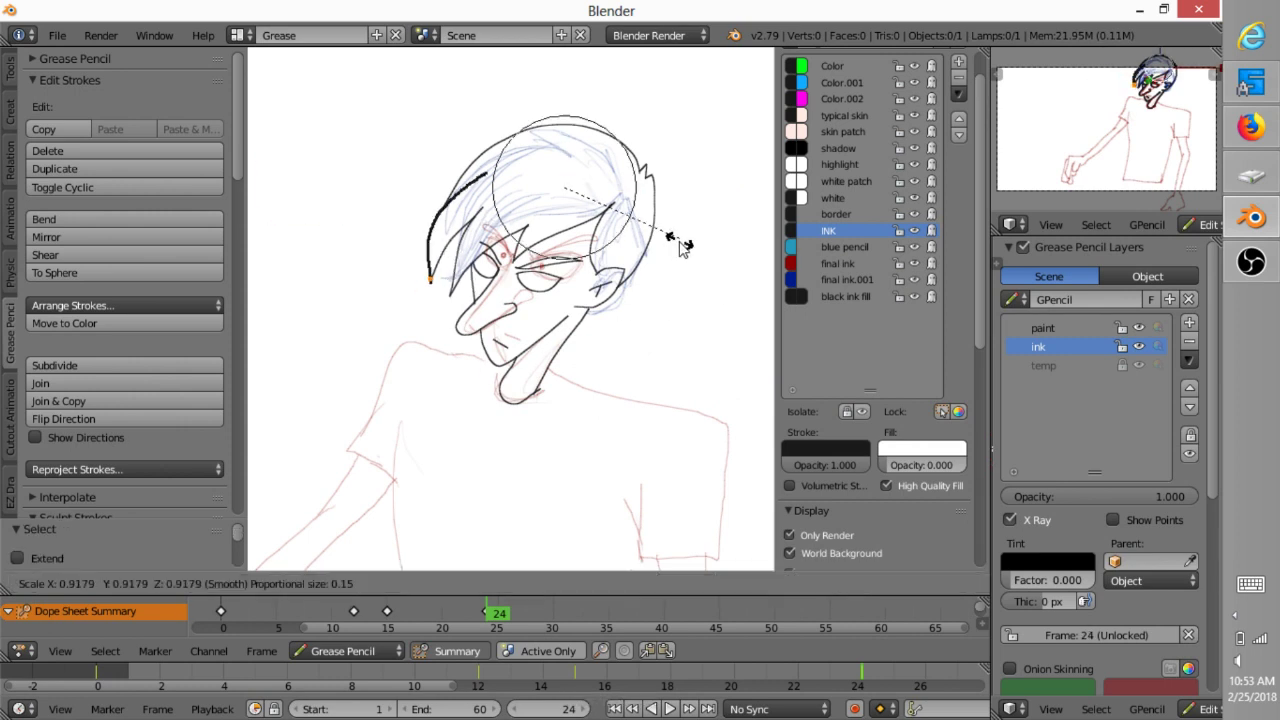
click(662, 256)
- Move points on the top of the hair, its back edge and the tuft to match the frame 24 sketch
right_click(537, 129)
key(g)
click(580, 160)
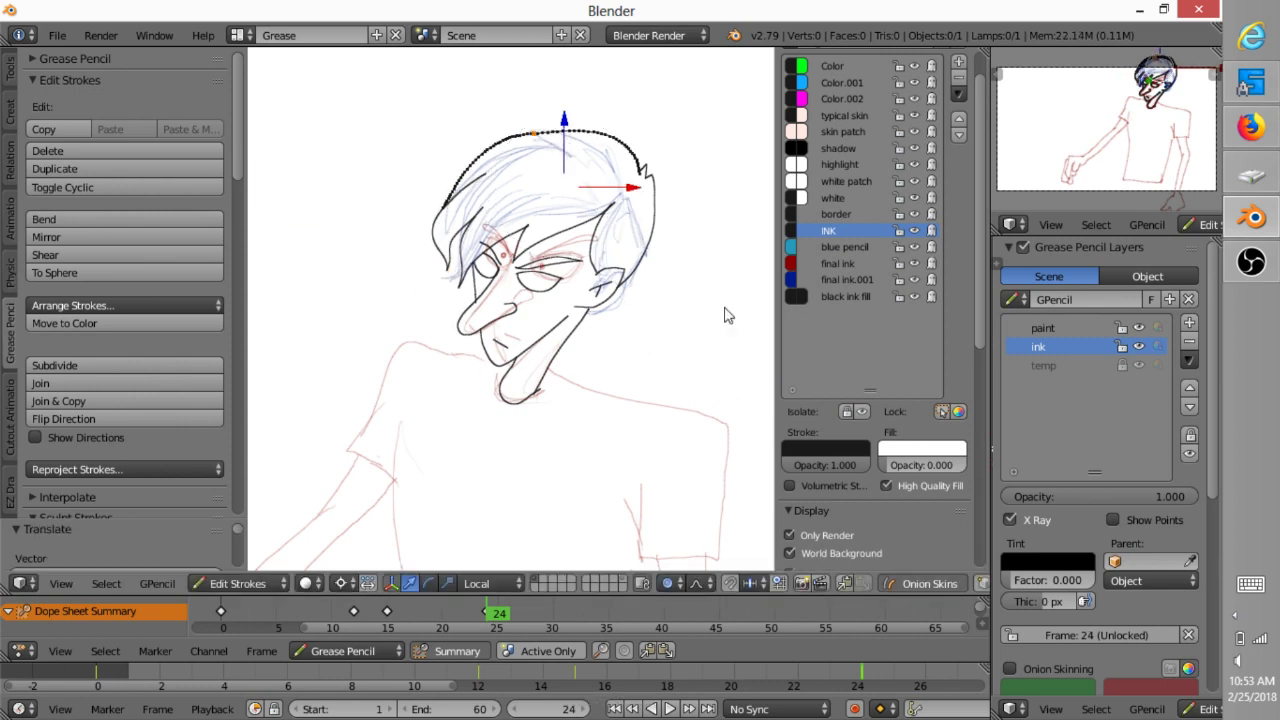
right_click(648, 270)
key(g)
click(657, 268)
right_click(648, 170)
key(g)
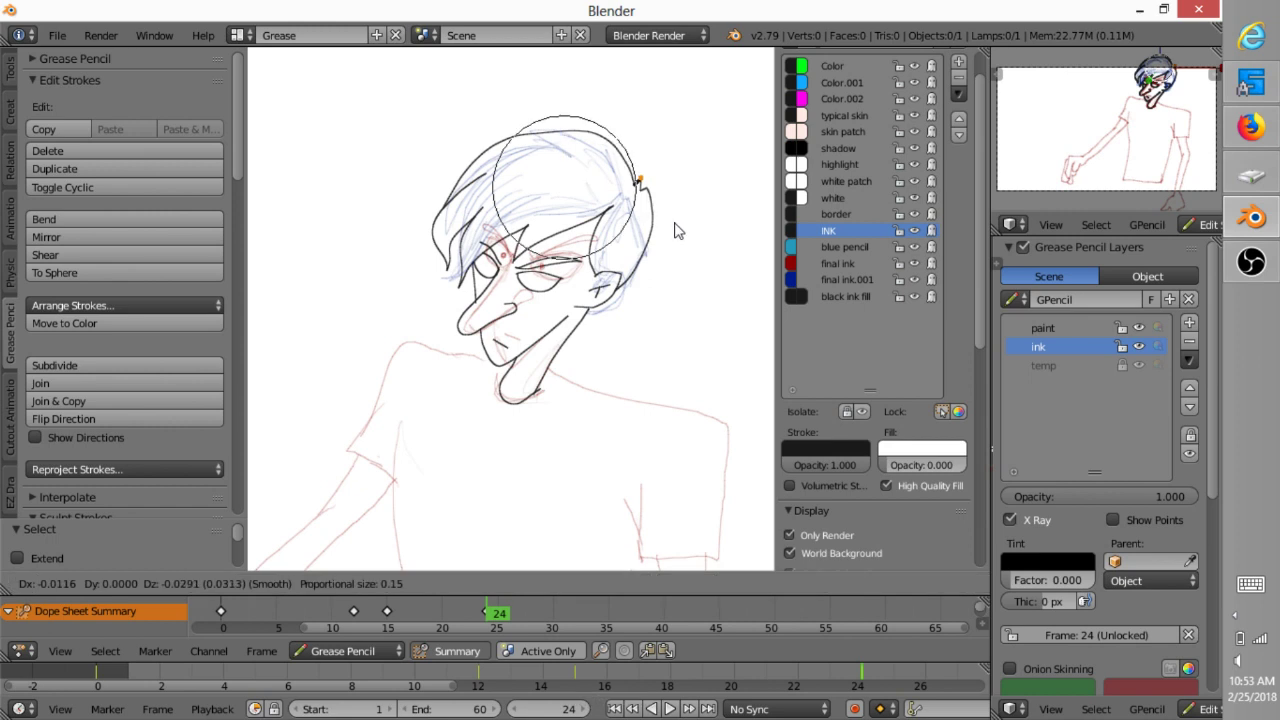
click(619, 240)
scroll(638, 303, down, 4)
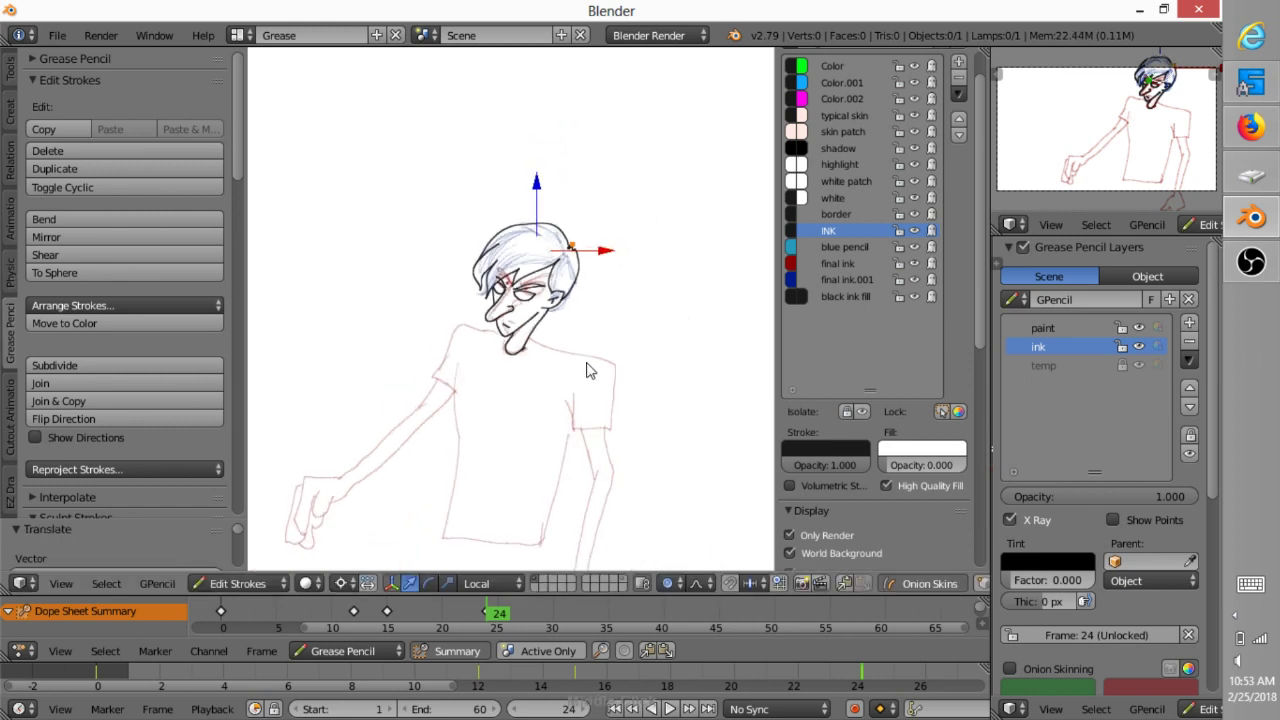
shift+middle_drag(587, 366, 612, 293)
- On frame 0, ink the torso outline, the back edge of the shirt, and the shoulder with its sleeve
drag(506, 611, 194, 621)
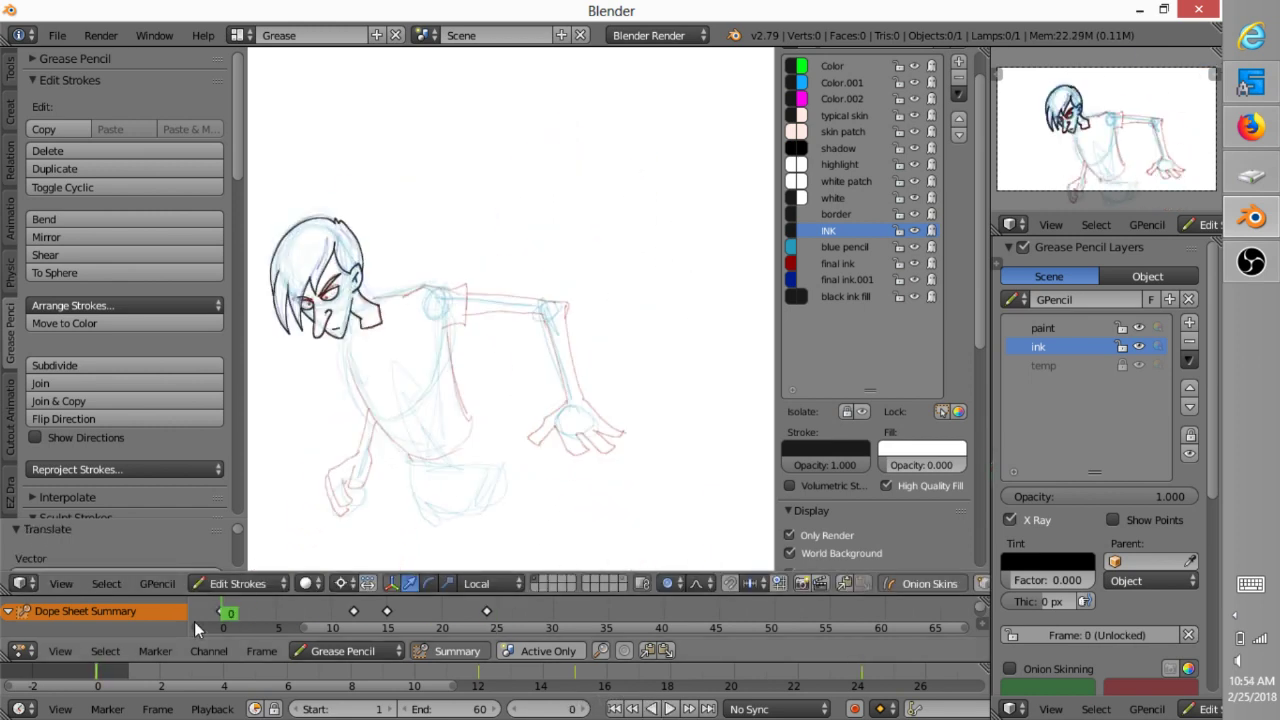
drag(348, 345, 363, 378)
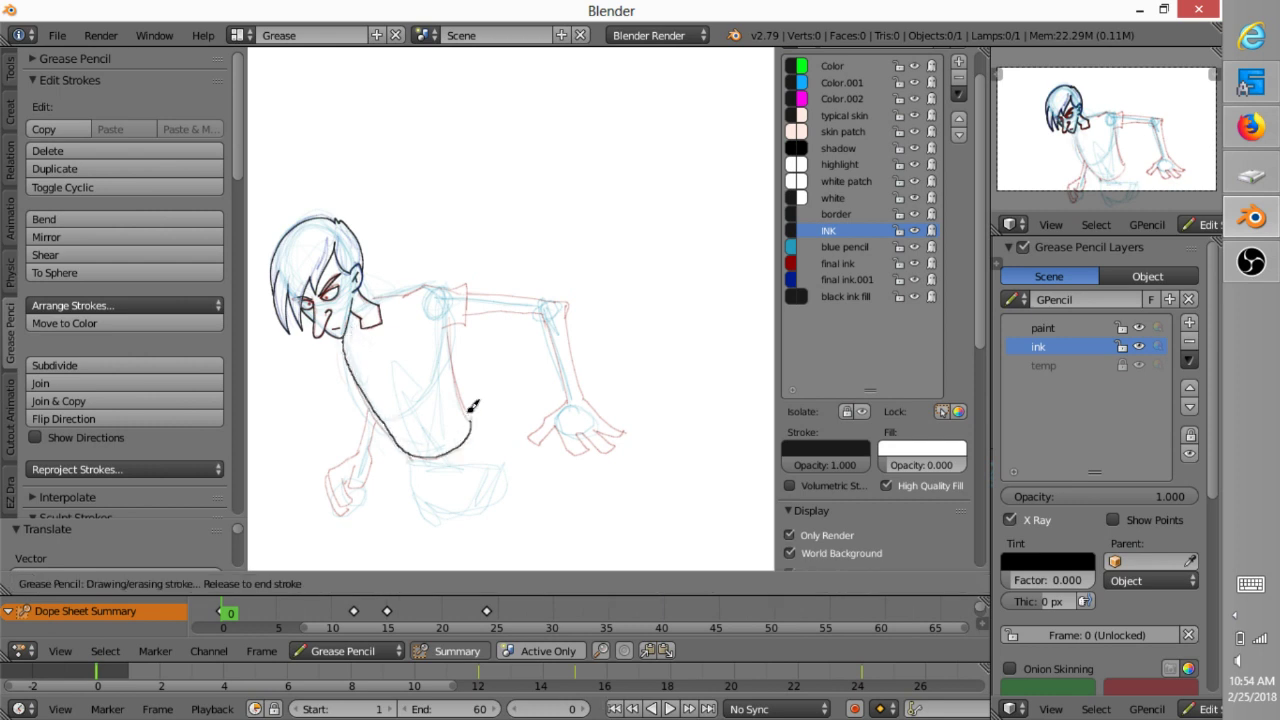
drag(470, 411, 448, 323)
mouse_move(373, 299)
mouse_down()
mouse_move(465, 285)
mouse_move(462, 324)
mouse_up()
- Ink the lowered front arm and its curled hand on frame 0, following the red sketch
shift+middle_drag(429, 376, 556, 278)
scroll(555, 290, up, 3)
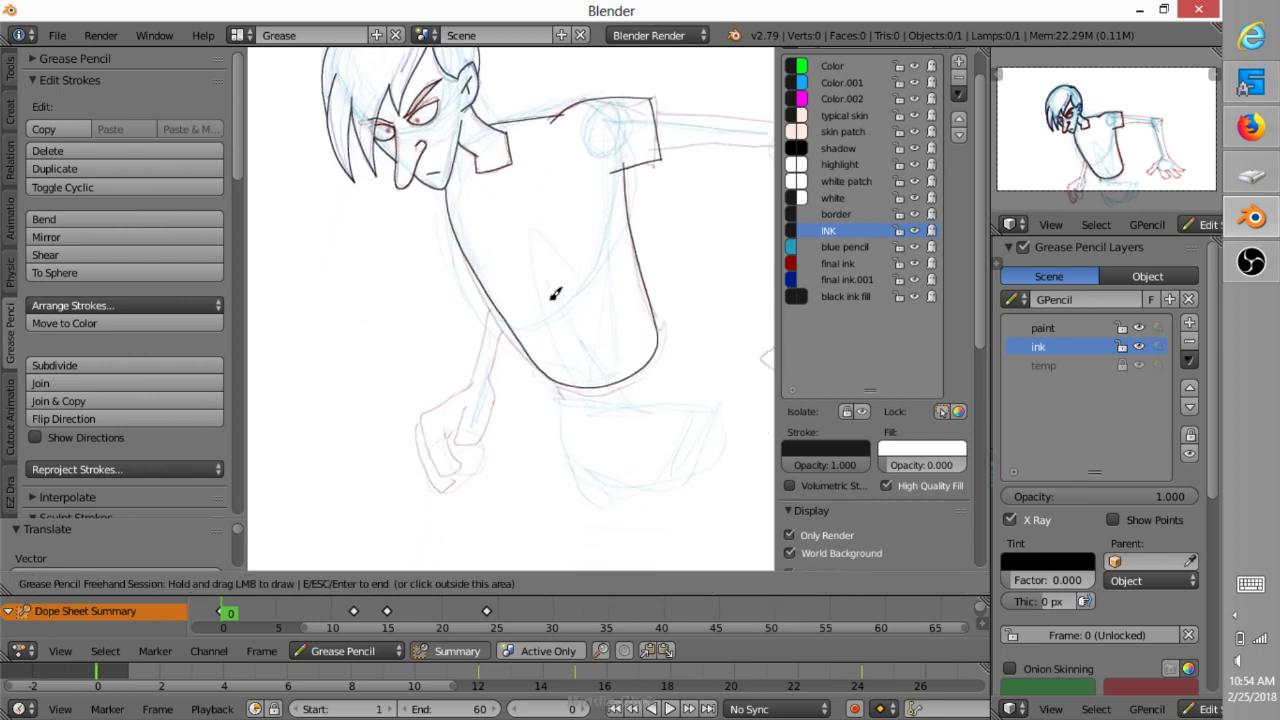
mouse_move(490, 299)
mouse_down()
mouse_move(471, 381)
mouse_move(422, 415)
mouse_move(443, 471)
mouse_up()
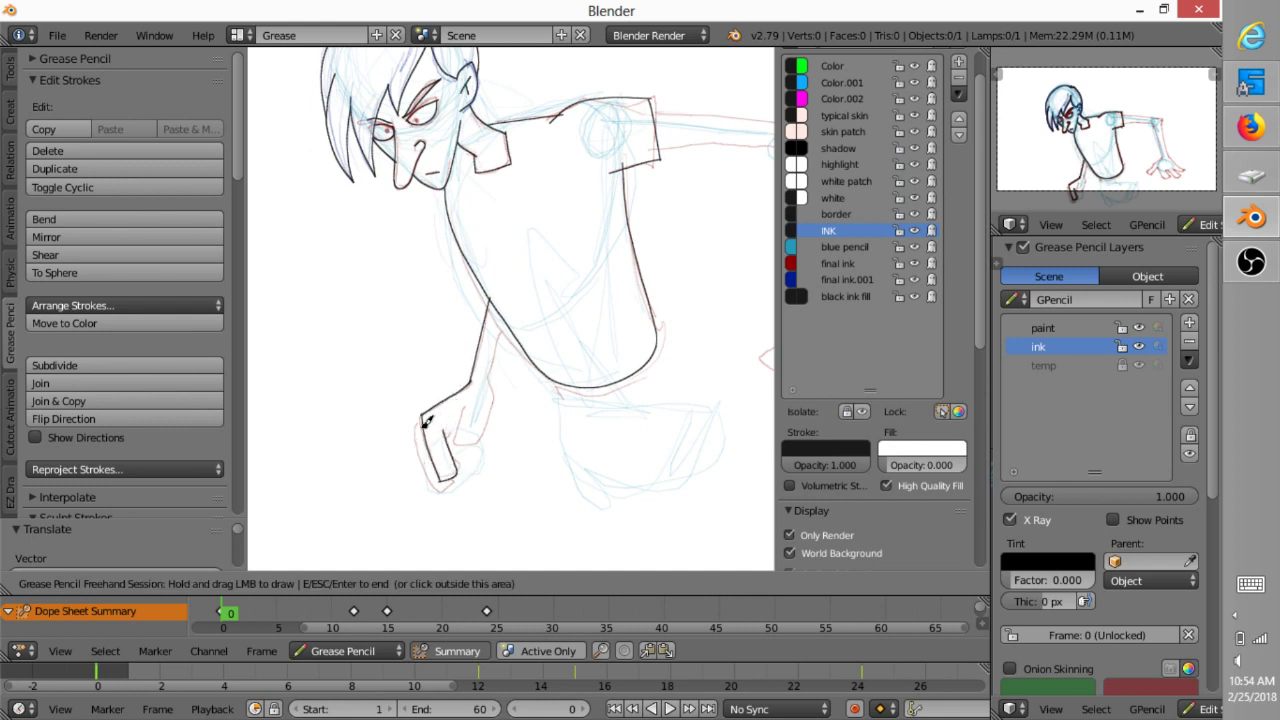
mouse_move(426, 423)
mouse_down()
mouse_move(449, 486)
mouse_move(474, 476)
mouse_up()
drag(497, 385, 512, 312)
- Ink the outstretched rear arm, bent at the elbow, and its spread-fingered hand on frame 0
shift+middle_drag(694, 237, 423, 400)
drag(398, 204, 522, 205)
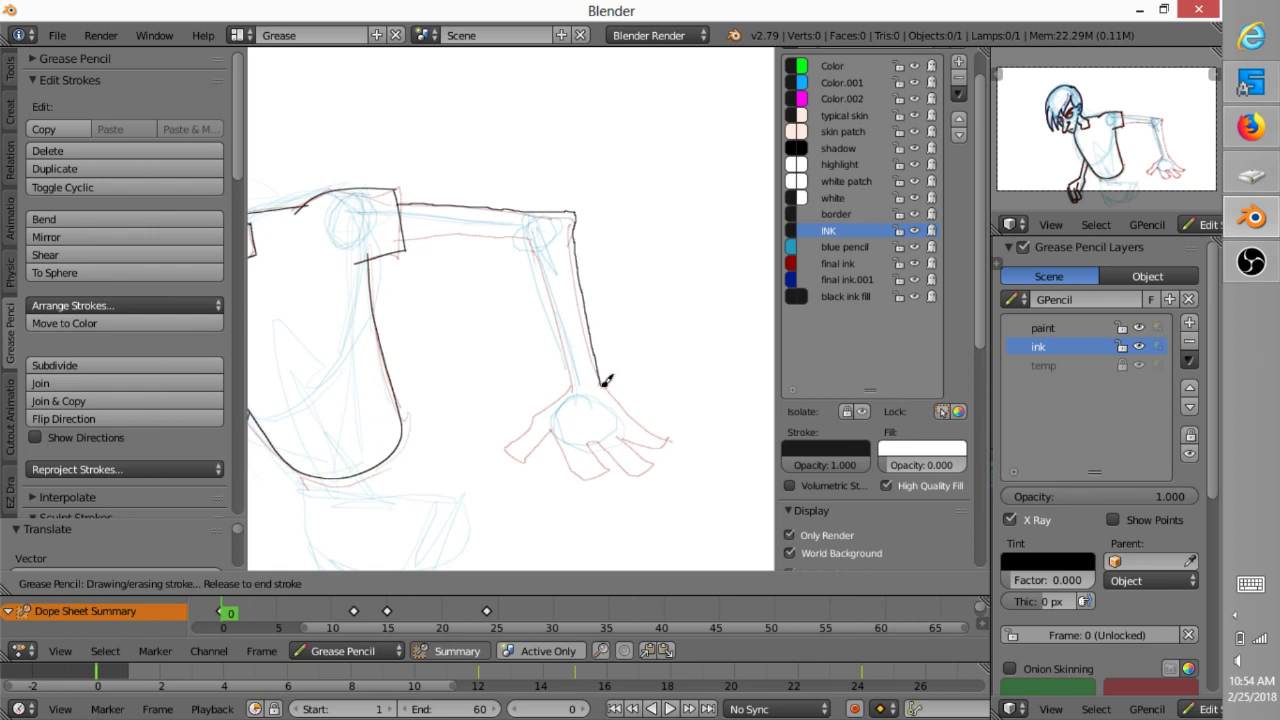
drag(605, 380, 600, 385)
drag(400, 238, 530, 237)
mouse_move(577, 383)
mouse_down()
mouse_move(535, 413)
mouse_move(602, 458)
mouse_move(594, 437)
mouse_move(680, 434)
mouse_move(600, 368)
mouse_up()
- On frame 12, ink the shirt's shoulder, rear sleeve, armpit folds, sides and bottom hem along the sketch
key(Up)
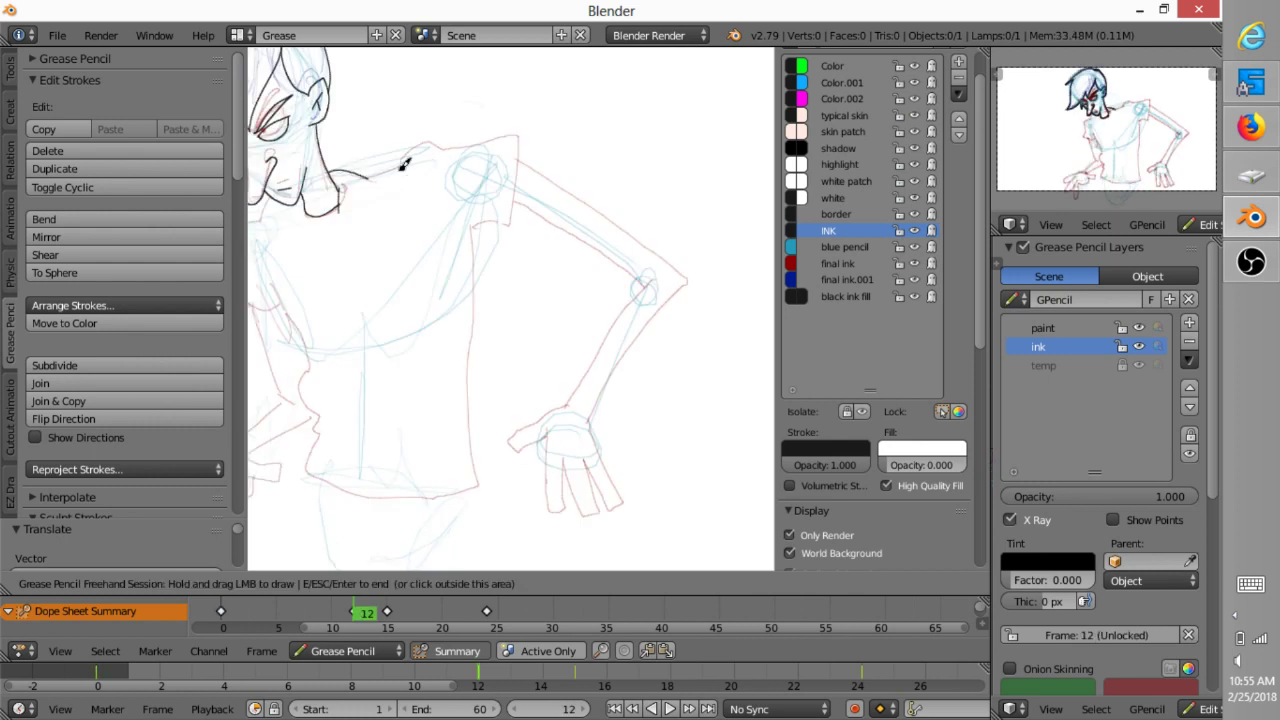
mouse_move(360, 181)
mouse_down()
mouse_move(445, 148)
mouse_move(512, 225)
mouse_up()
drag(512, 225, 446, 219)
drag(456, 233, 424, 249)
drag(458, 253, 445, 268)
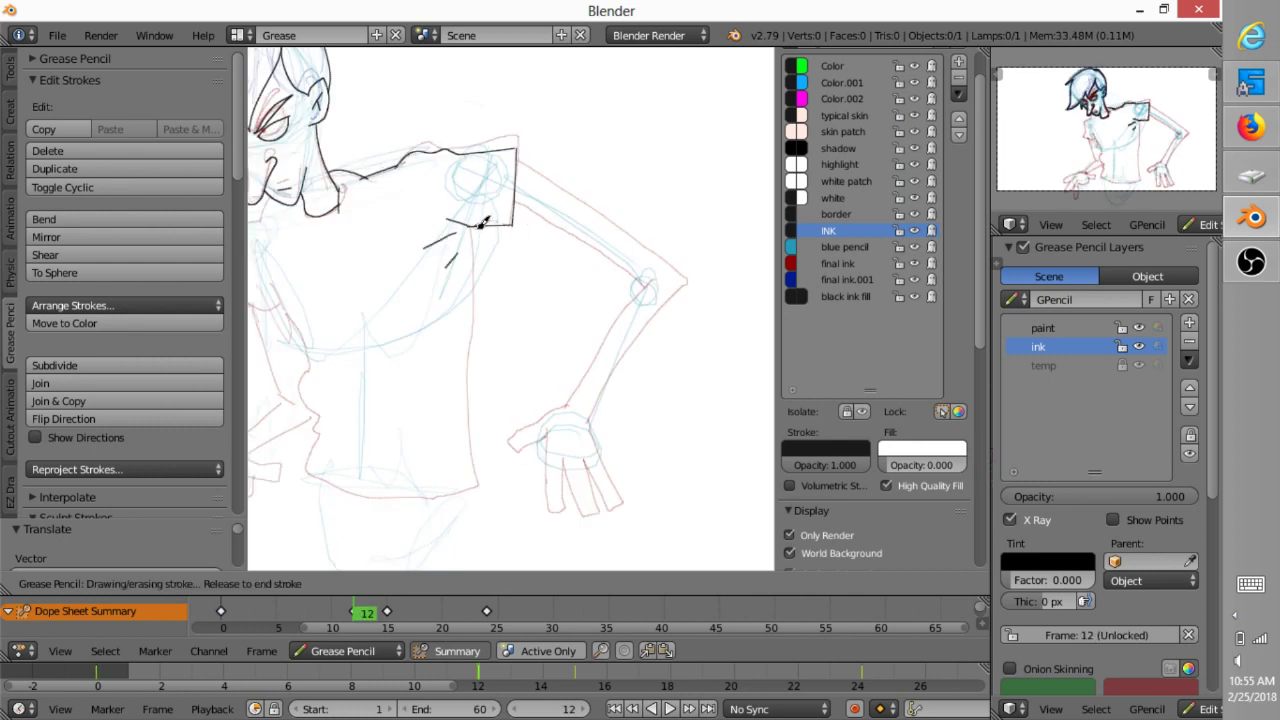
mouse_move(478, 228)
mouse_down()
mouse_move(473, 486)
mouse_move(306, 466)
mouse_up()
drag(305, 466, 322, 431)
drag(286, 290, 277, 289)
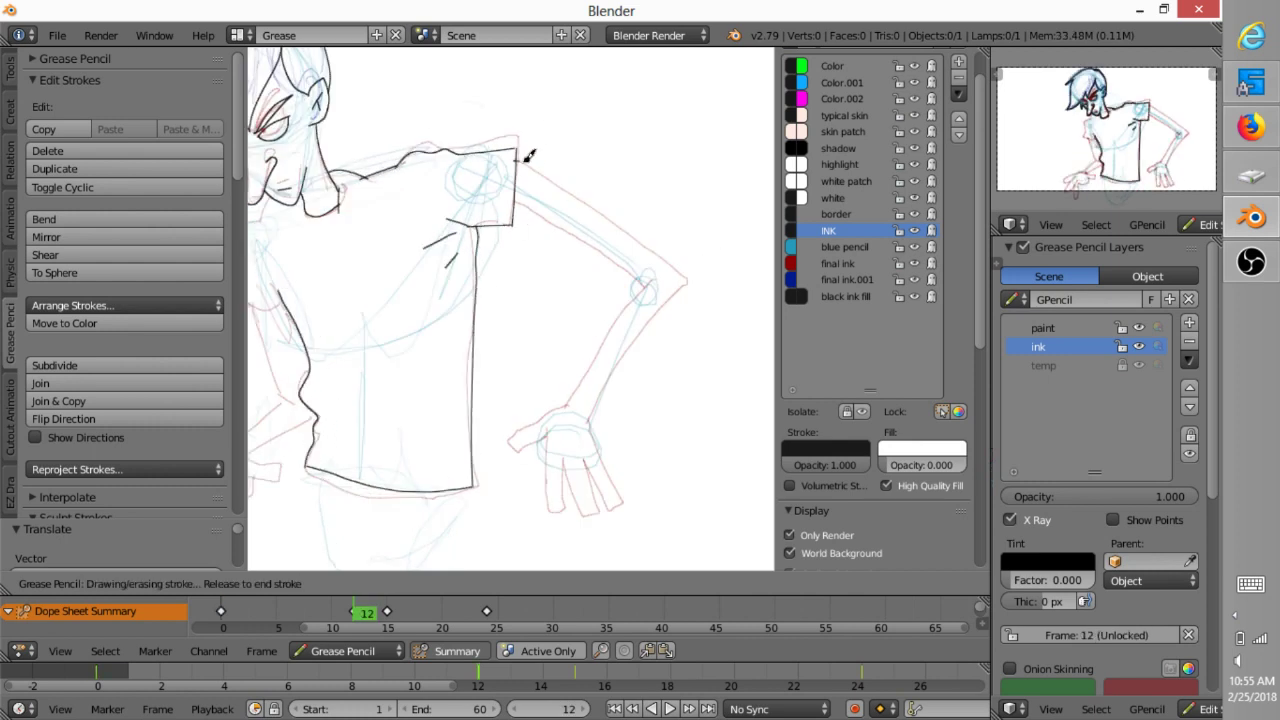
- Ink the bent rear arm and its spread-fingered hand on frame 12
drag(588, 418, 587, 420)
mouse_move(566, 406)
mouse_down()
mouse_move(652, 282)
mouse_move(512, 198)
mouse_move(525, 428)
mouse_move(548, 433)
mouse_move(560, 494)
mouse_move(560, 459)
mouse_up()
mouse_move(561, 457)
mouse_down()
mouse_move(583, 514)
mouse_move(591, 414)
mouse_up()
- Ink the front sleeve, forearm and spread hand on frame 12, then end the drawing session
shift+middle_drag(482, 388, 670, 319)
drag(459, 120, 449, 151)
drag(449, 152, 431, 237)
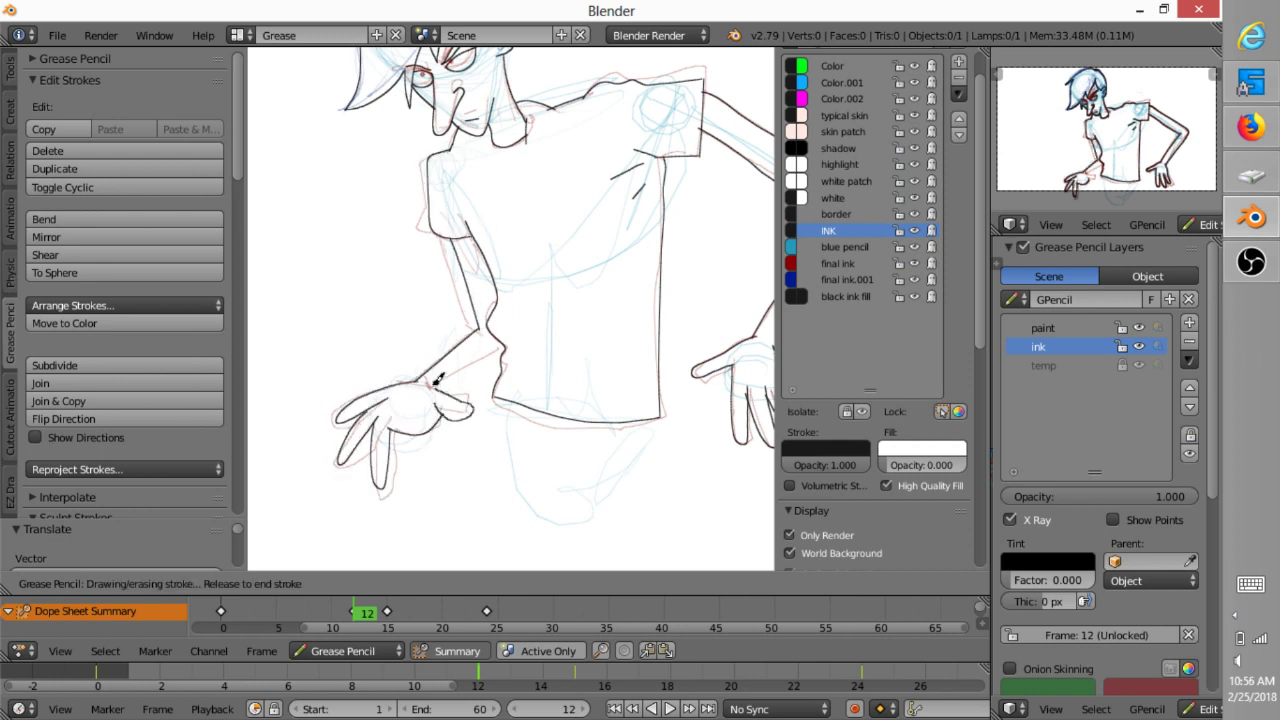
key(Escape)
- Move the palm stroke of the front hand with proportional editing to refine its curve on frame 12
right_click(430, 432)
key(g)
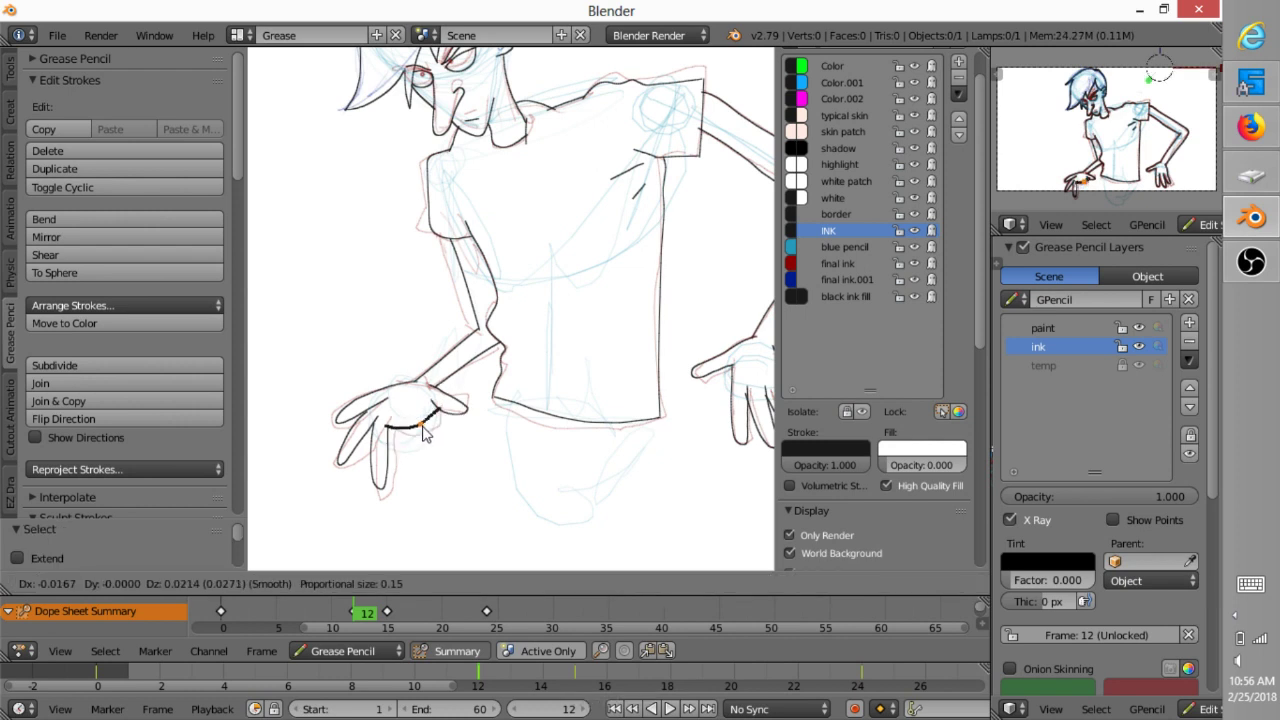
click(429, 424)
- On frame 15, ink the shoulders, the torso outline with its hem, the rear sleeve opening and the shirt folds
shift+middle_drag(609, 223, 566, 315)
scroll(566, 315, down, 1)
key(Up)
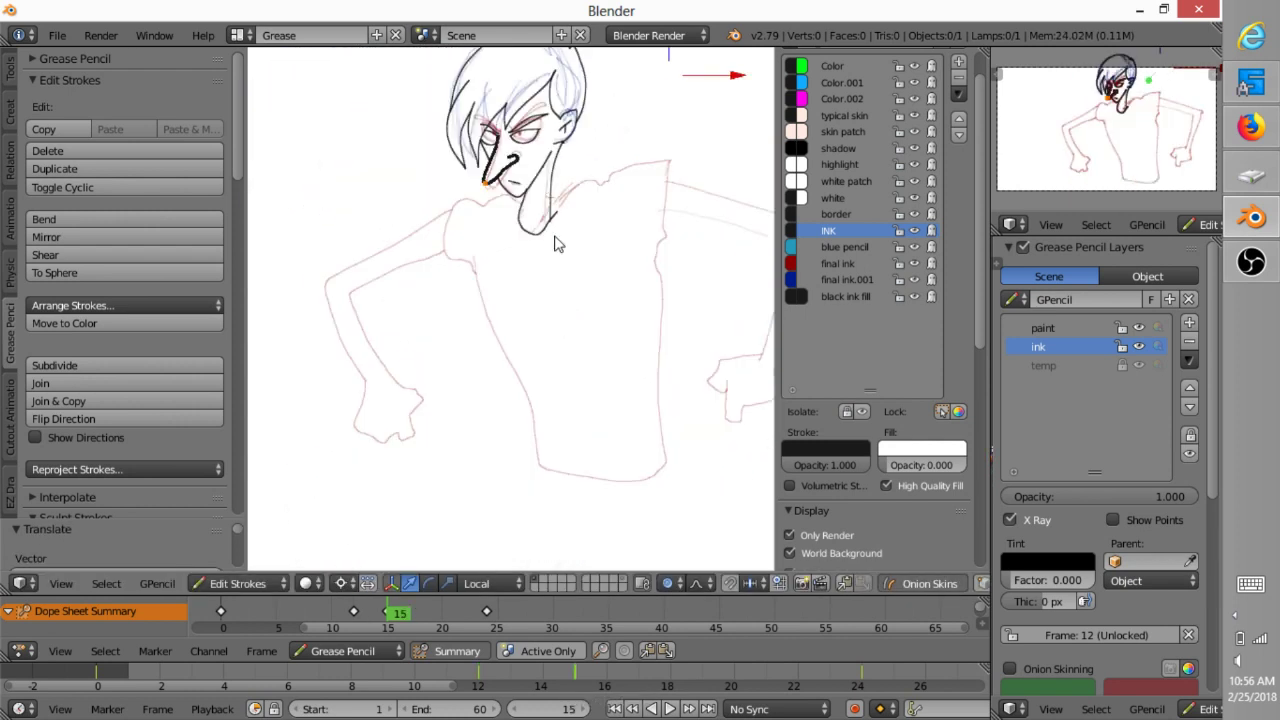
drag(512, 196, 491, 199)
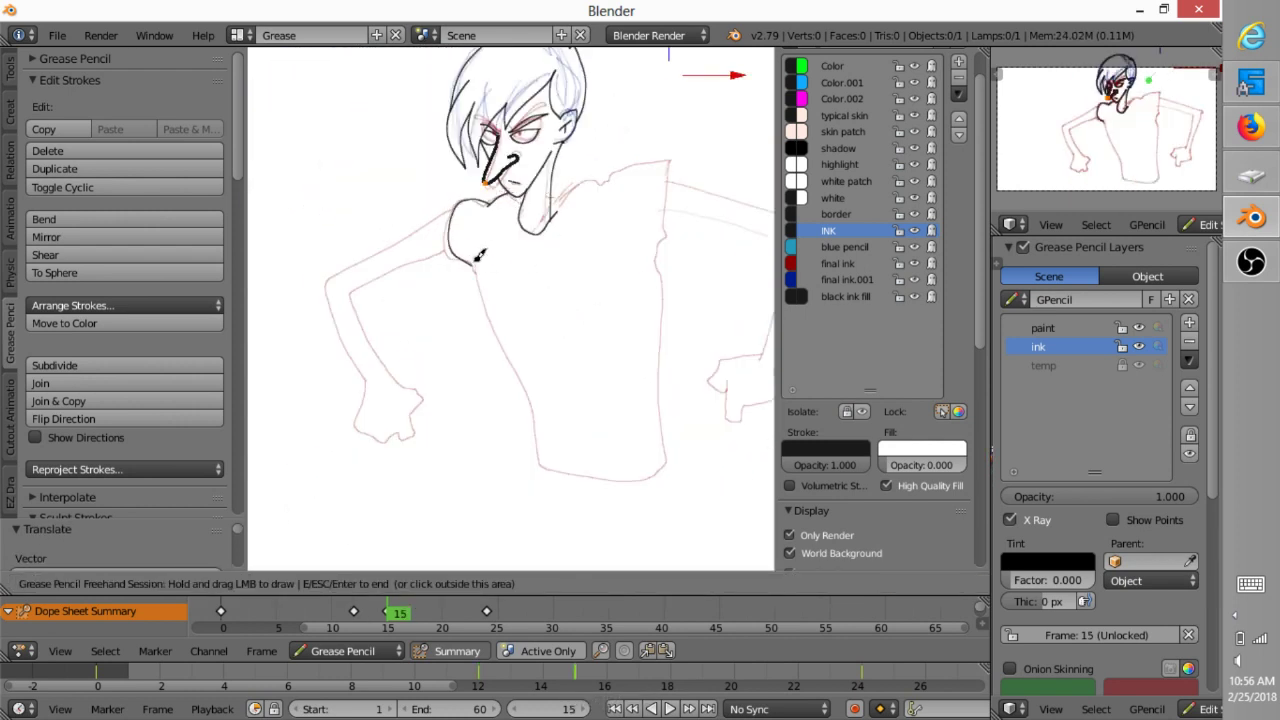
mouse_move(607, 479)
mouse_down()
mouse_move(667, 229)
mouse_move(700, 207)
mouse_up()
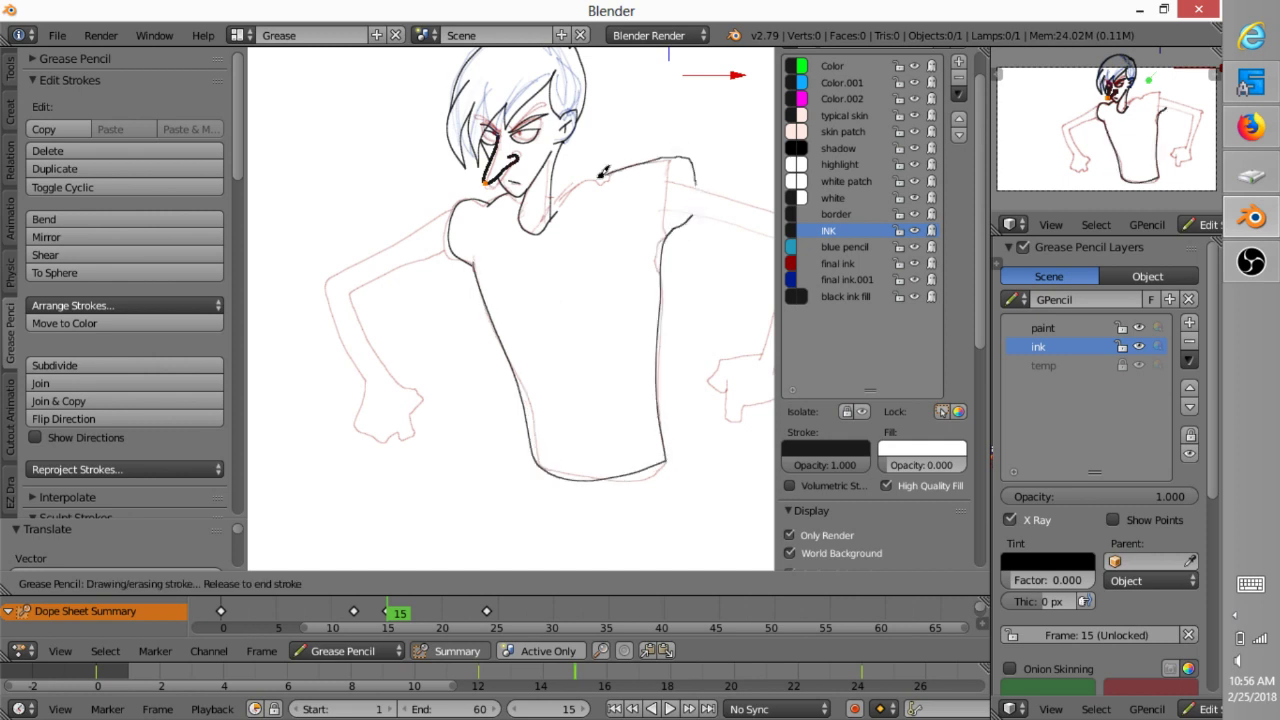
drag(603, 175, 578, 180)
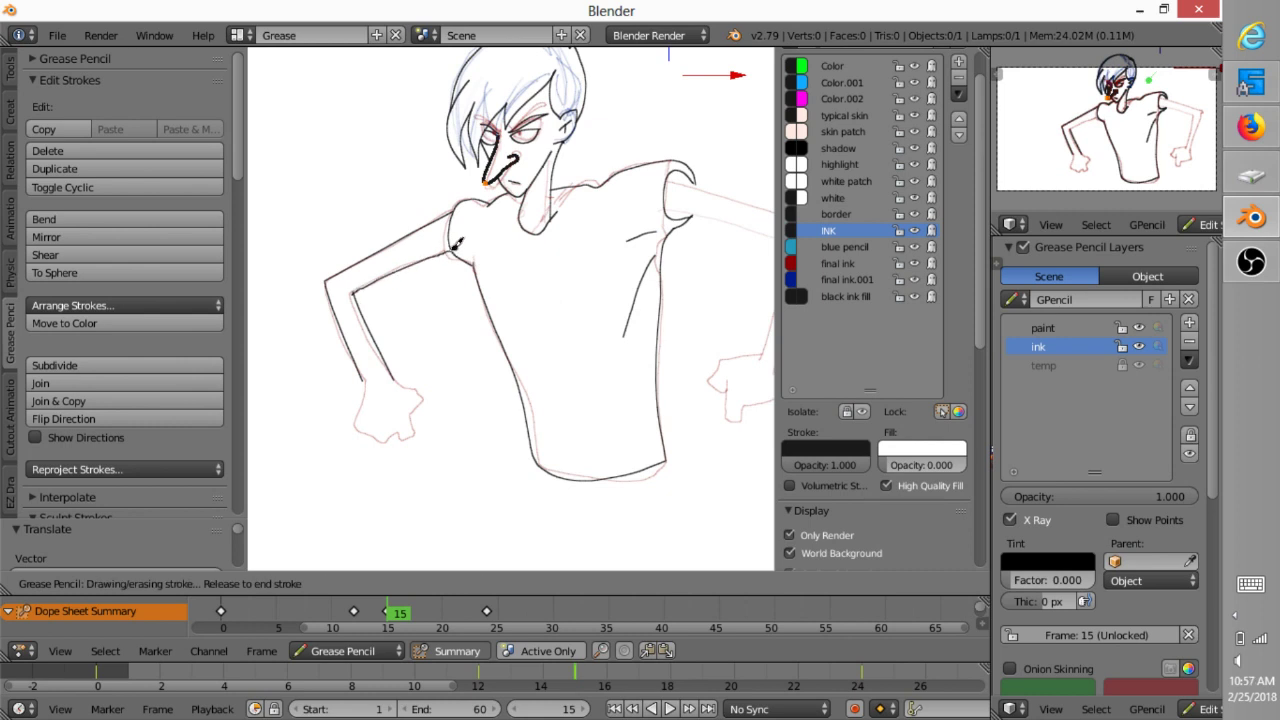
- Ink the front fist and the complete rear arm with its hand on frame 15
mouse_move(400, 380)
mouse_down()
mouse_move(429, 391)
mouse_move(406, 441)
mouse_move(357, 411)
mouse_up()
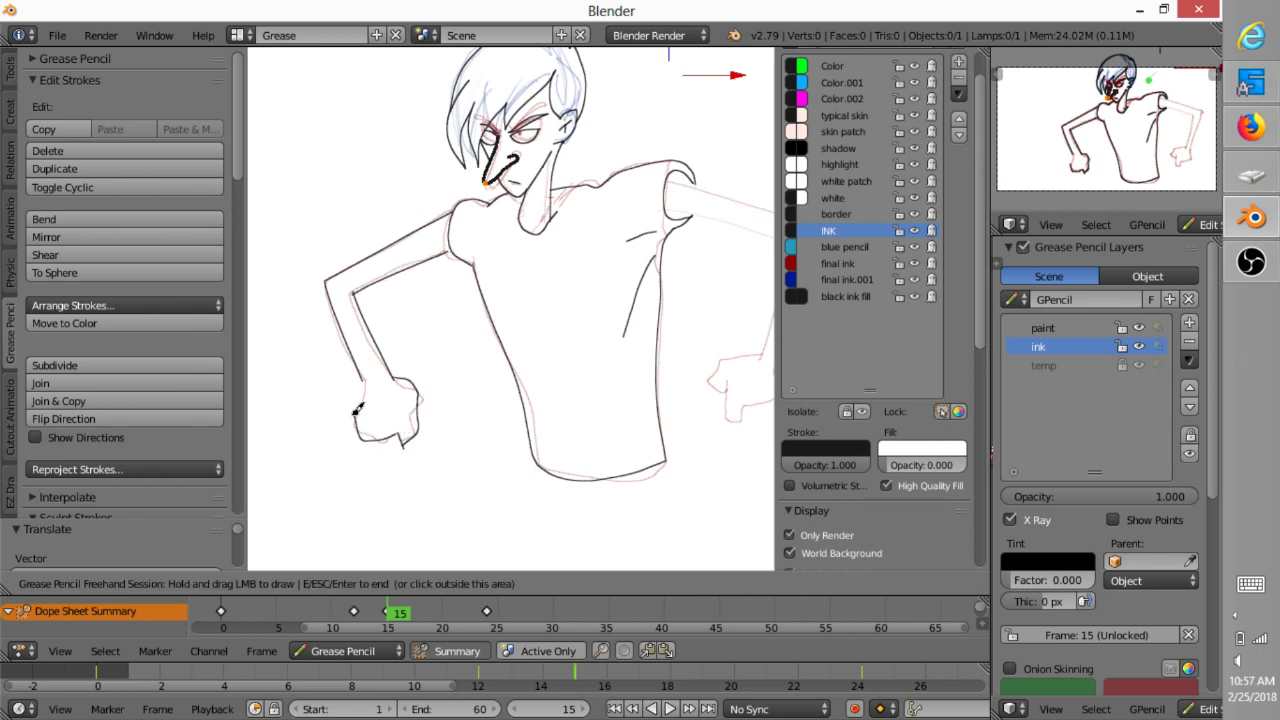
shift+middle_drag(690, 245, 508, 245)
mouse_move(508, 188)
mouse_down()
mouse_move(543, 186)
mouse_move(620, 315)
mouse_up()
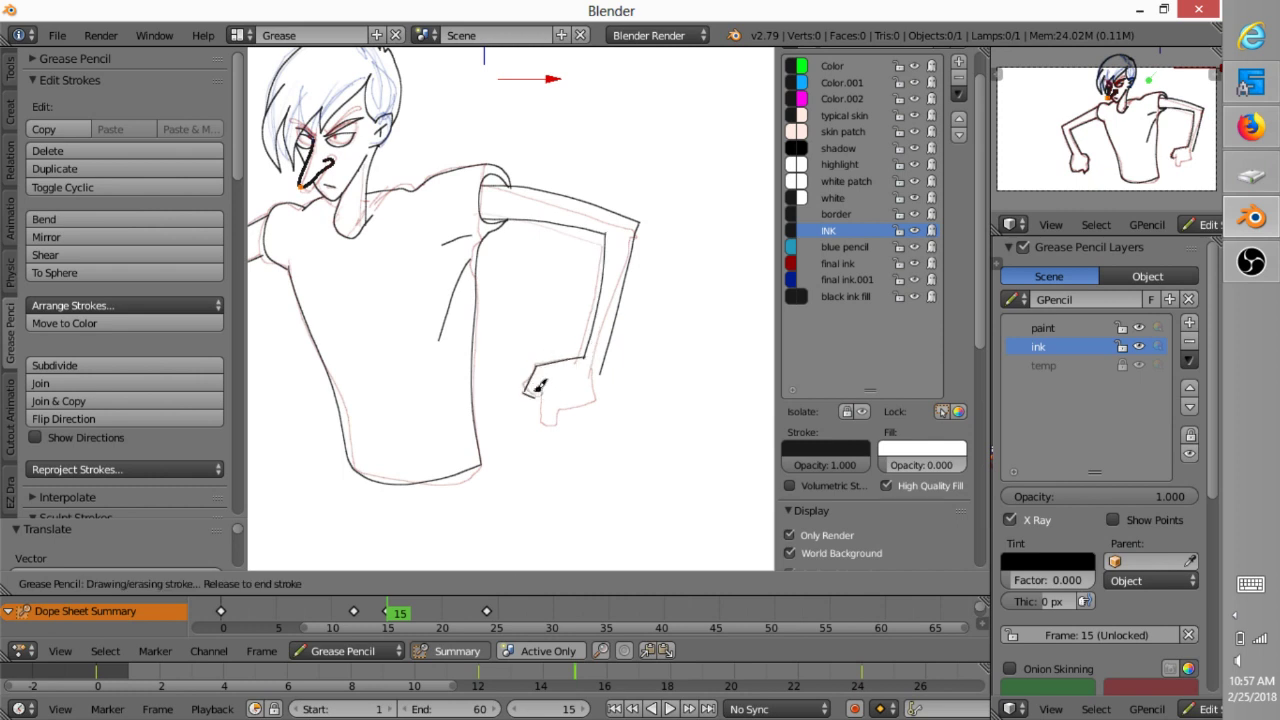
drag(604, 364, 613, 349)
- On frame 24, ink the T-shirt outline and the lowered rear arm with its hand
key(Up)
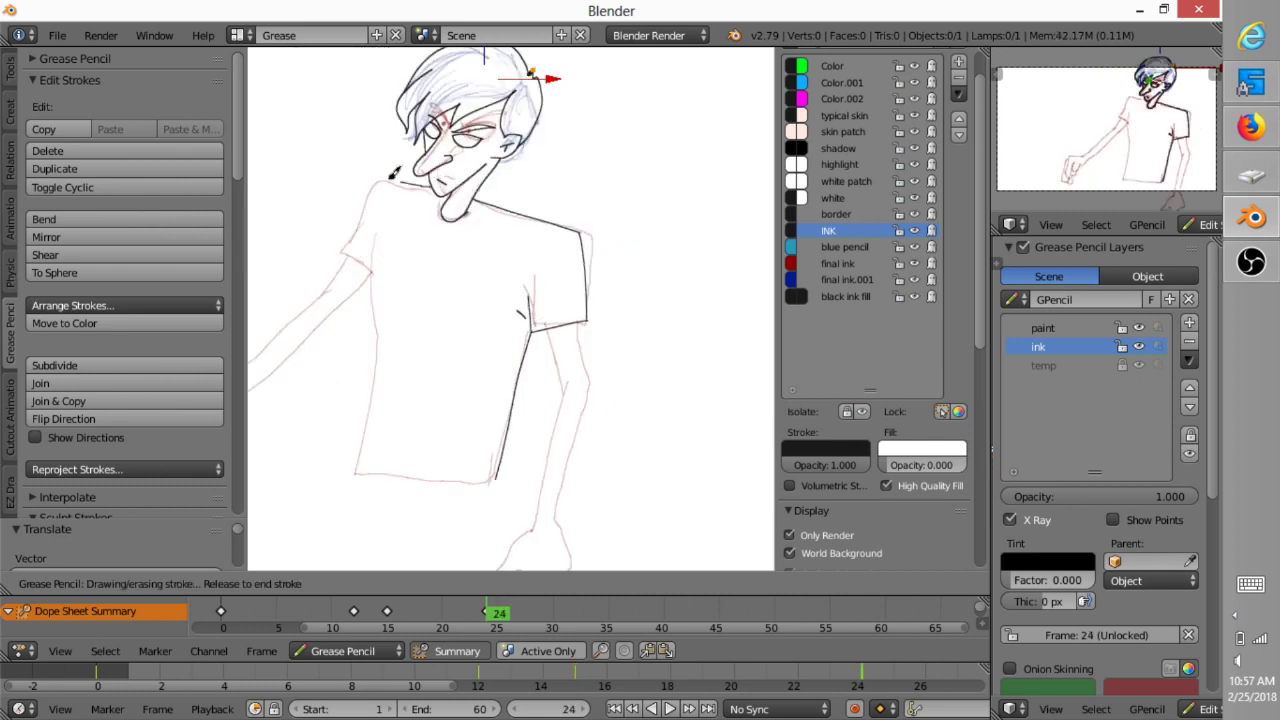
mouse_move(348, 248)
mouse_down()
mouse_move(384, 278)
mouse_move(363, 451)
mouse_move(495, 481)
mouse_up()
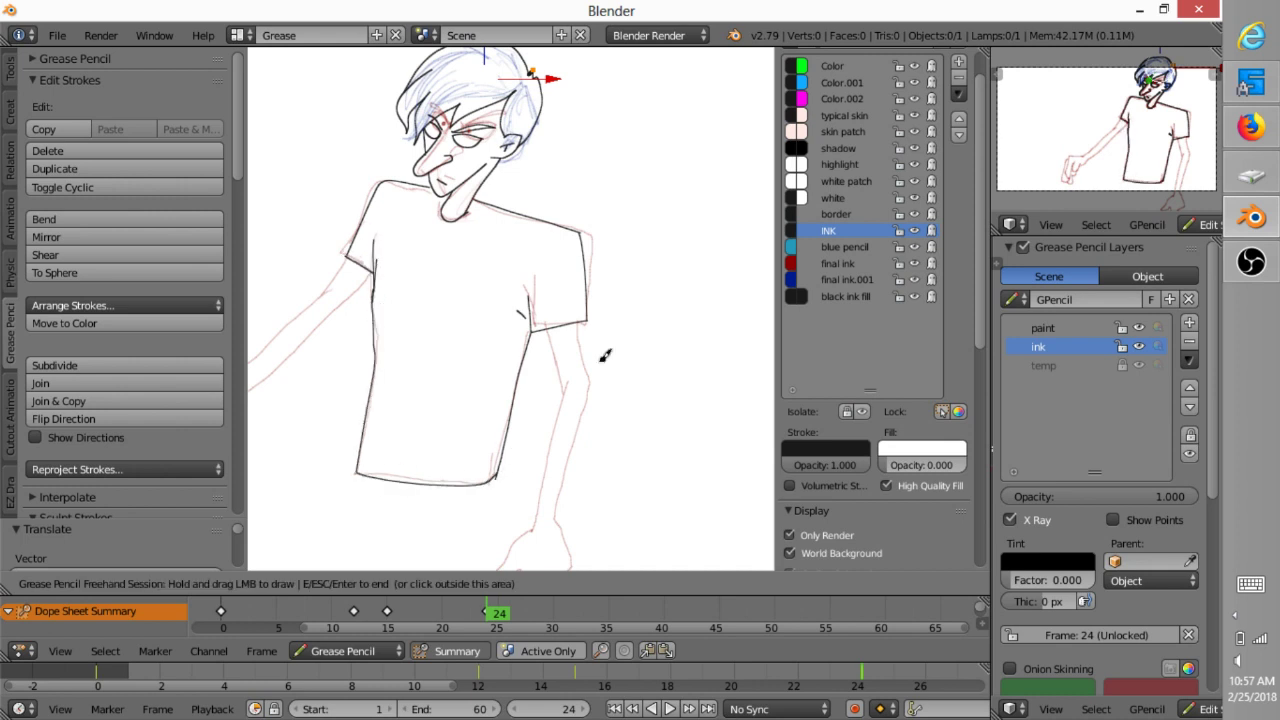
drag(563, 389, 528, 523)
shift+middle_drag(601, 439, 622, 282)
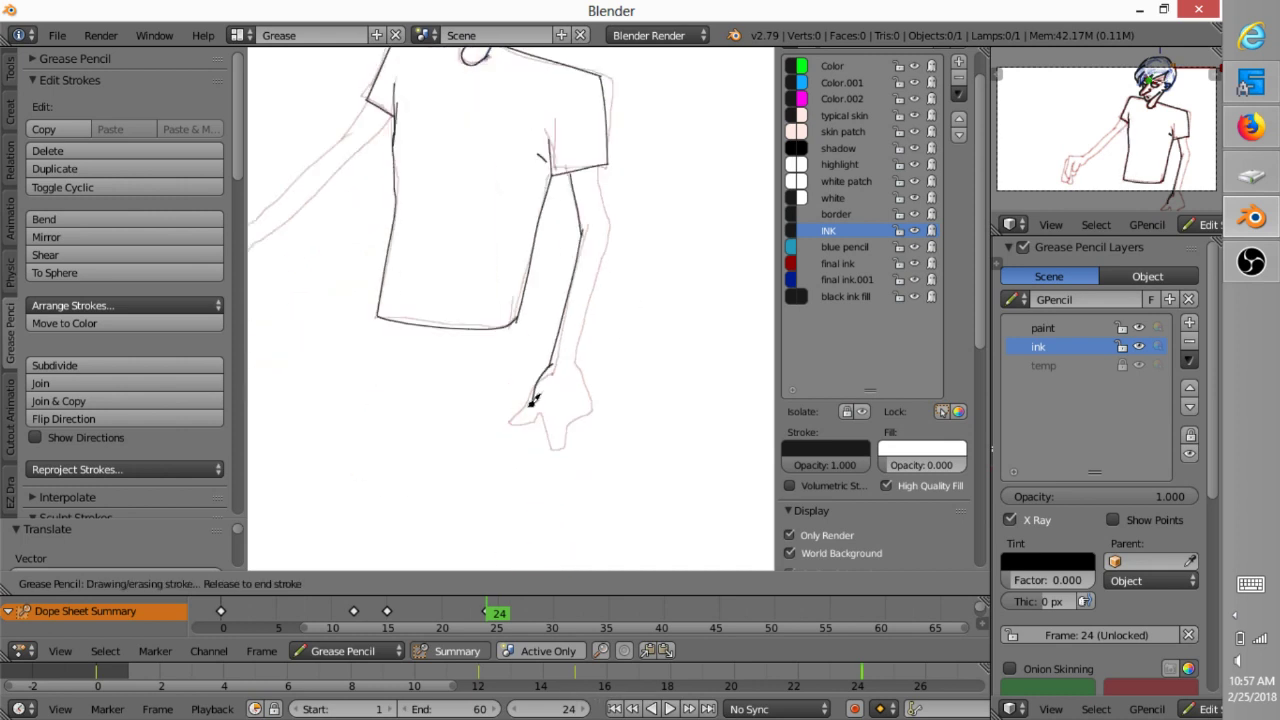
drag(535, 399, 572, 437)
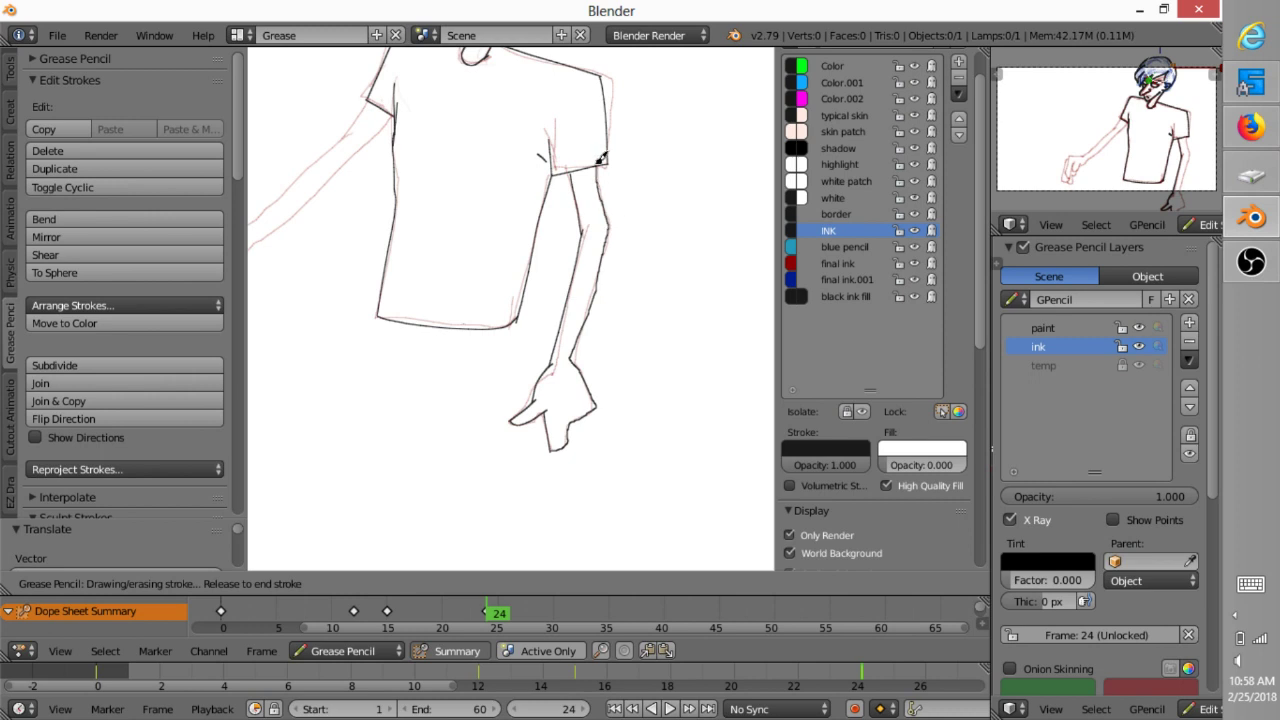
- Ink the reaching front arm and its hand with fingers on frame 24, then end the drawing session
shift+middle_drag(457, 378, 642, 370)
mouse_move(554, 104)
mouse_down()
mouse_move(368, 280)
mouse_move(360, 263)
mouse_move(366, 286)
mouse_move(406, 263)
mouse_up()
mouse_move(406, 248)
mouse_down()
mouse_move(402, 259)
mouse_move(588, 94)
mouse_up()
shift+middle_drag(637, 168, 563, 291)
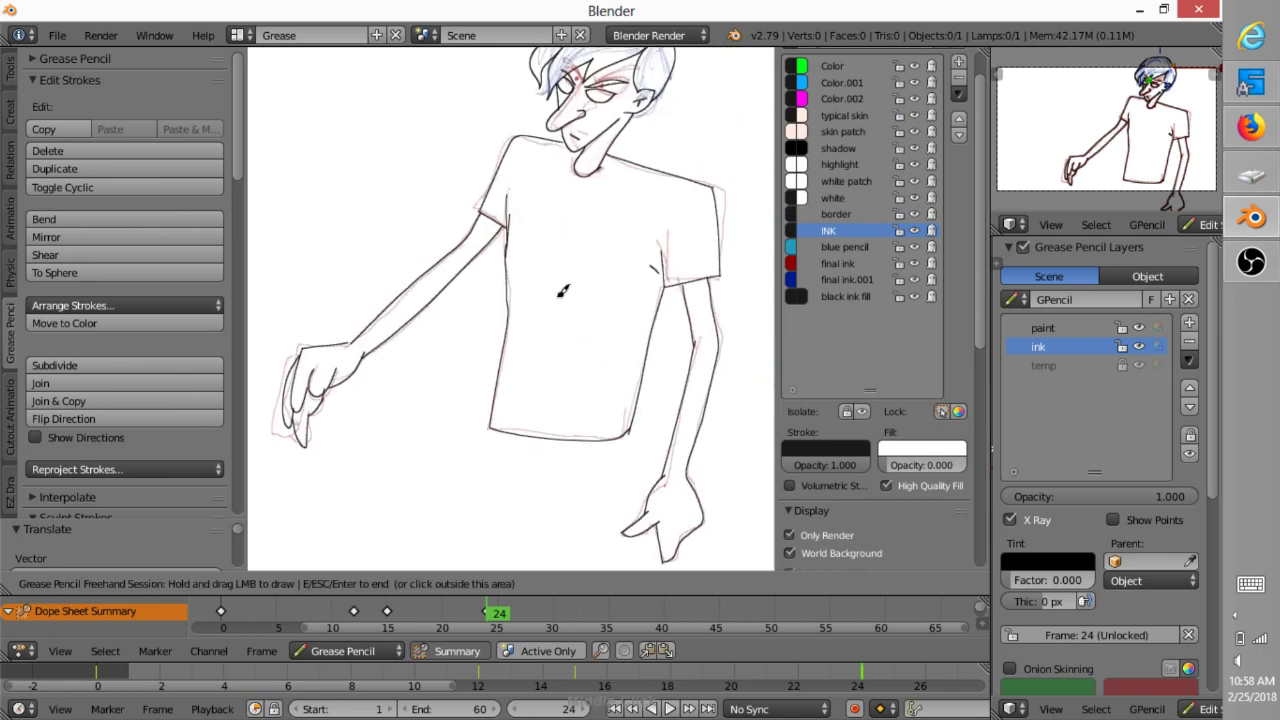
scroll(563, 290, down, 2)
key(Escape)
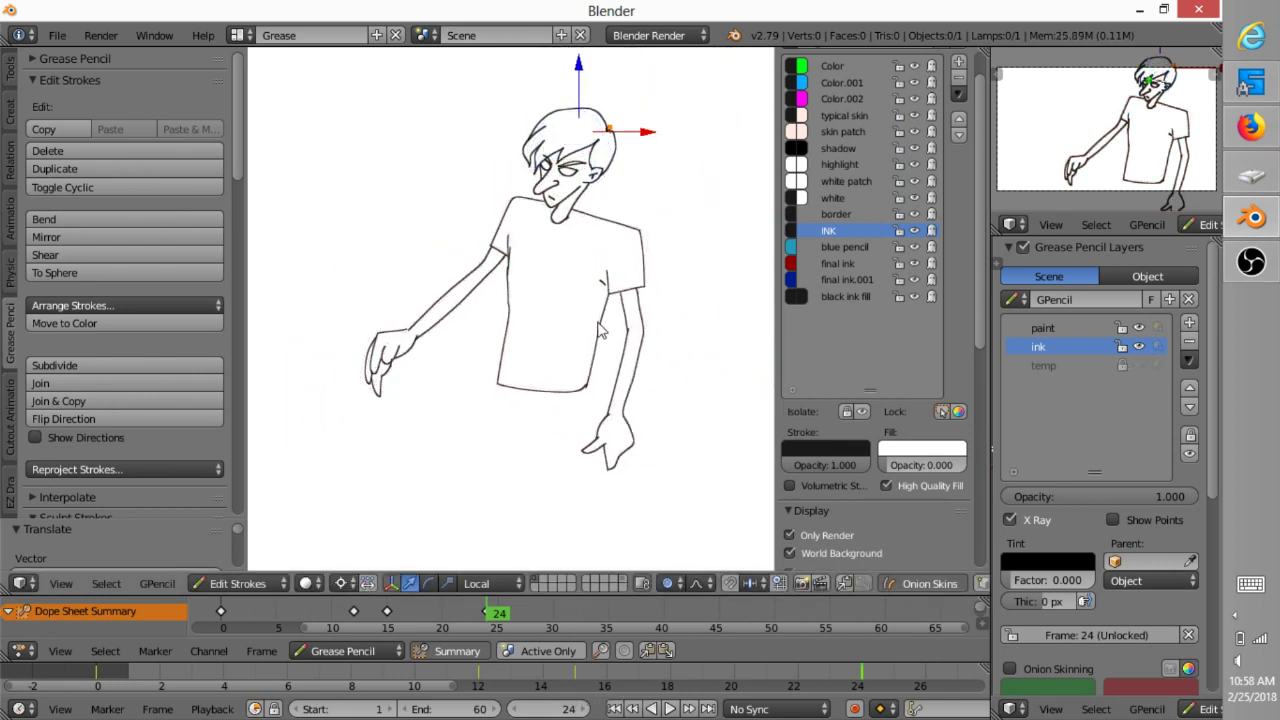
- Draw two short waist lines below the shirt hem on each of frames 24, 15, 12 and 0
key(d)
drag(507, 386, 507, 425)
drag(586, 386, 584, 428)
key(Down)
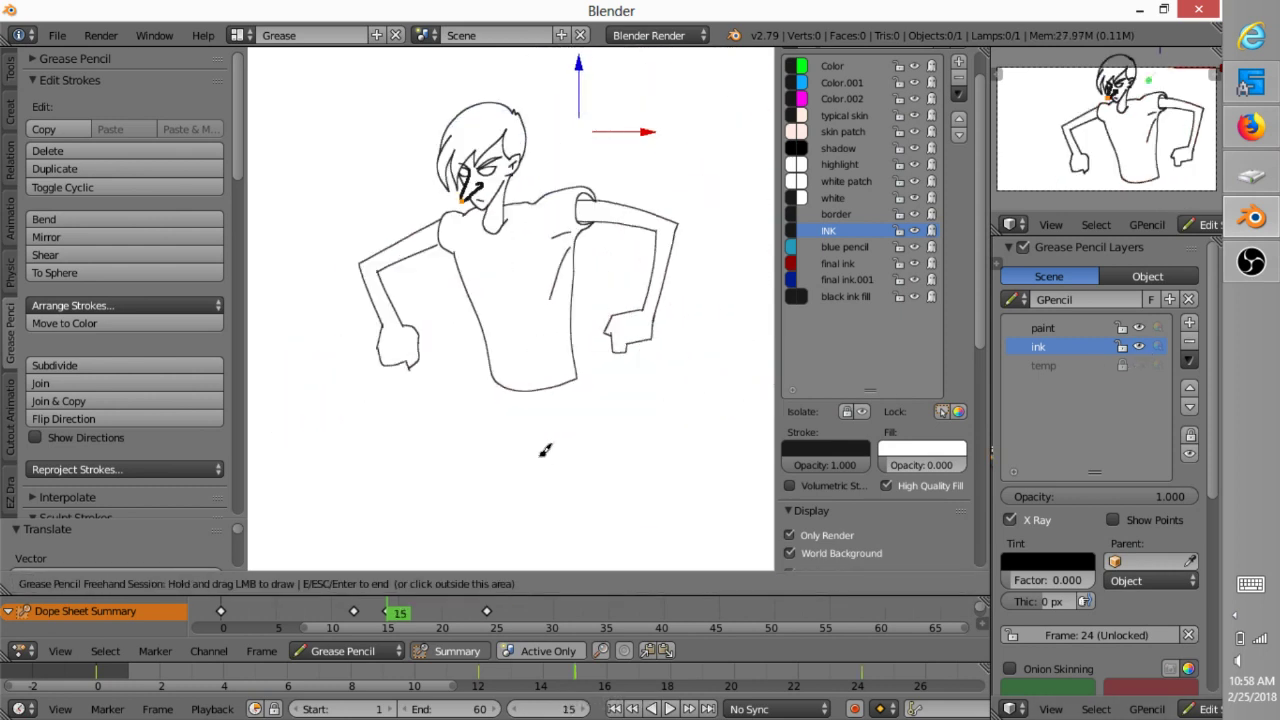
drag(514, 388, 516, 428)
key(Down)
drag(460, 379, 461, 410)
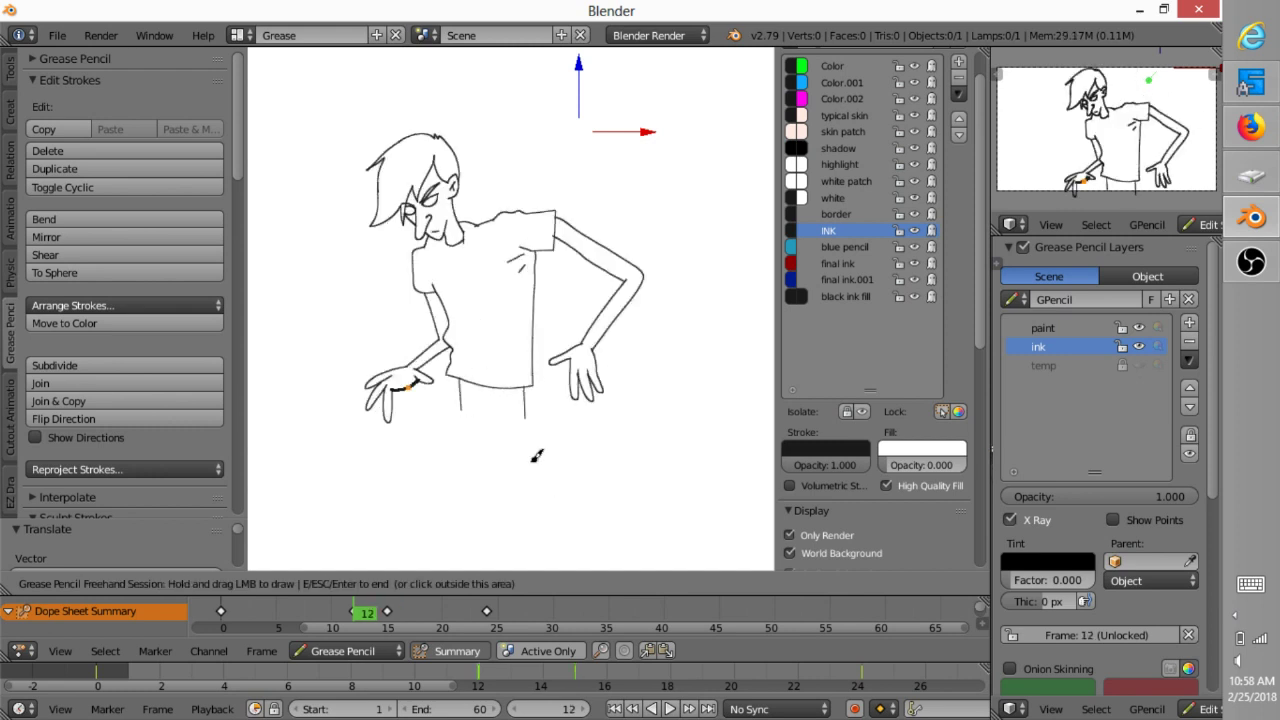
key(Down)
key(Escape)
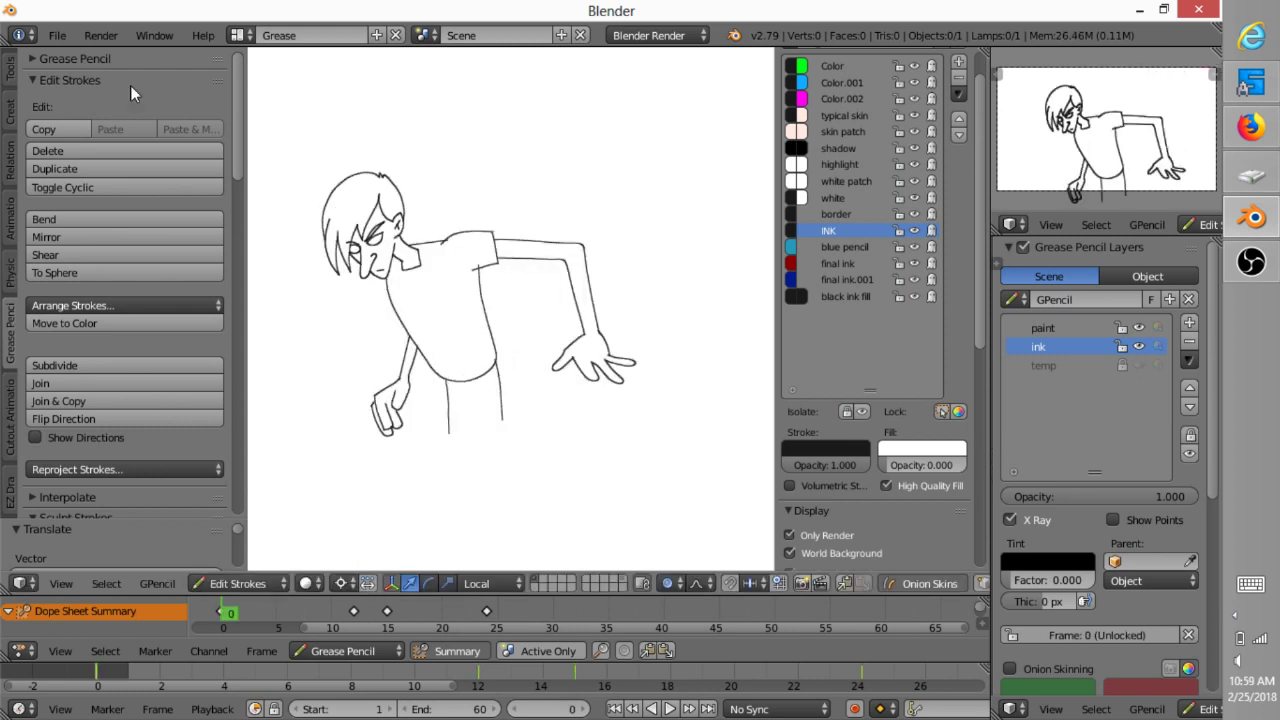
- Save the file as skinny guy lol.blend in X:\blender\ and render the animation
key(ctrl+s)
click(330, 106)
text(skinny guy lol)
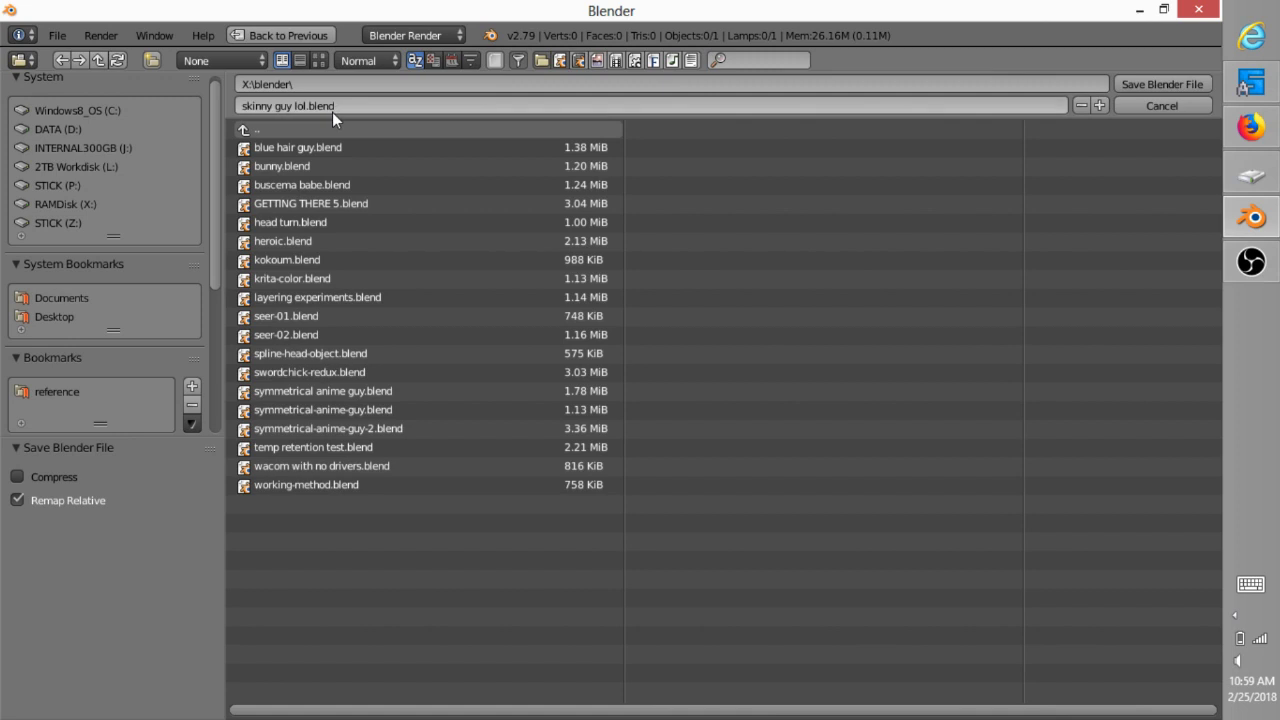
key(Return)
key(ctrl+F12)
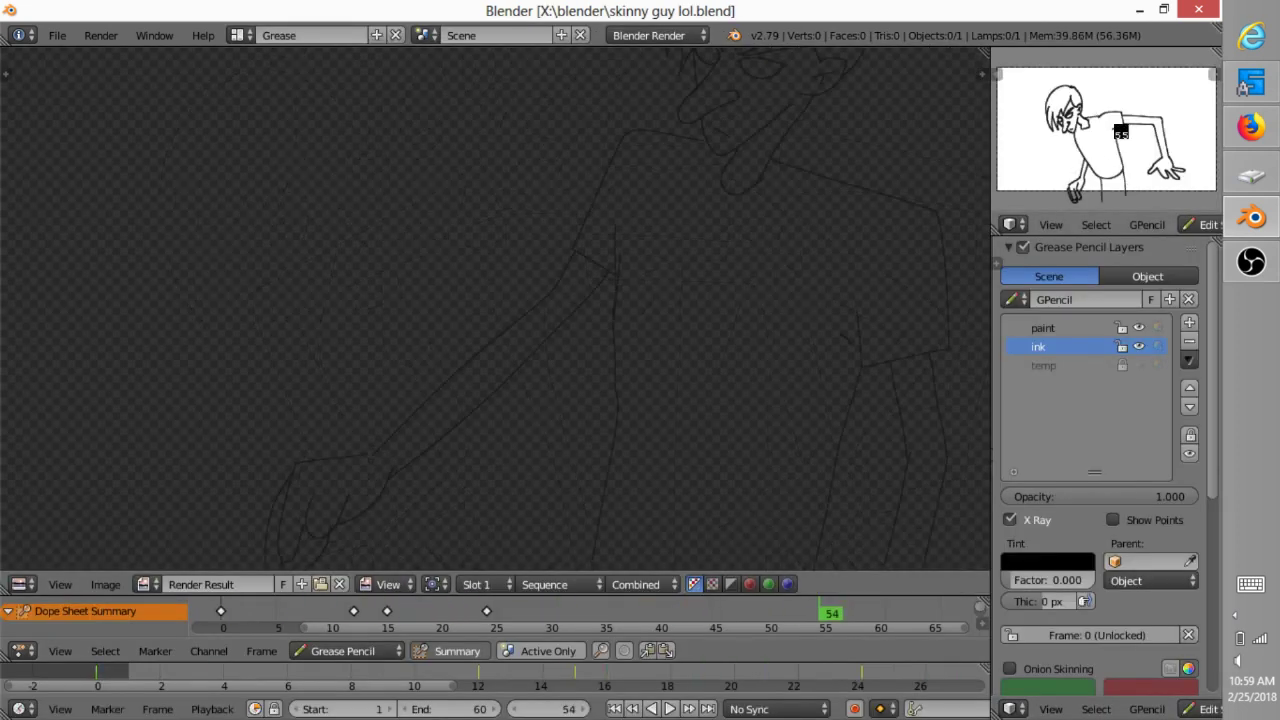
- Switch to Krita and create a new 1280 x 720 document
click(611, 1)
mouse_move(671, 146)
click(866, 270)
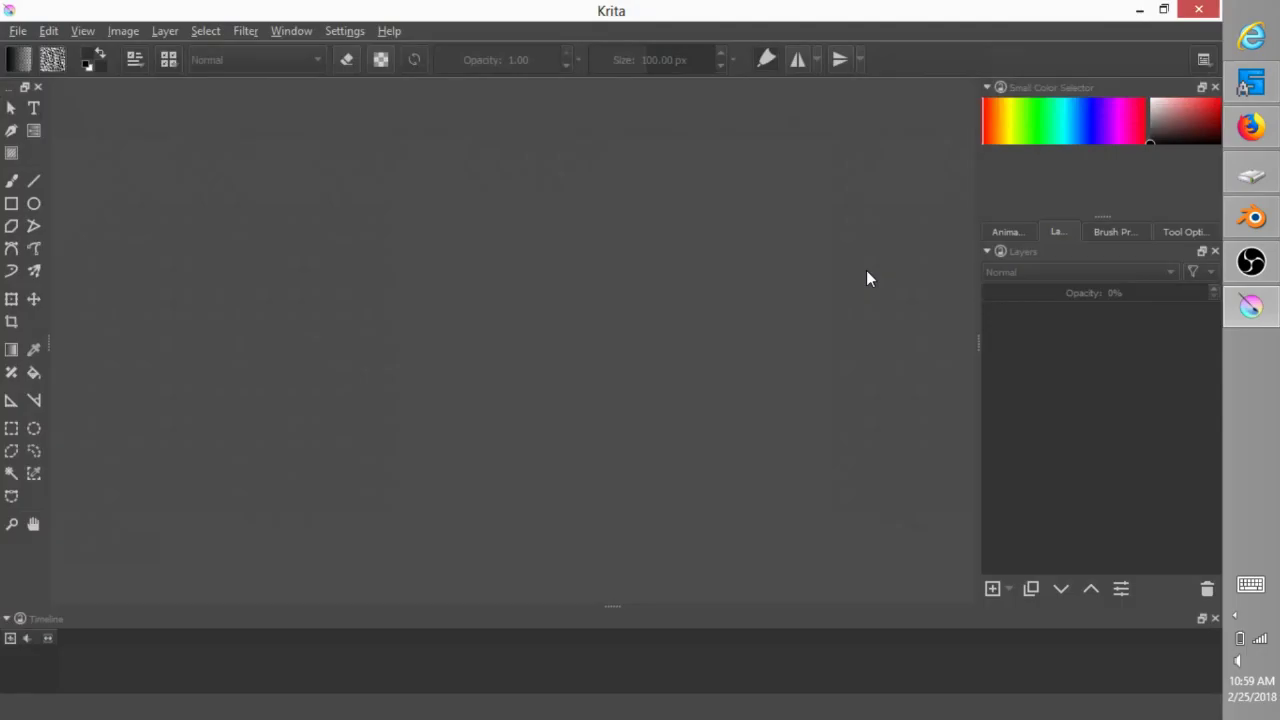
click(24, 33)
click(38, 52)
click(588, 282)
click(550, 303)
click(922, 545)
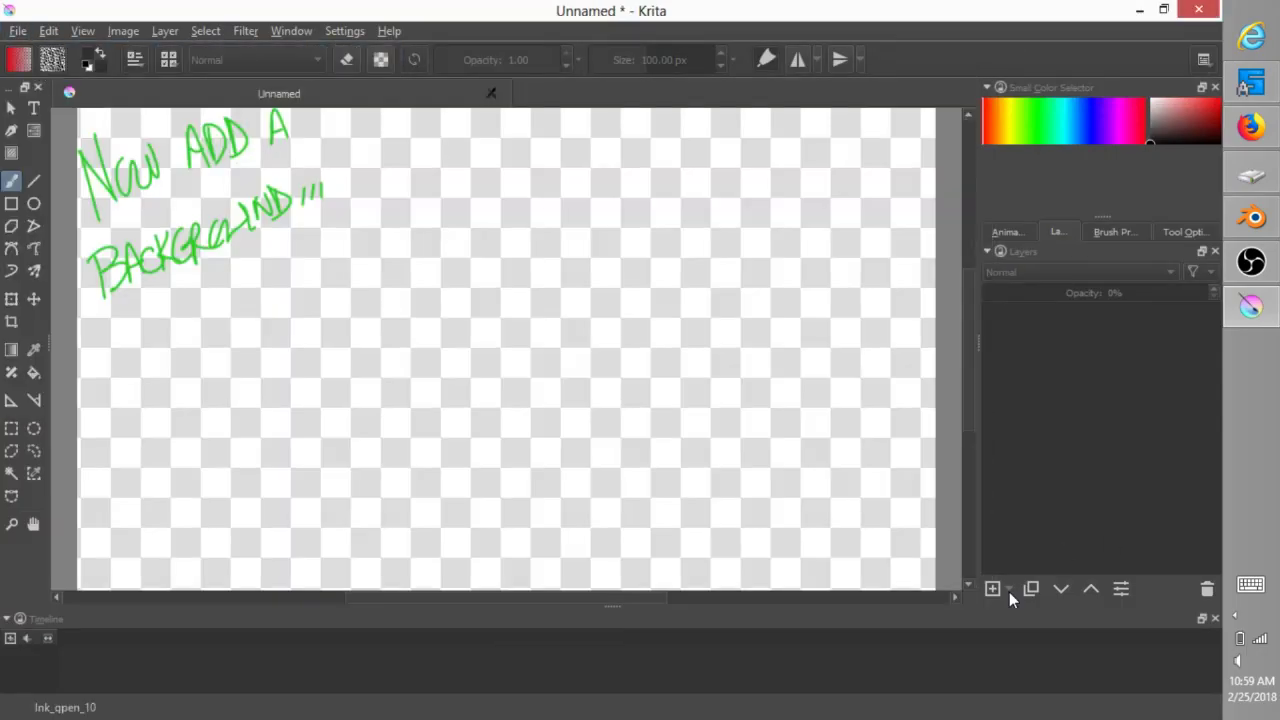
- Import the rendered image sequence from the imgout folder as animation frames, starting at 0 with a step of 1
click(17, 31)
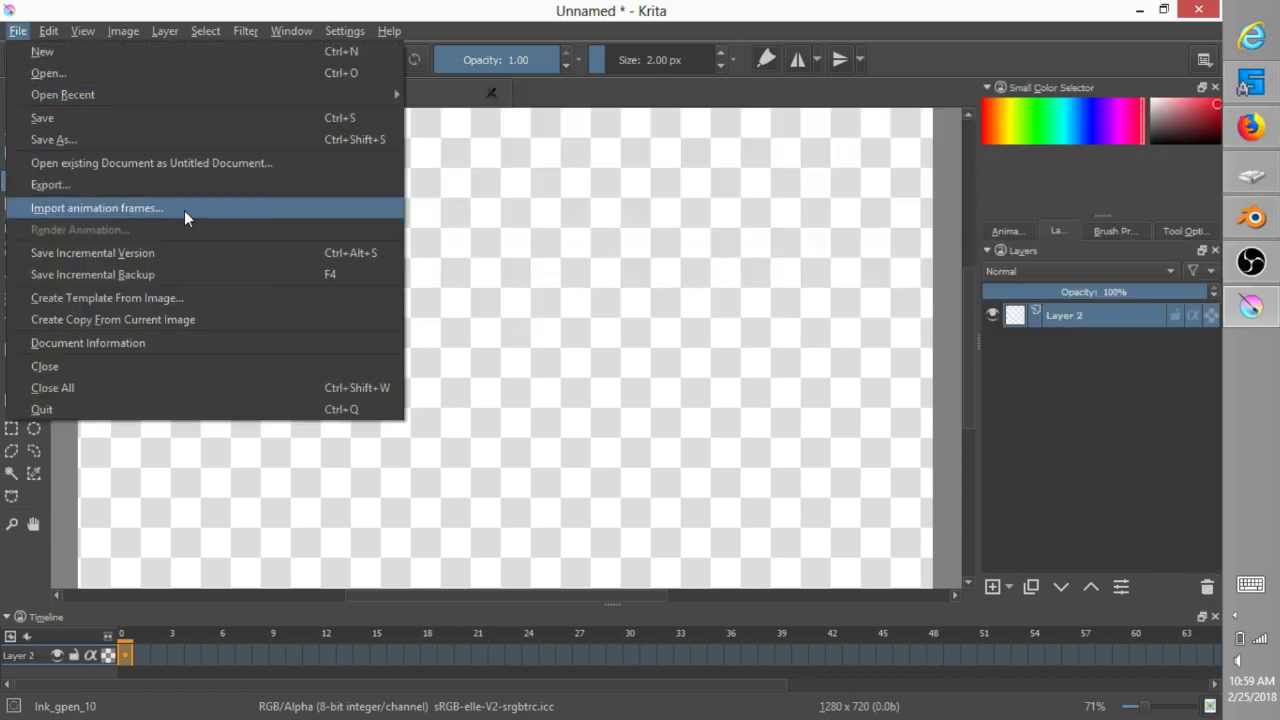
click(184, 210)
click(510, 459)
click(509, 230)
drag(555, 490, 751, 490)
shift+click(653, 342)
key(Return)
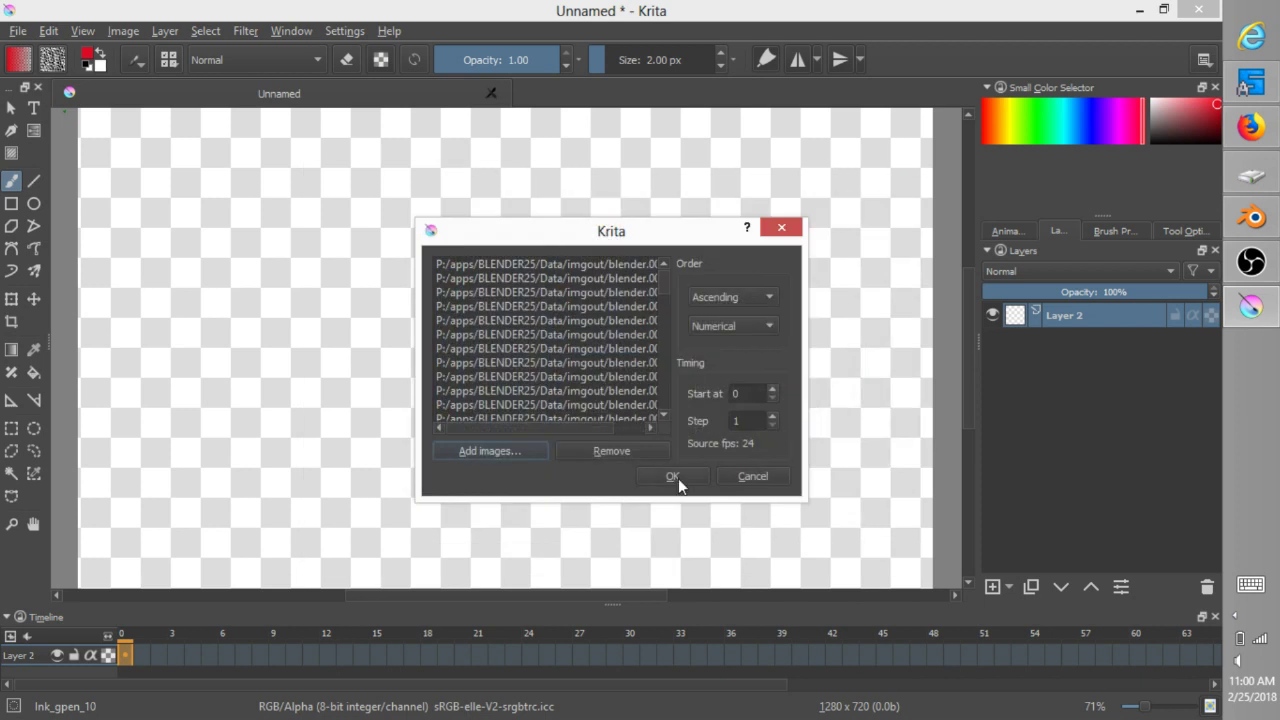
click(676, 477)
- Save the document as the Krita file skinnyguylol
click(18, 31)
click(50, 137)
text(skinnyguylol)
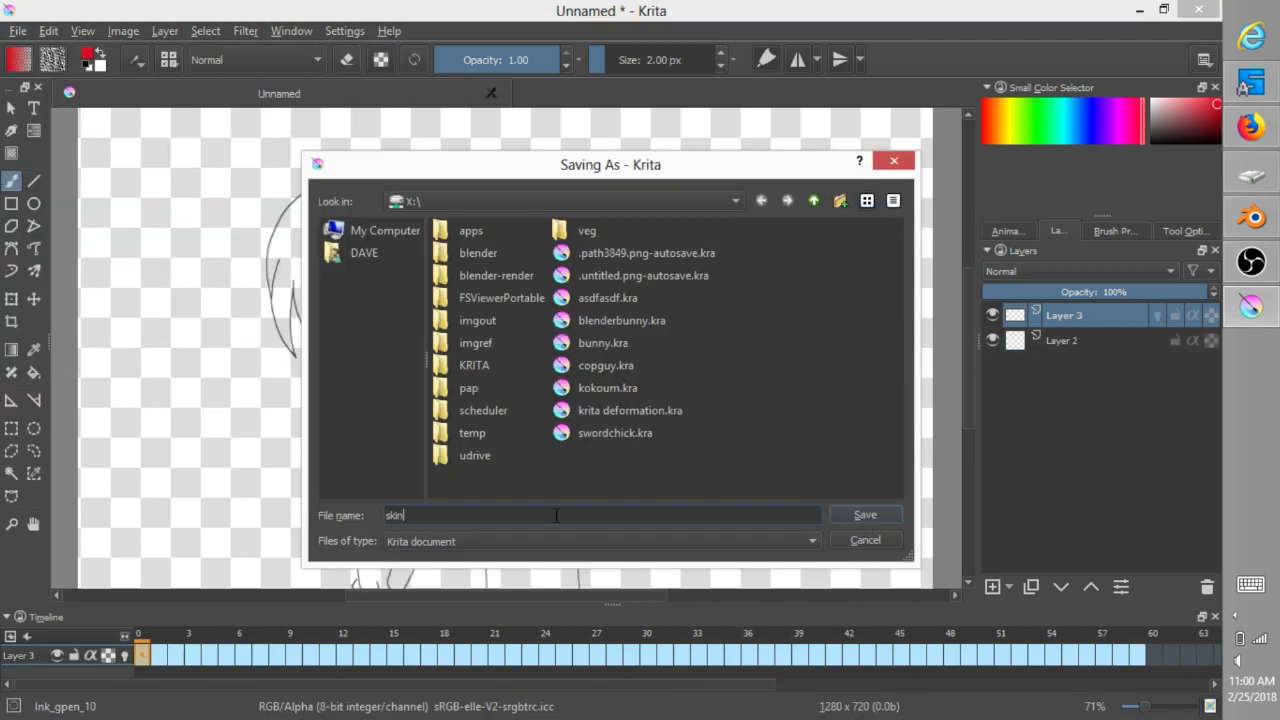
key(Return)
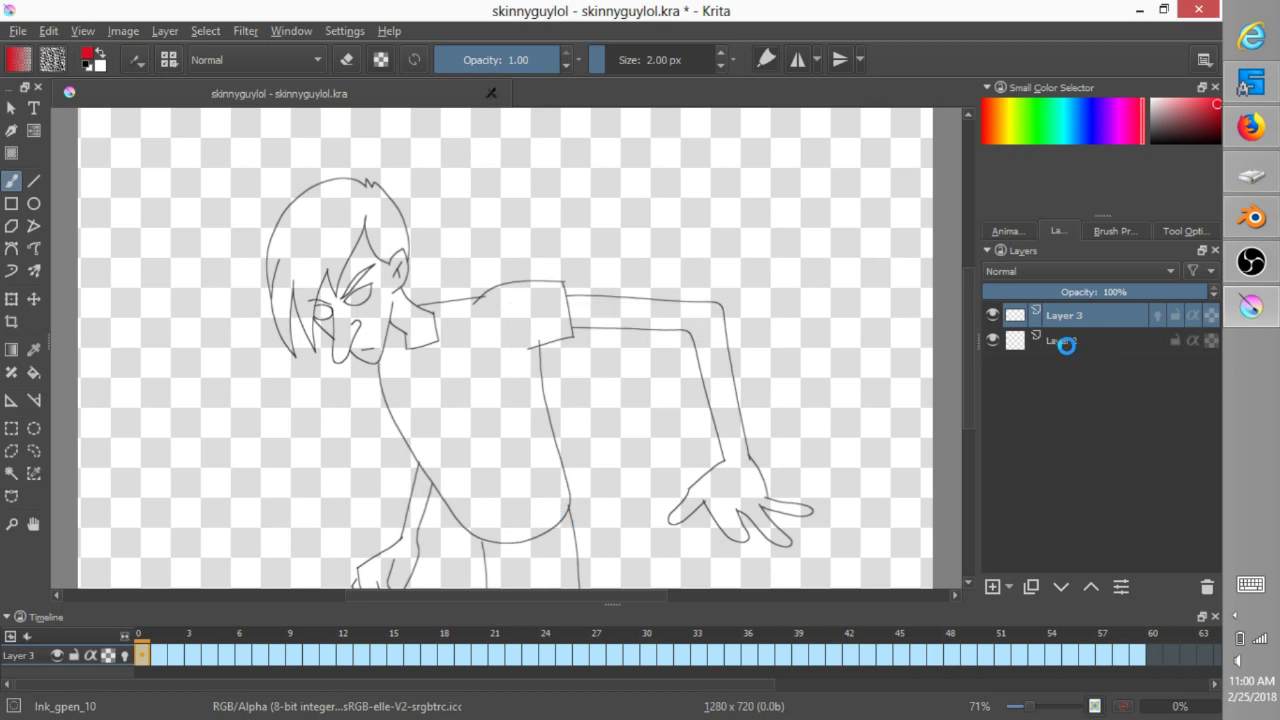
- On Layer 2, fill the shirt on frame 0 with a medium blue
click(1066, 342)
click(1073, 120)
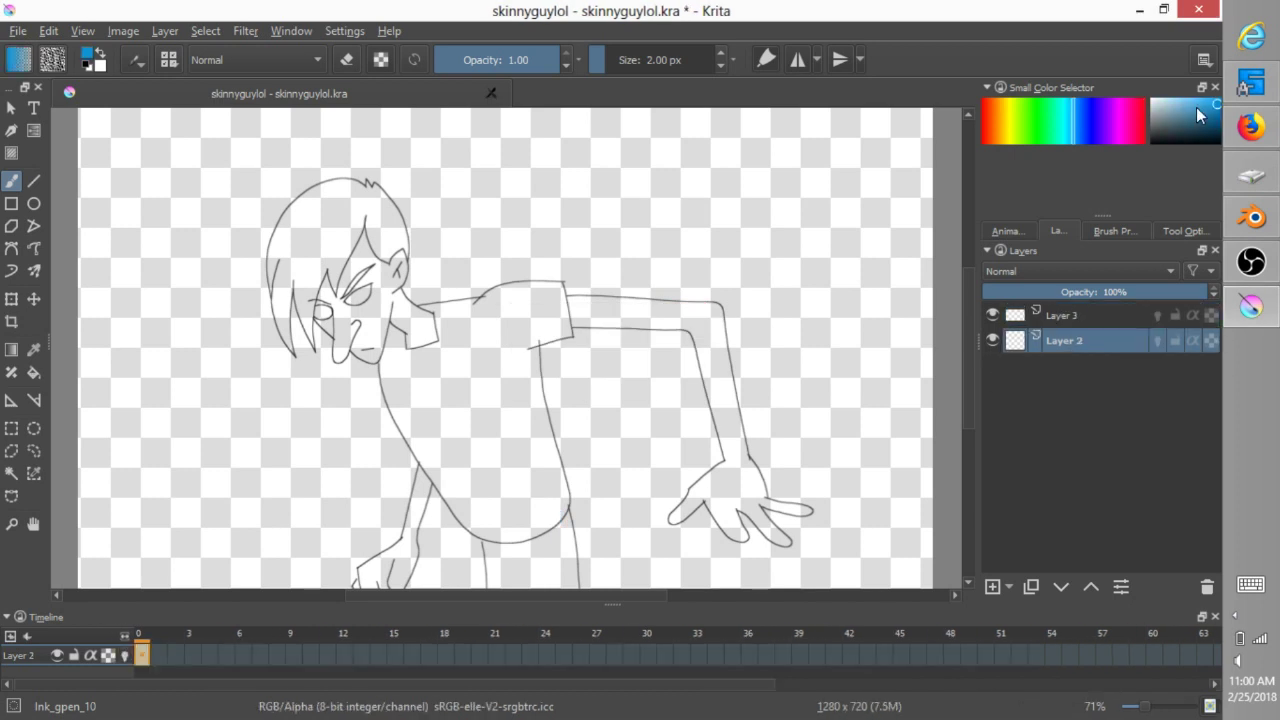
key(f)
click(506, 402)
- On frame 11, close the gaps in the shirt outline with small brush strokes and fill the shirt with the medium blue
key(Right)
key(Right)
key(Right)
key(Right)
key(Right)
key(Right)
key(Right)
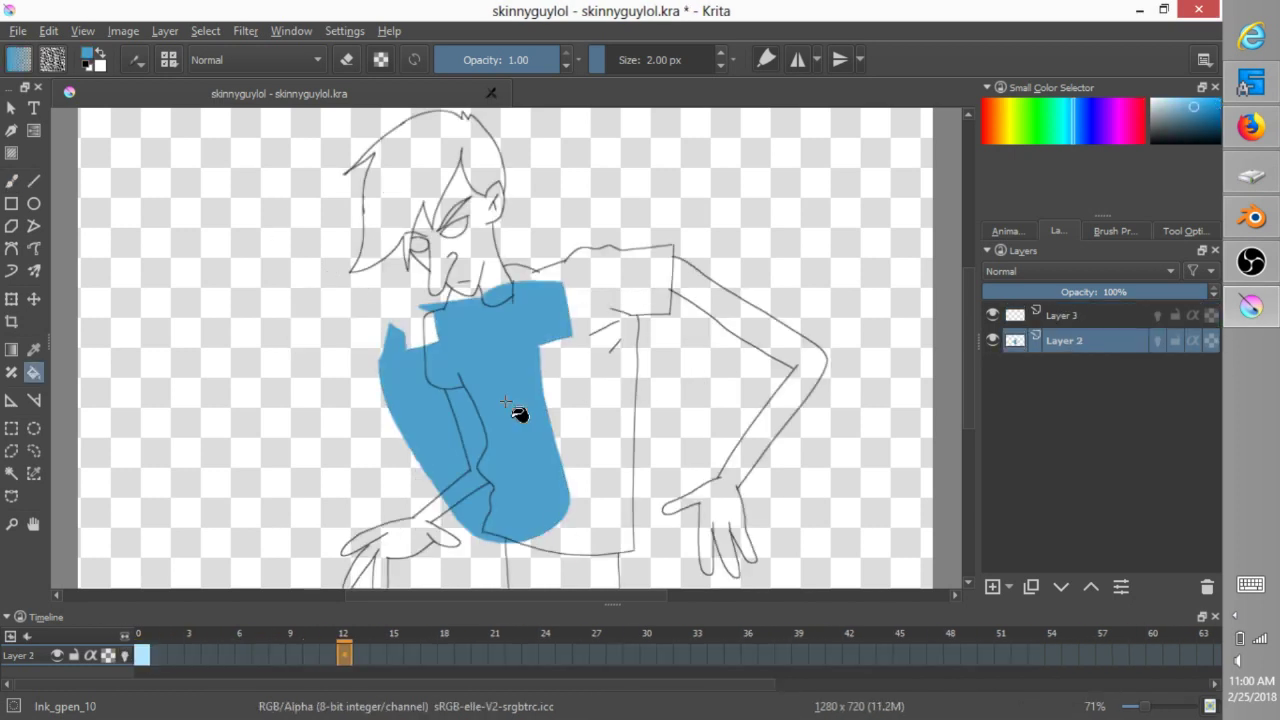
key(ctrl+z)
click(575, 452)
key(ctrl+z)
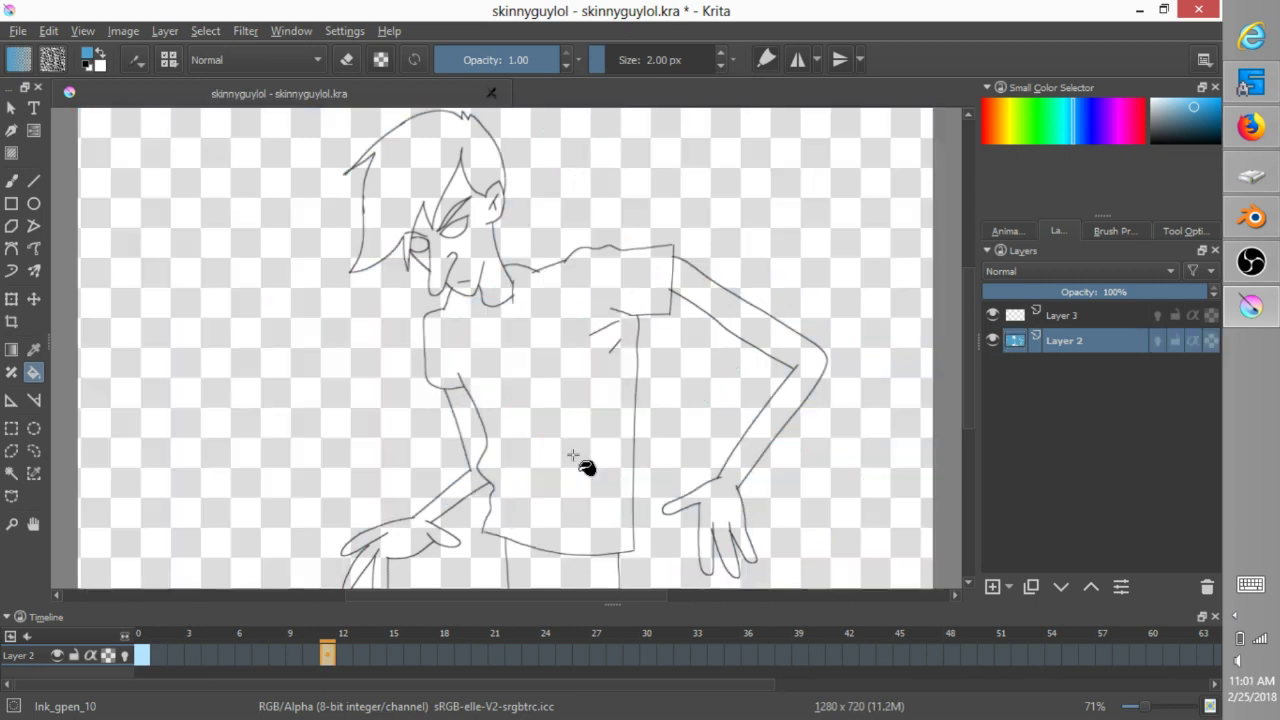
middle_drag(588, 483, 605, 350)
ctrl+middle_drag(605, 350, 720, 294)
key(b)
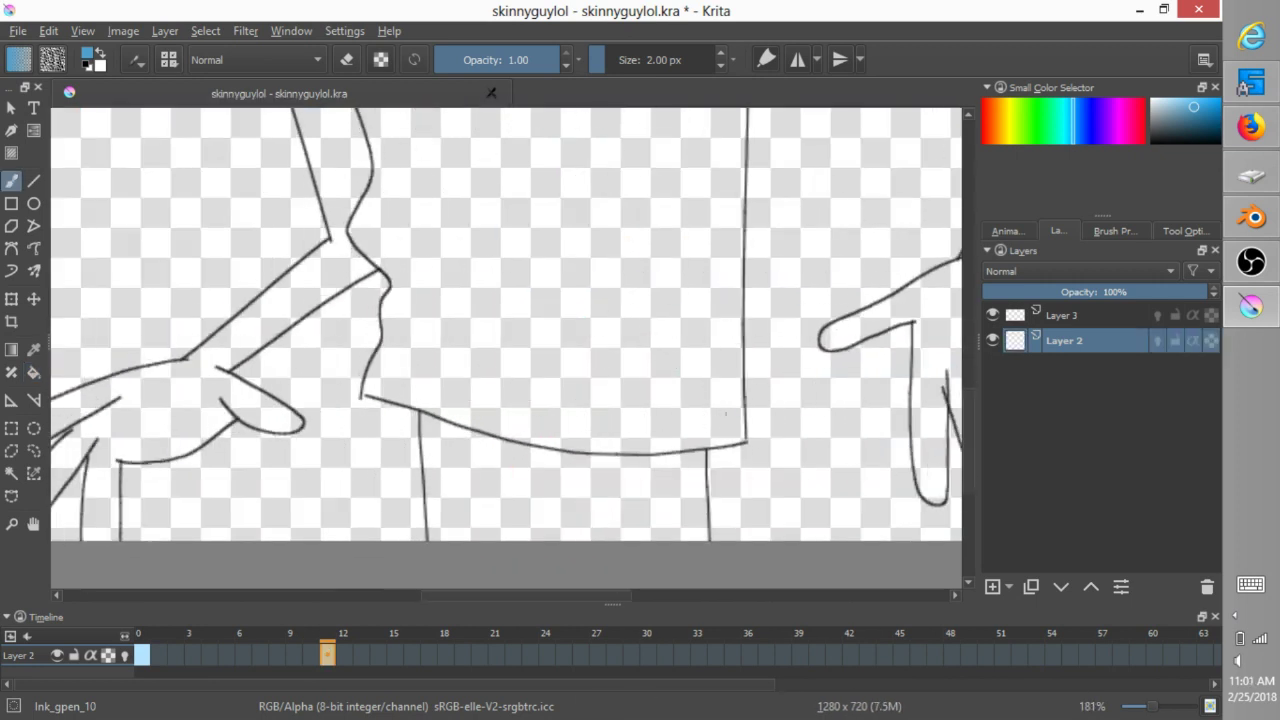
mouse_move(737, 425)
middle_down()
mouse_move(700, 449)
mouse_move(689, 369)
mouse_move(771, 195)
middle_up()
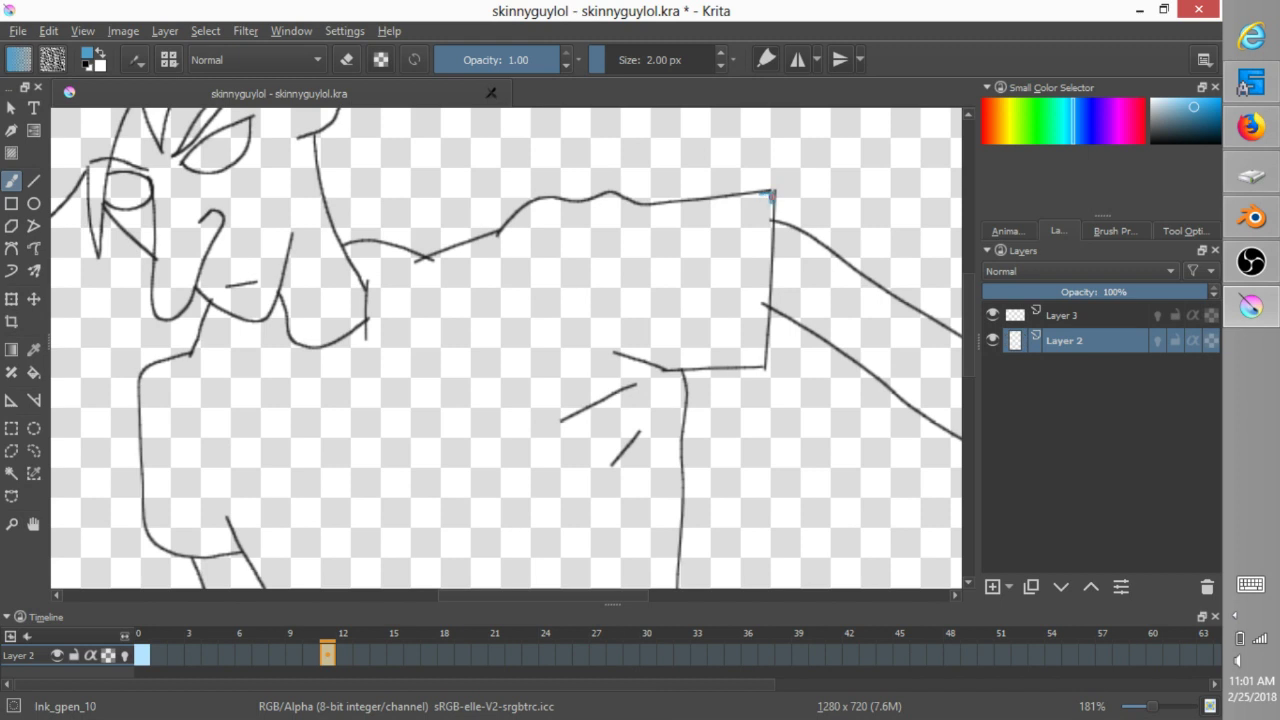
click(511, 395)
- Go to frame 14 and fill the character's shirt with the same medium blue
key(Right)
key(Right)
key(Right)
key(Right)
key(Right)
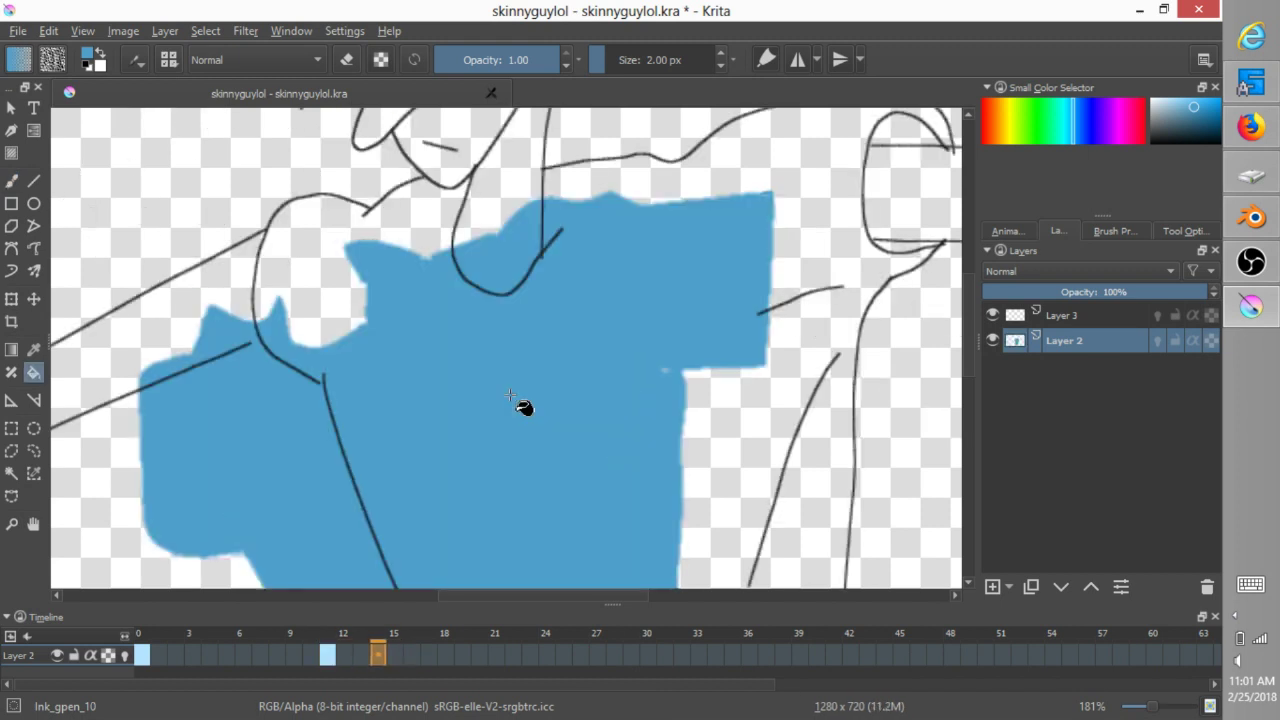
click(580, 394)
- On frame 14, close the gap in the bent arm's fist outline and fill that arm and fist with a light tan
middle_drag(680, 430, 732, 476)
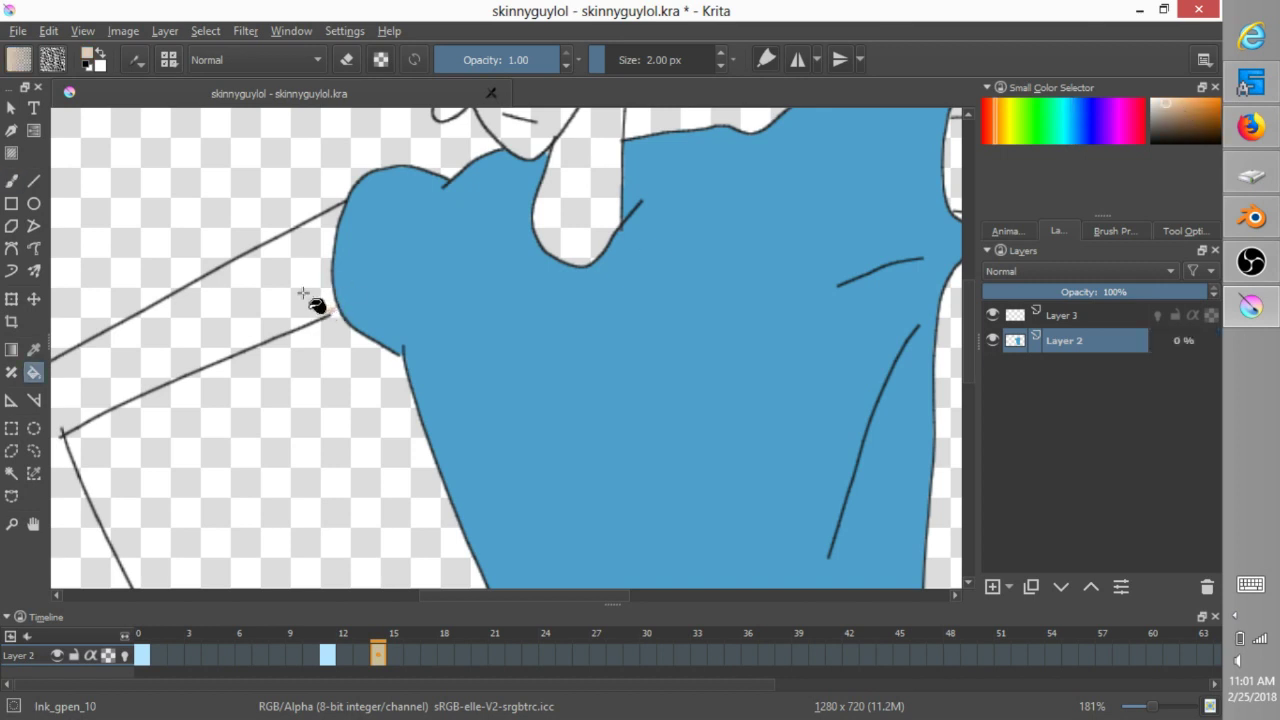
click(320, 306)
key(ctrl+z)
mouse_move(301, 324)
middle_down()
mouse_move(615, 290)
mouse_move(416, 451)
middle_up()
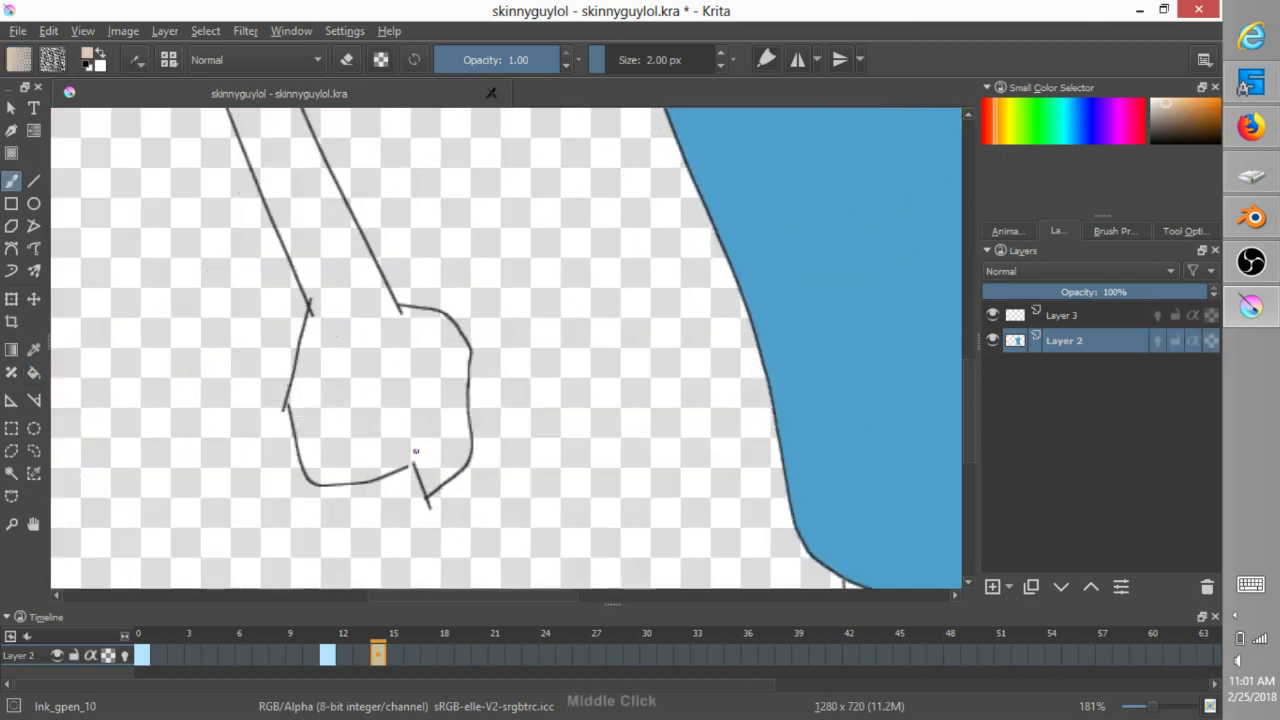
click(33, 372)
click(370, 390)
- Close the gaps in the other hand's outline on frame 14 and fill that arm and the face with light tan
middle_drag(829, 260, 215, 500)
middle_drag(800, 250, 510, 400)
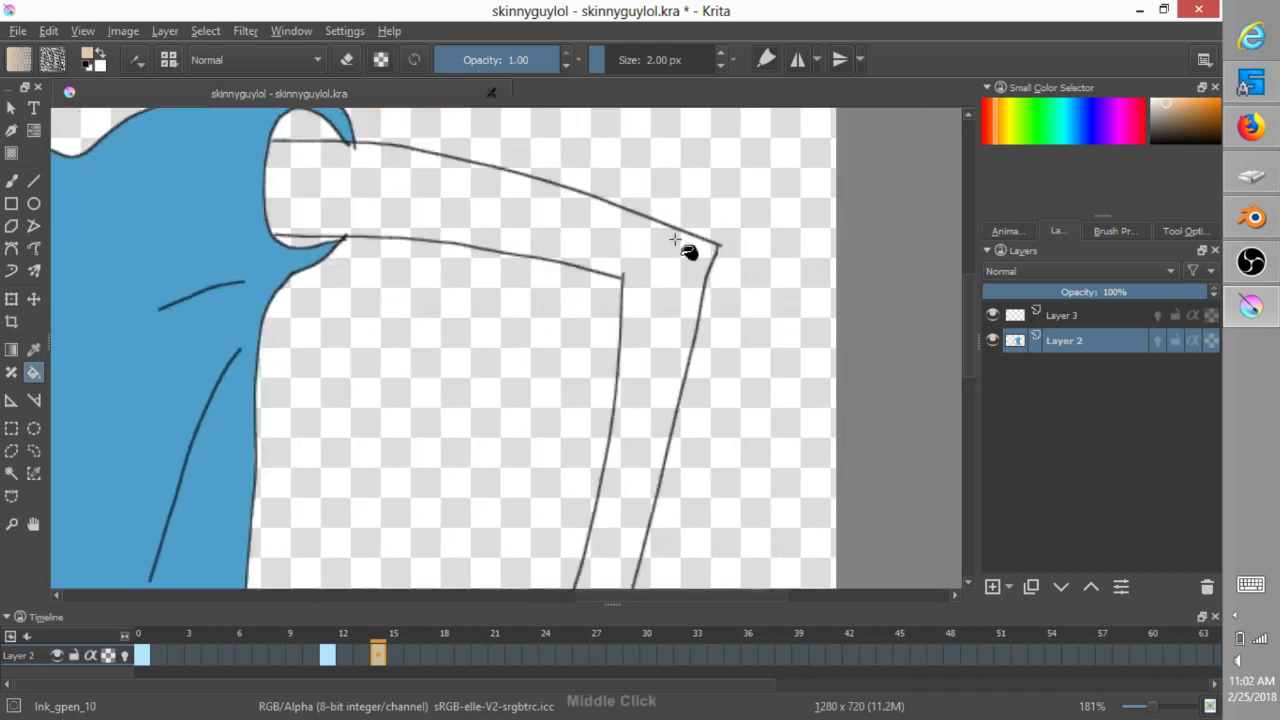
click(670, 290)
key(ctrl+z)
key(b)
middle_drag(679, 455, 720, 193)
drag(630, 484, 637, 490)
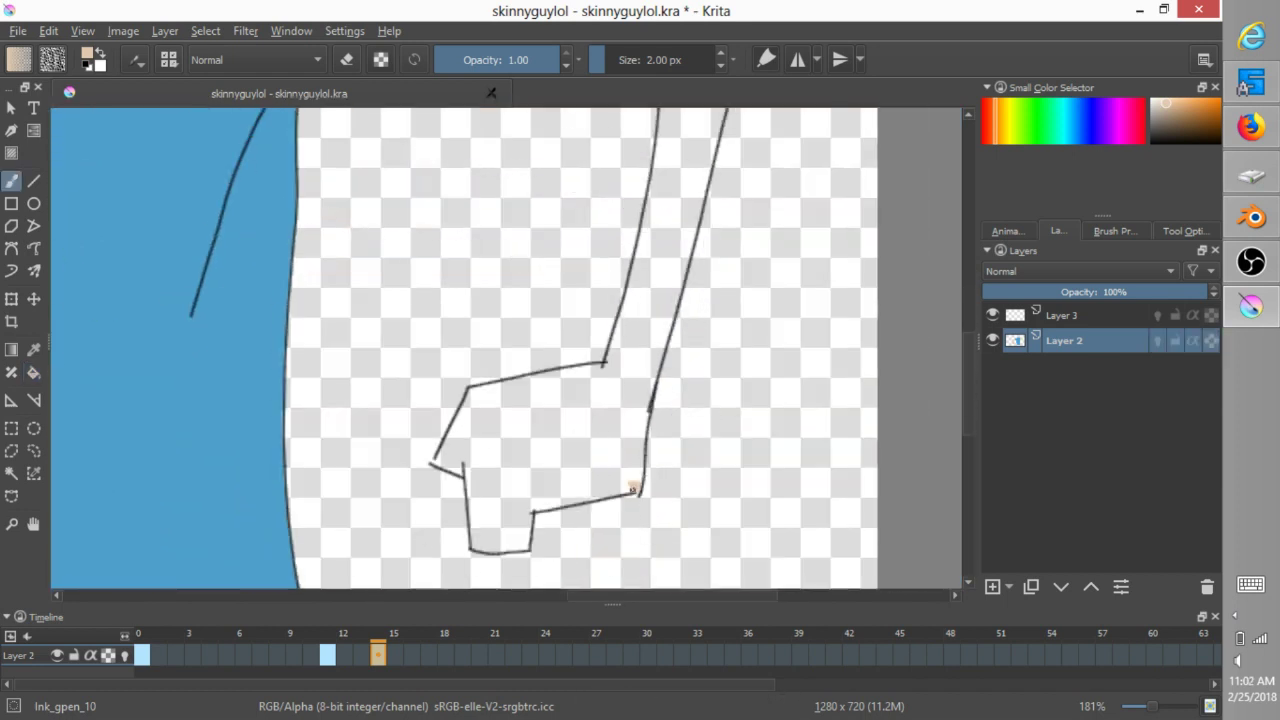
drag(438, 455, 435, 461)
click(917, 399)
key(f)
click(484, 432)
mouse_move(766, 343)
middle_down()
mouse_move(557, 369)
mouse_move(347, 229)
middle_up()
click(331, 272)
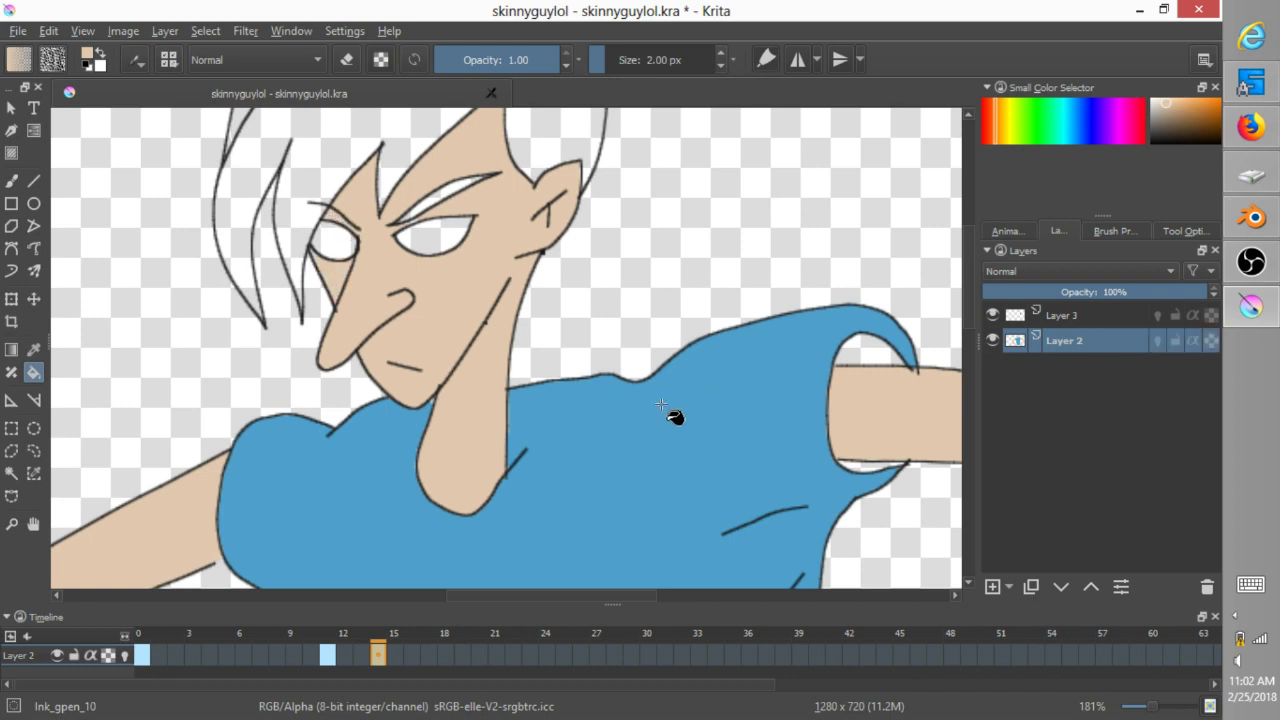
- Go to frame 23 and fill the face and the small area beside the eye with the light tan skin colour
key(Right)
key(Right)
key(Right)
key(Right)
key(Right)
key(Right)
key(Right)
key(Right)
key(Right)
key(Delete)
click(830, 252)
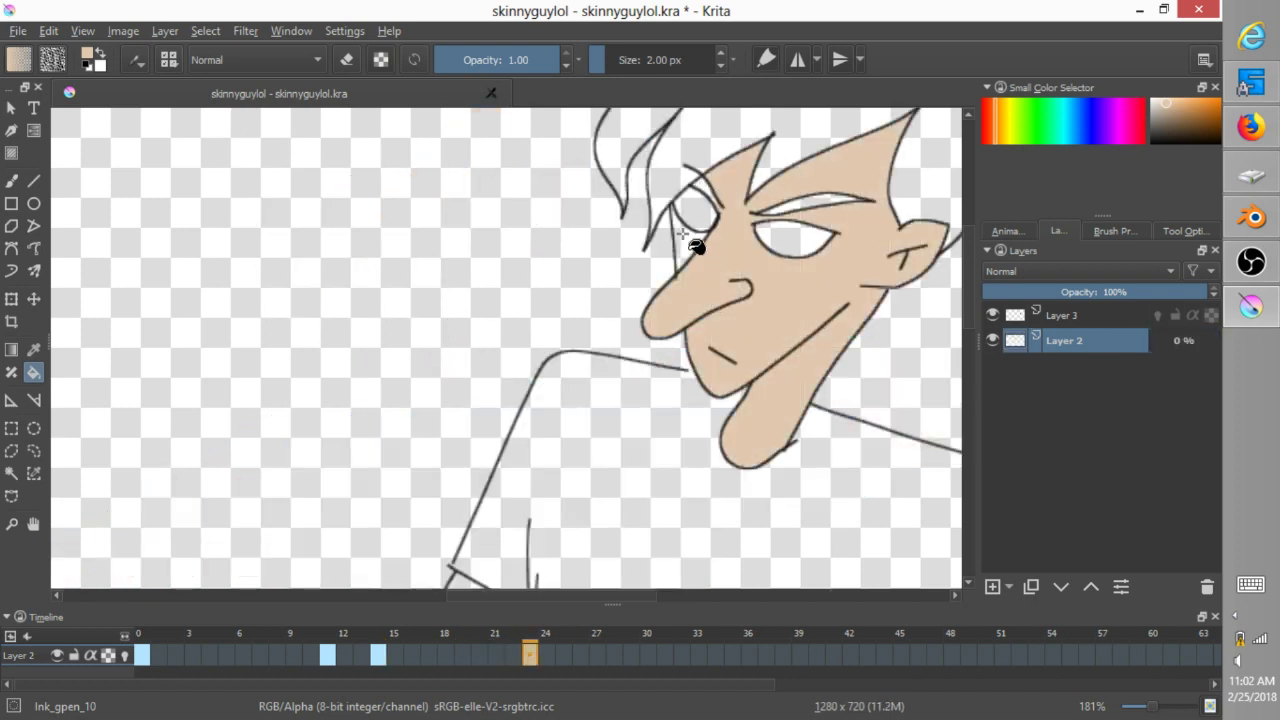
click(682, 236)
- Close the outline gap at the wrist of the outstretched arm on frame 23 and fill the arm and hand with tan
middle_drag(513, 580, 251, 373)
click(674, 390)
key(ctrl+z)
middle_drag(808, 513, 784, 206)
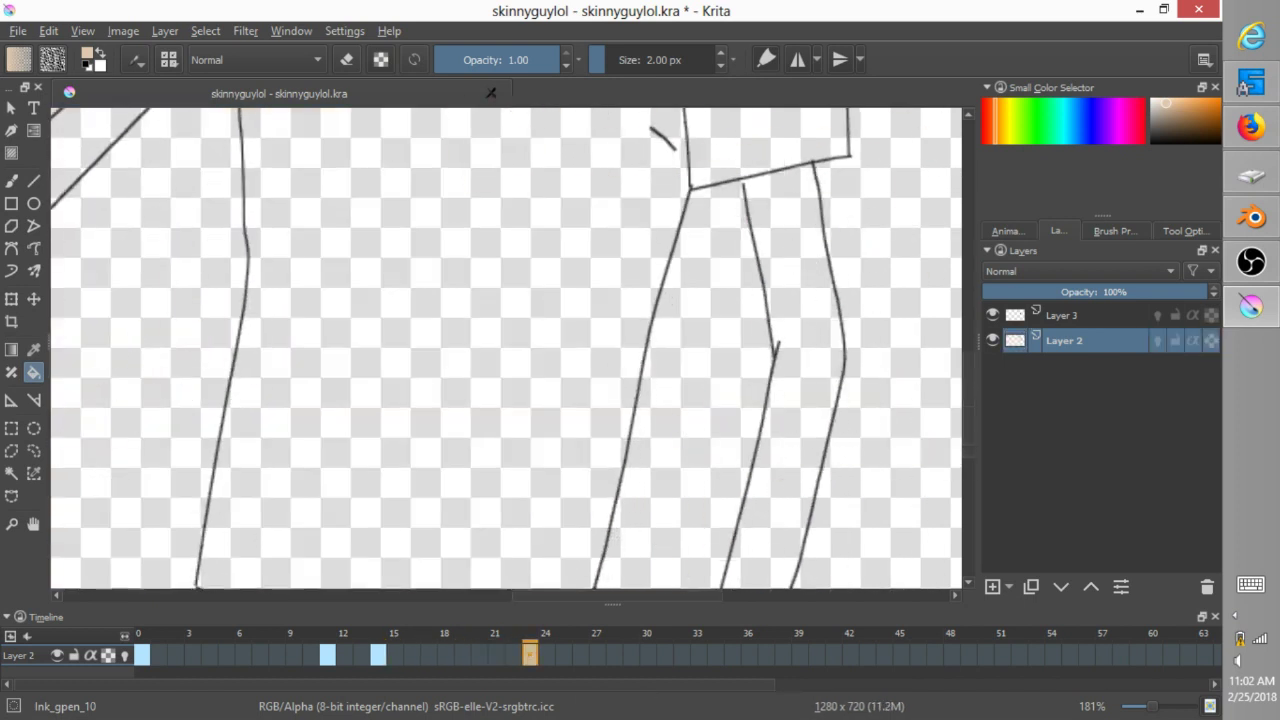
key(b)
middle_drag(813, 443, 857, 214)
mouse_move(90, 185)
middle_down()
mouse_move(437, 327)
mouse_move(488, 321)
middle_up()
drag(313, 272, 321, 277)
key(f)
click(345, 289)
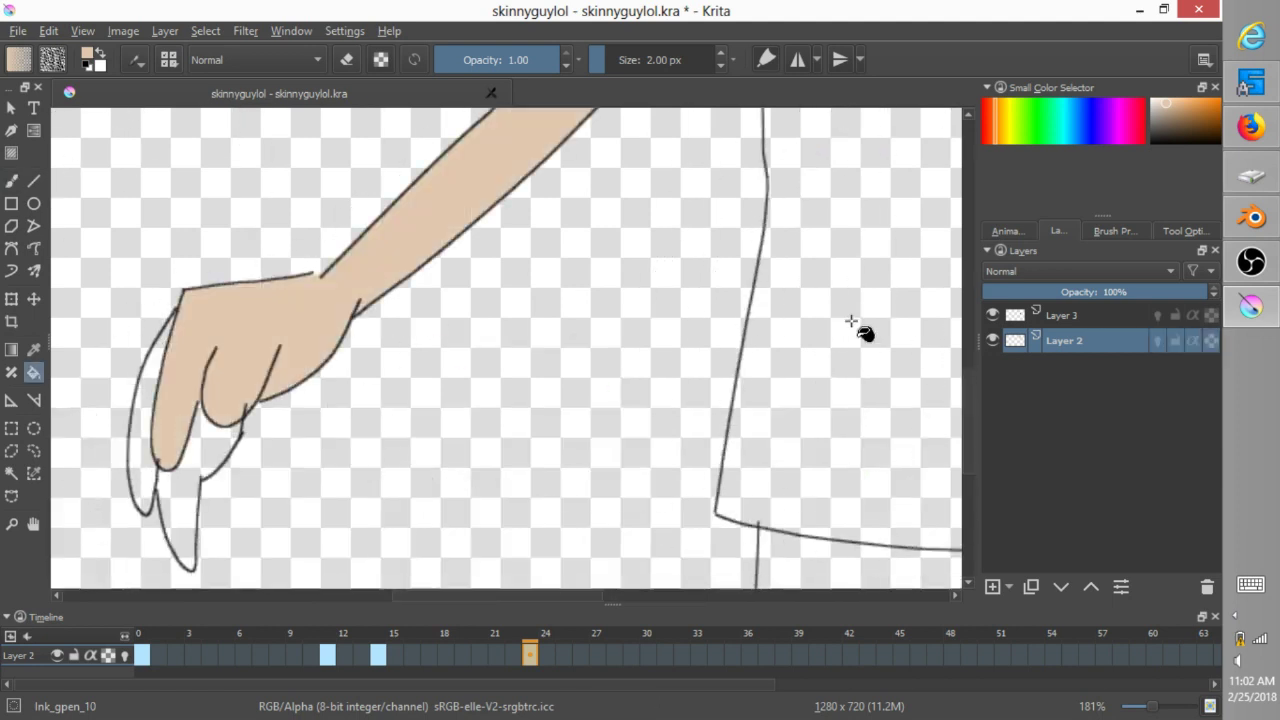
- Fill the remaining fingers and the character's other arm on frame 23 with the light tan skin colour
middle_drag(851, 321, 841, 309)
click(205, 438)
click(132, 430)
middle_drag(830, 361, 490, 366)
middle_drag(788, 366, 478, 358)
click(688, 338)
- Sample the shirt's blue from frame 14 and return to frame 23
ctrl+middle_drag(680, 346, 612, 412)
middle_drag(612, 412, 622, 585)
key(Left)
ctrl+click(510, 403)
key(period)
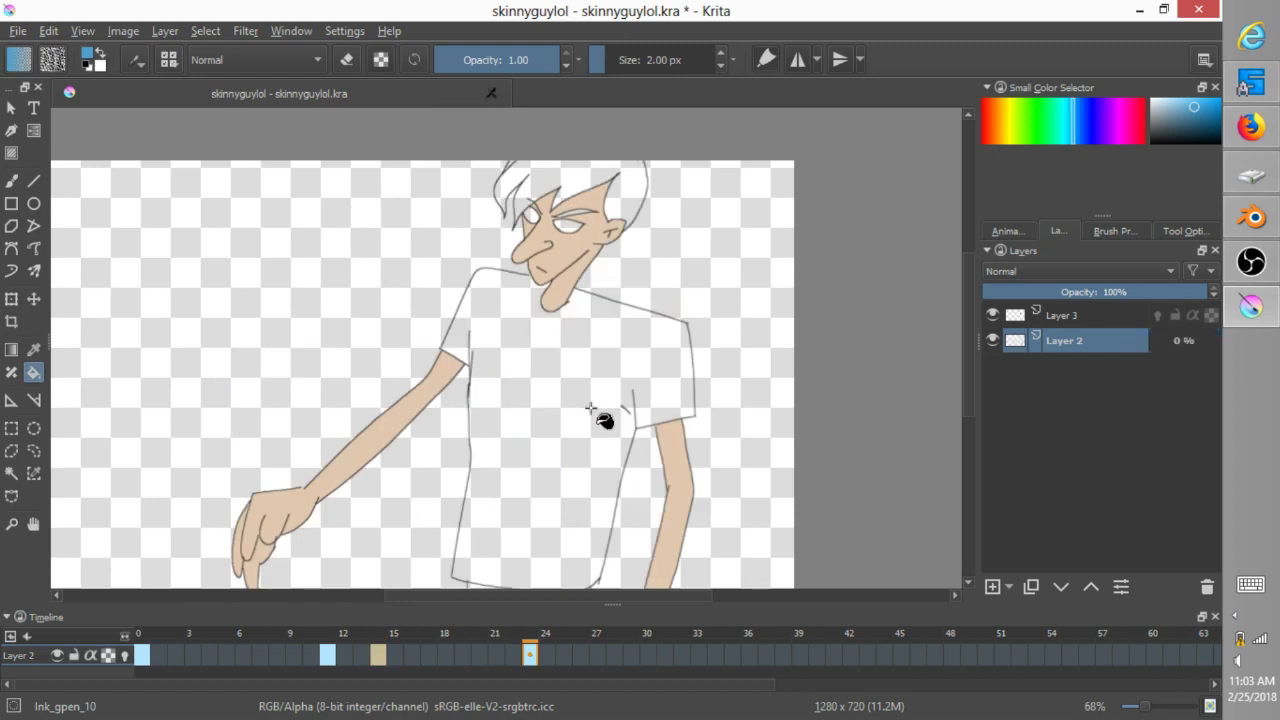
- Close the gaps in the frame 23 shirt outline at the sleeve and collar and fill the shirt with blue
click(602, 423)
key(ctrl+z)
key(b)
ctrl+middle_drag(574, 373, 669, 306)
drag(313, 307, 303, 317)
mouse_move(560, 450)
middle_down()
mouse_move(554, 253)
mouse_move(629, 289)
middle_up()
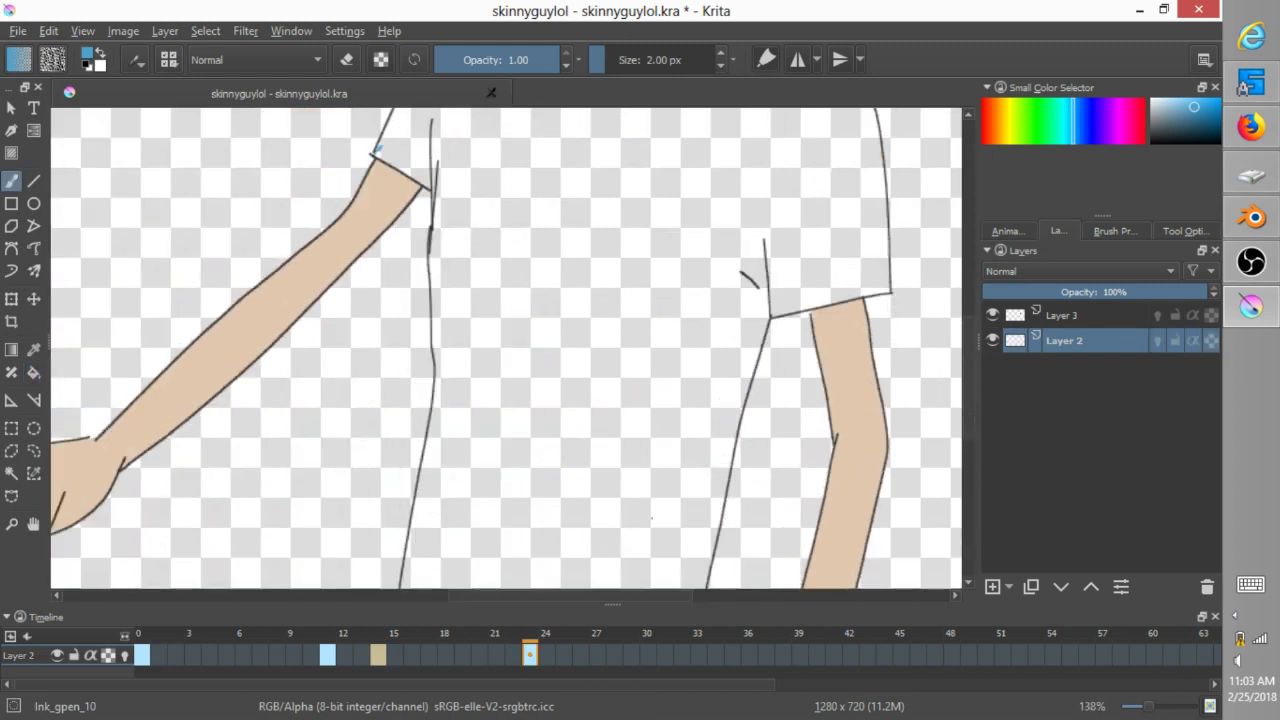
key(f)
click(646, 397)
middle_drag(646, 397, 663, 180)
key(ctrl+z)
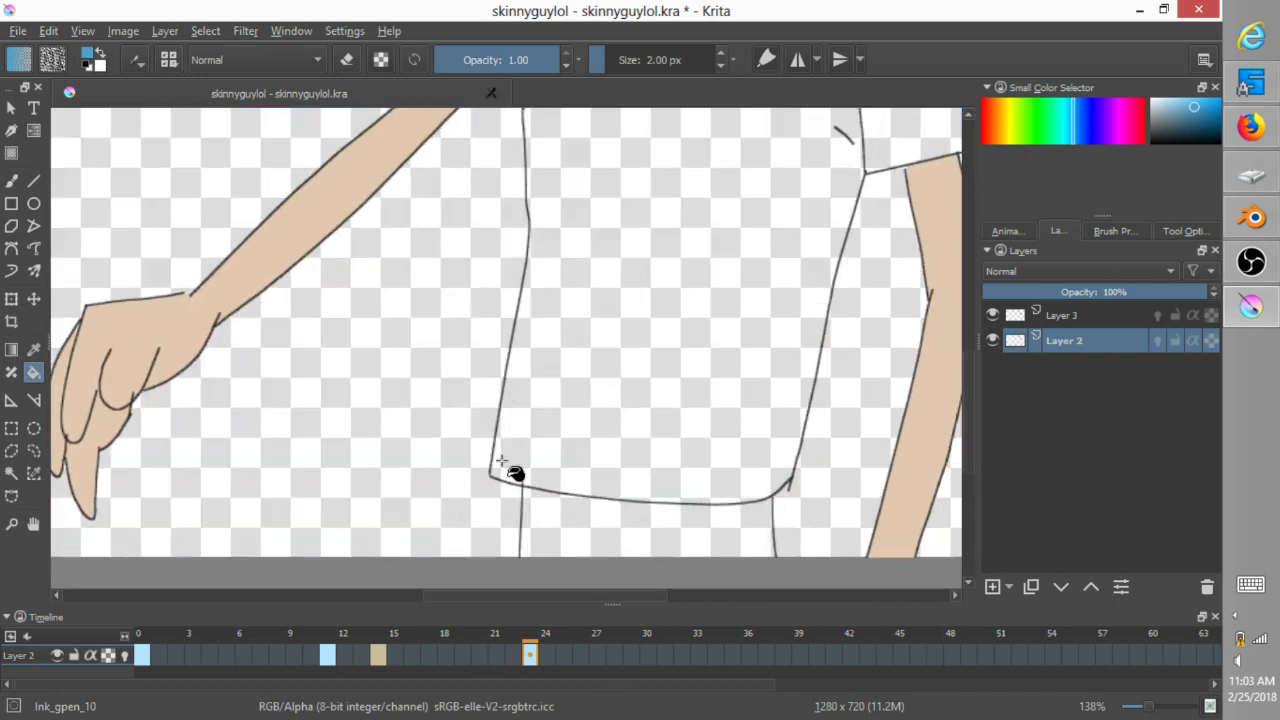
key(b)
middle_drag(574, 309, 520, 560)
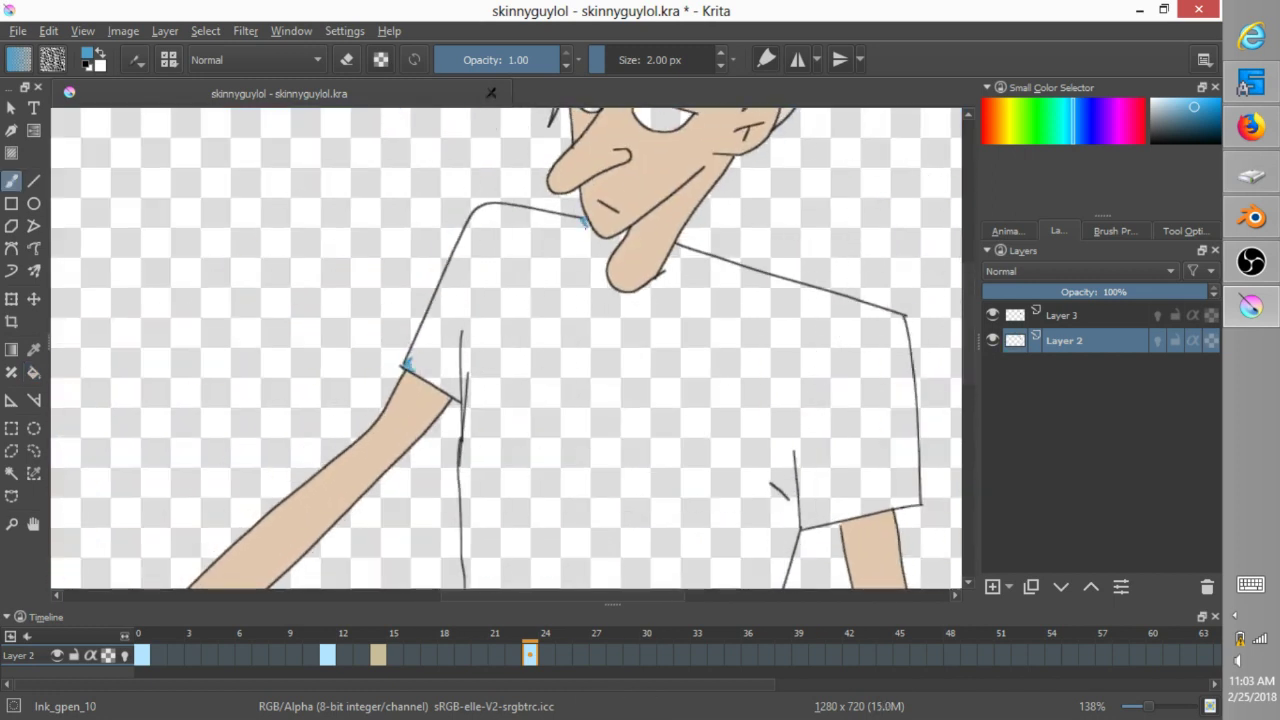
key(f)
click(793, 420)
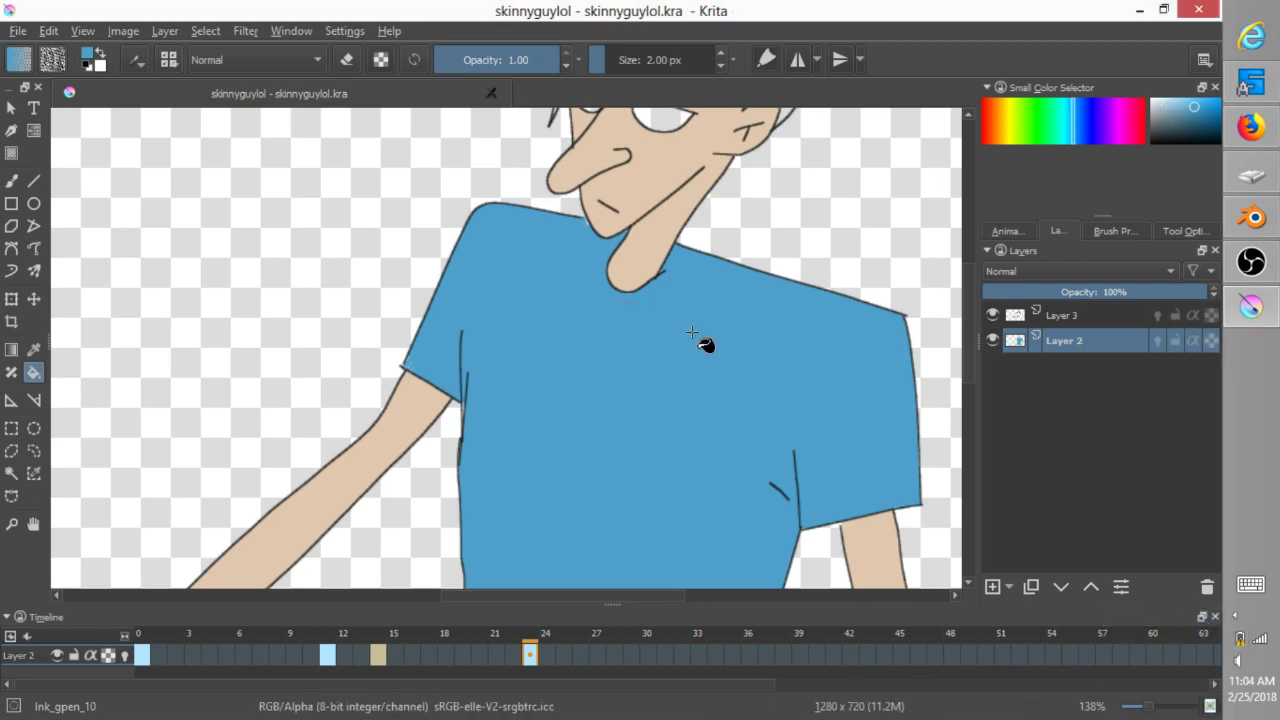
- Fill the character's eyes with white on frame 23 and the earlier coloured keyframes
ctrl+click(754, 193)
middle_drag(754, 193, 696, 307)
click(537, 209)
key(Left)
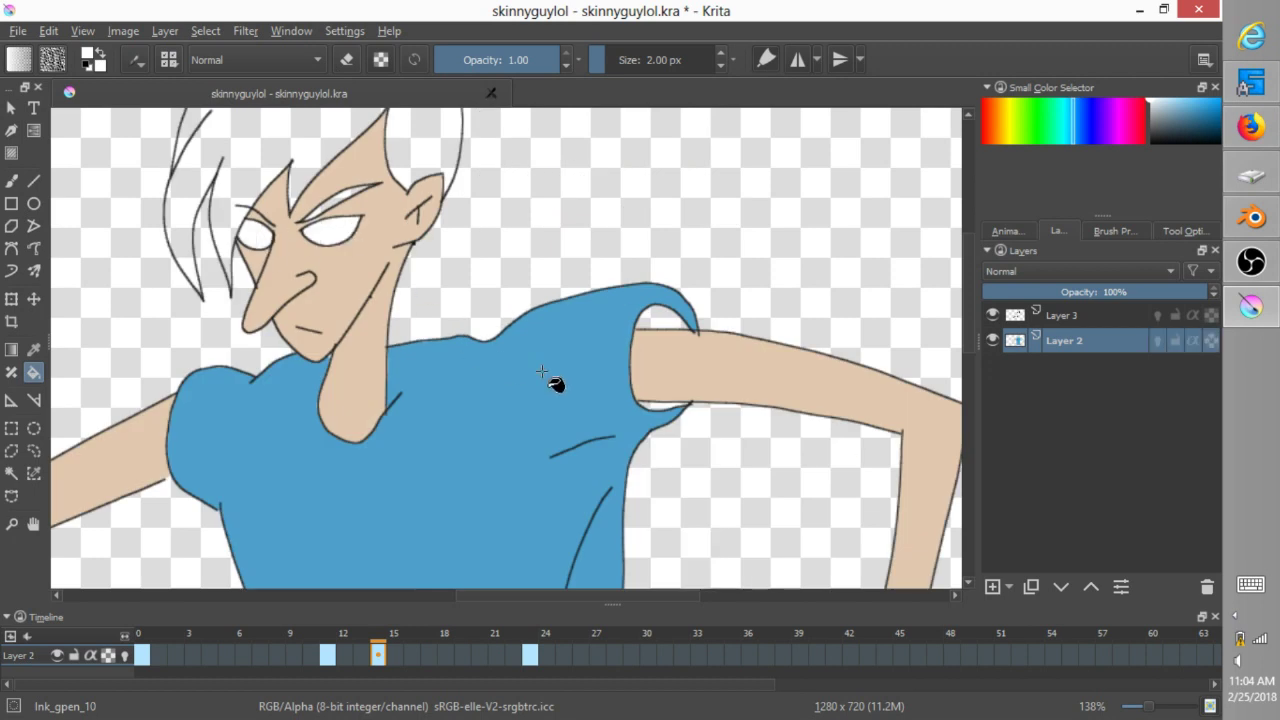
key(Right)
key(Right)
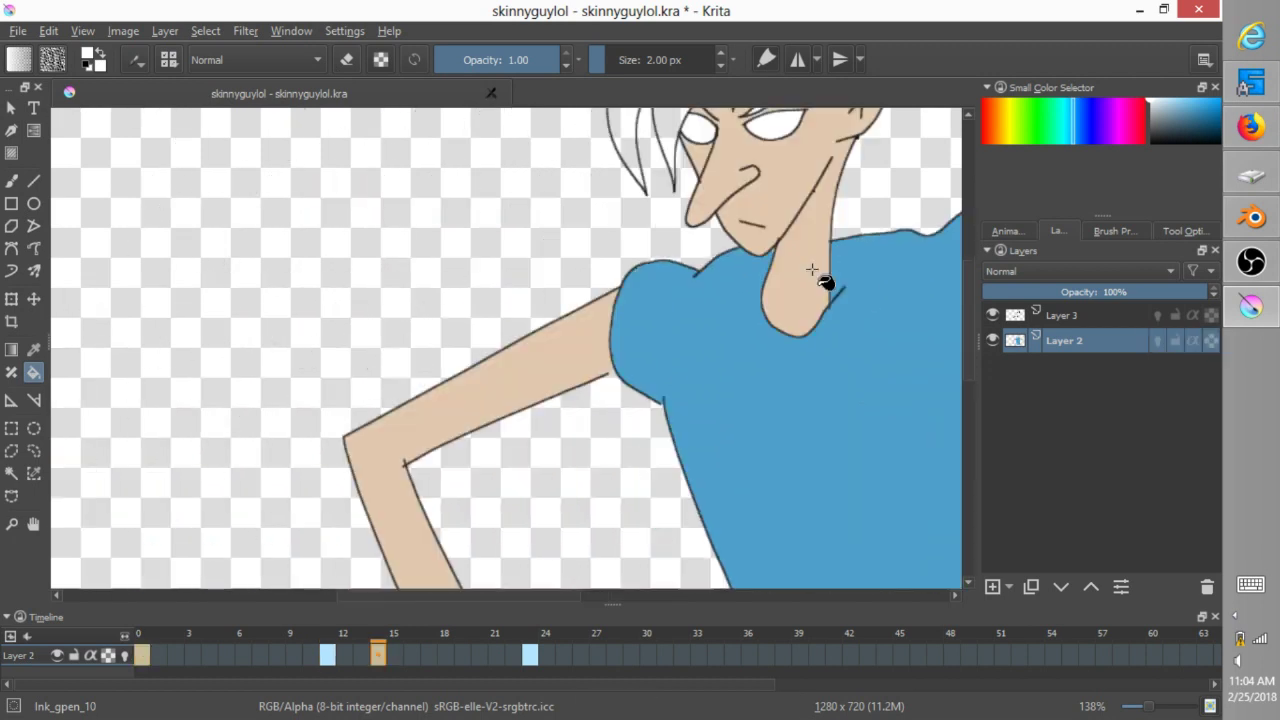
- Sample the skin tan from frame 14 and fill the face and both arms on frame 11 with it
ctrl+click(811, 271)
key(Left)
click(604, 287)
click(523, 288)
middle_drag(596, 572, 556, 249)
click(598, 388)
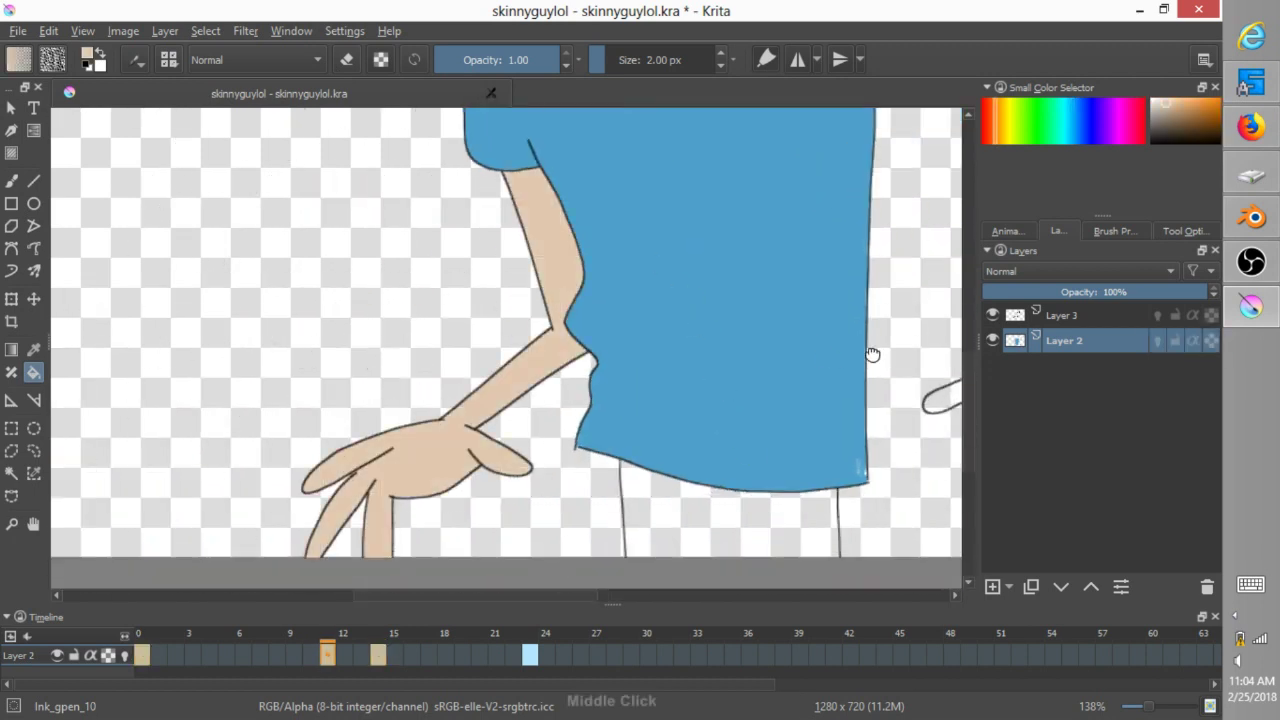
middle_drag(872, 354, 462, 459)
click(811, 277)
- On frame 0, fill the hips below the shirt and the raised arm with its open hand in light tan
middle_drag(688, 483, 772, 295)
click(430, 474)
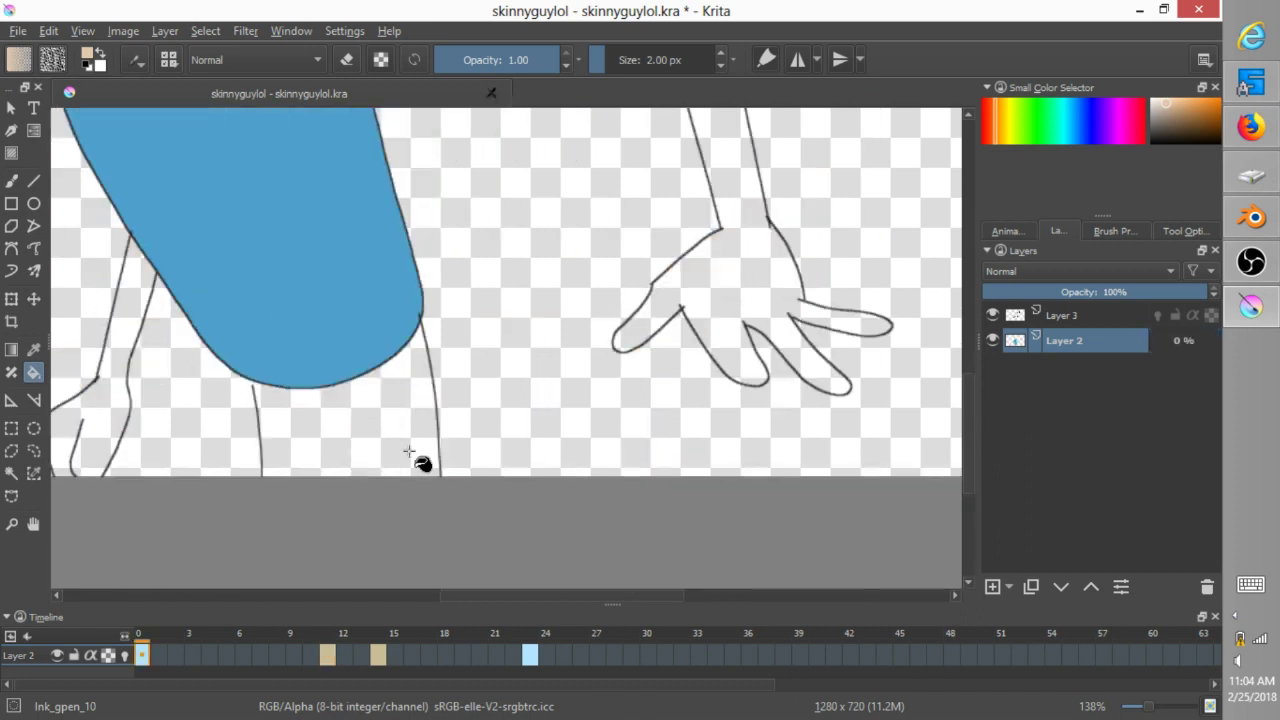
key(b)
key(f)
click(270, 400)
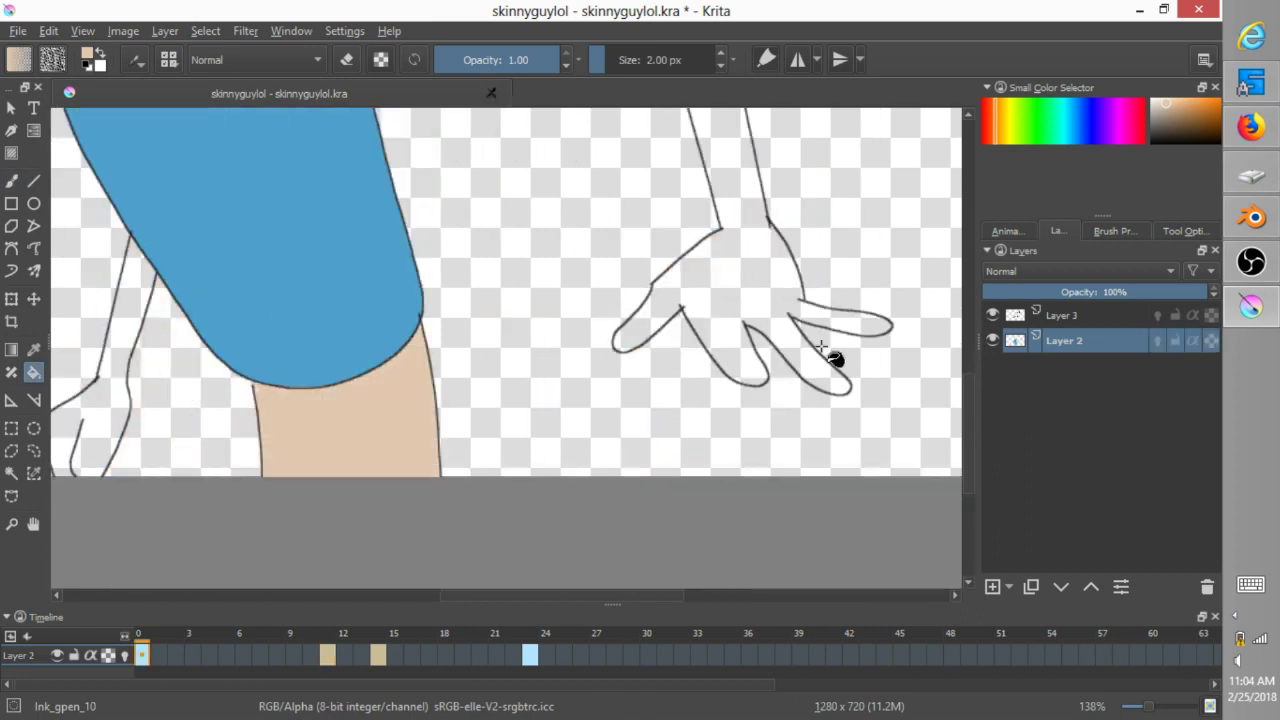
click(755, 285)
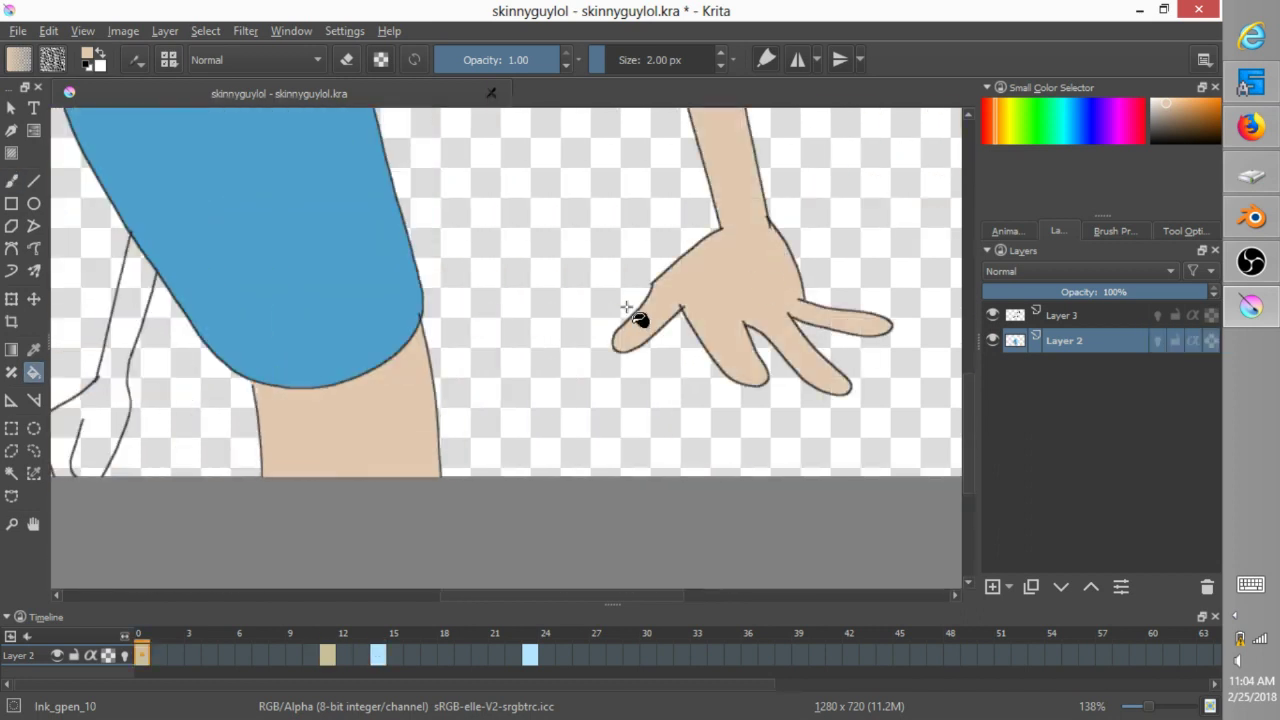
- Fill the lowered arm and hand, the neck and the face on frame 0 with the light tan skin colour
middle_drag(77, 435, 417, 366)
click(363, 394)
key(b)
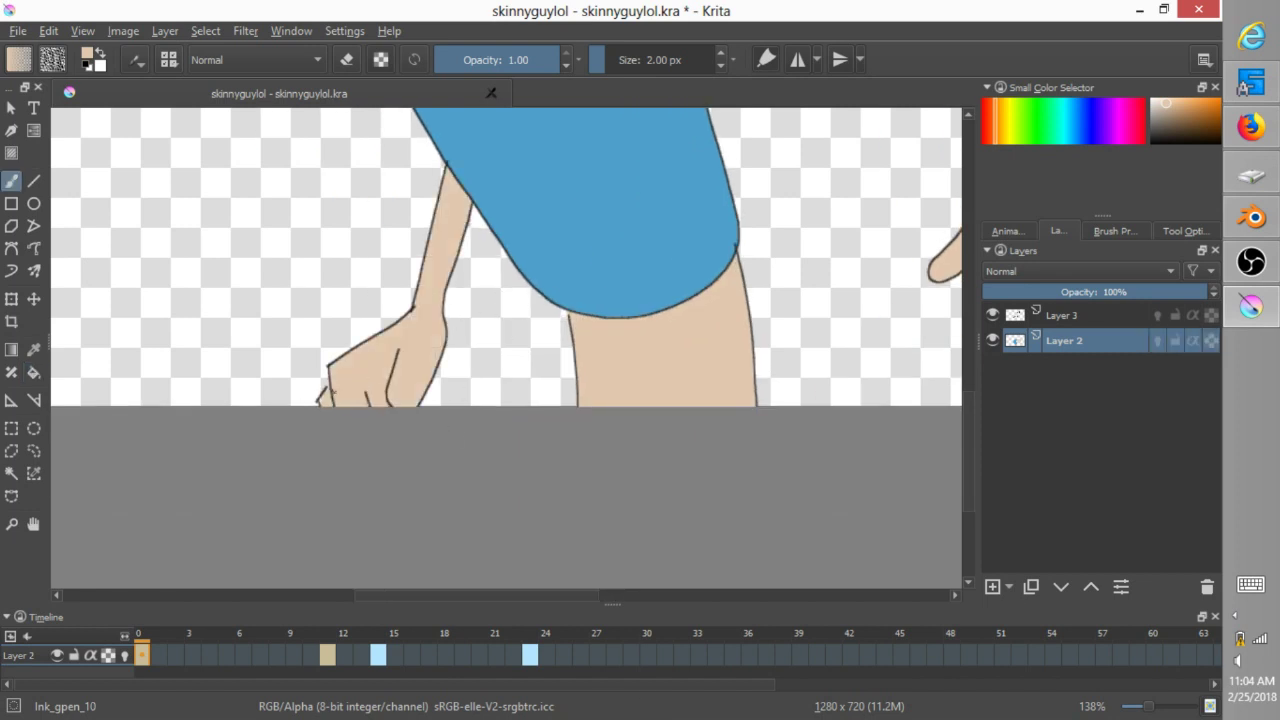
middle_drag(445, 115, 501, 583)
key(f)
click(507, 416)
click(328, 391)
- Choose a medium brown and fill the character's hair on frames 0 and 11
click(1186, 124)
click(325, 209)
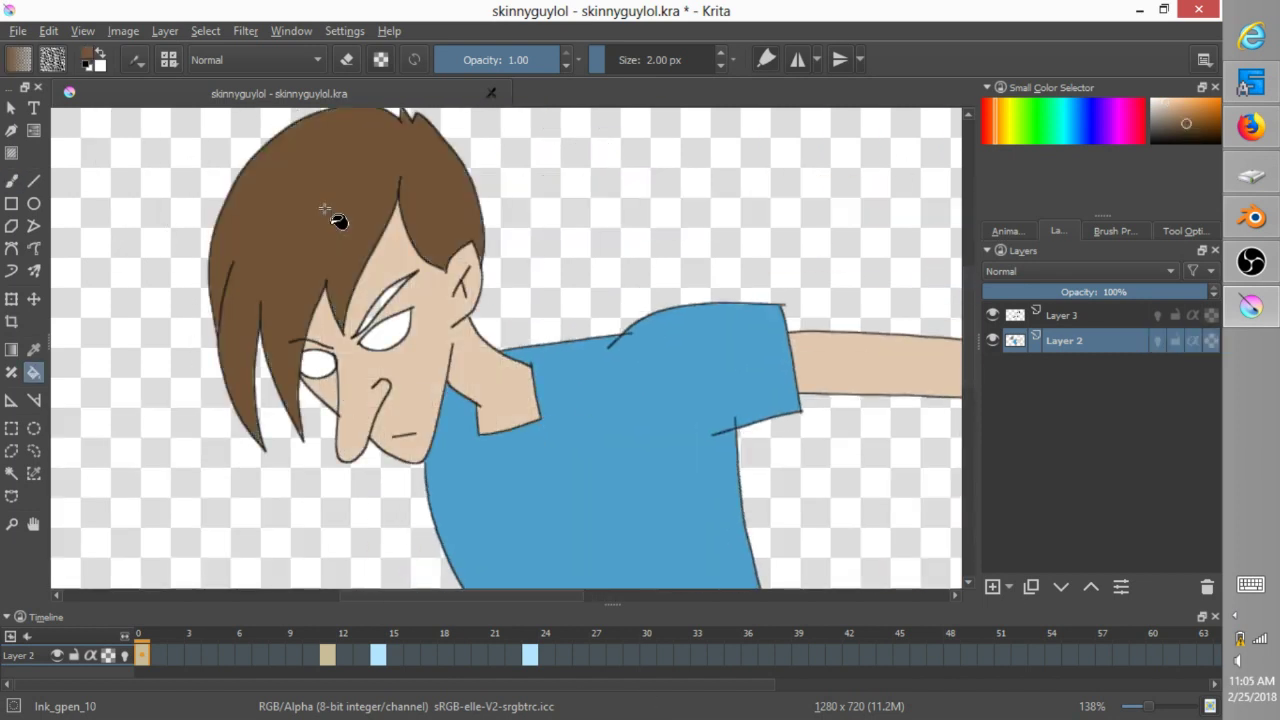
click(328, 655)
click(450, 190)
click(480, 222)
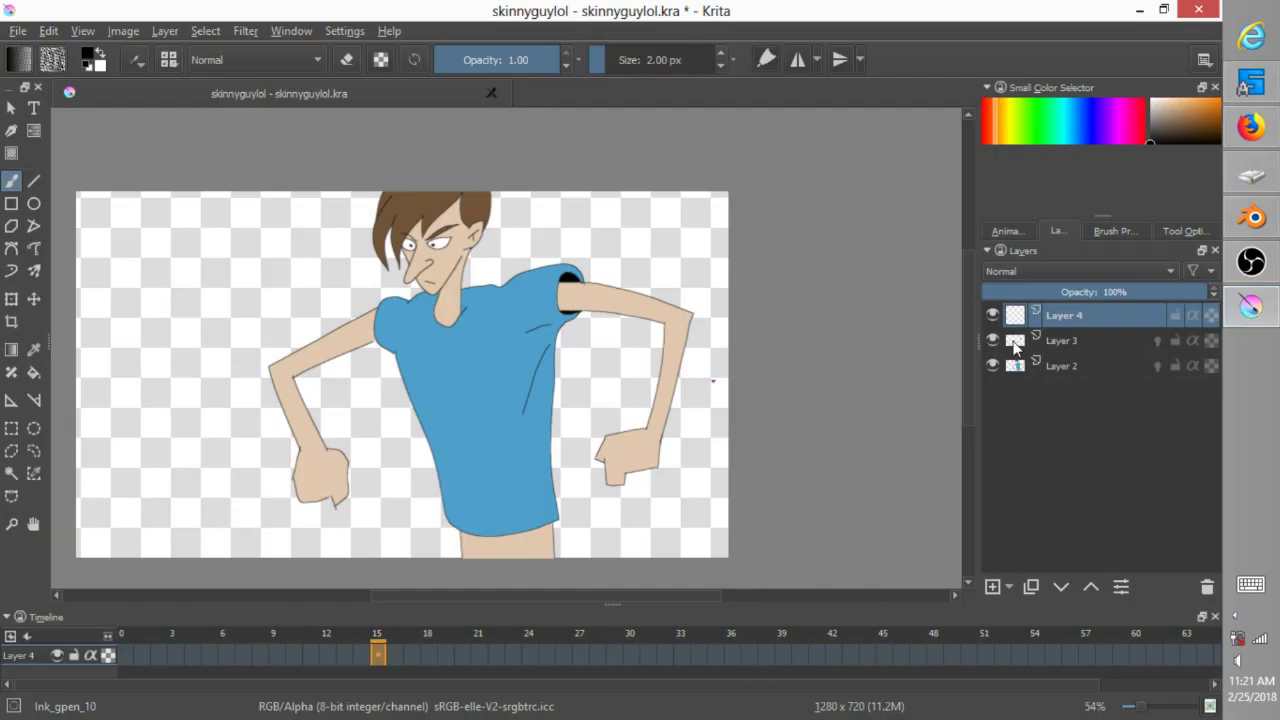
- Set Layer 4 to 12% opacity with inherited alpha and enlarge the brush to 21.86 px
drag(1021, 307, 1009, 307)
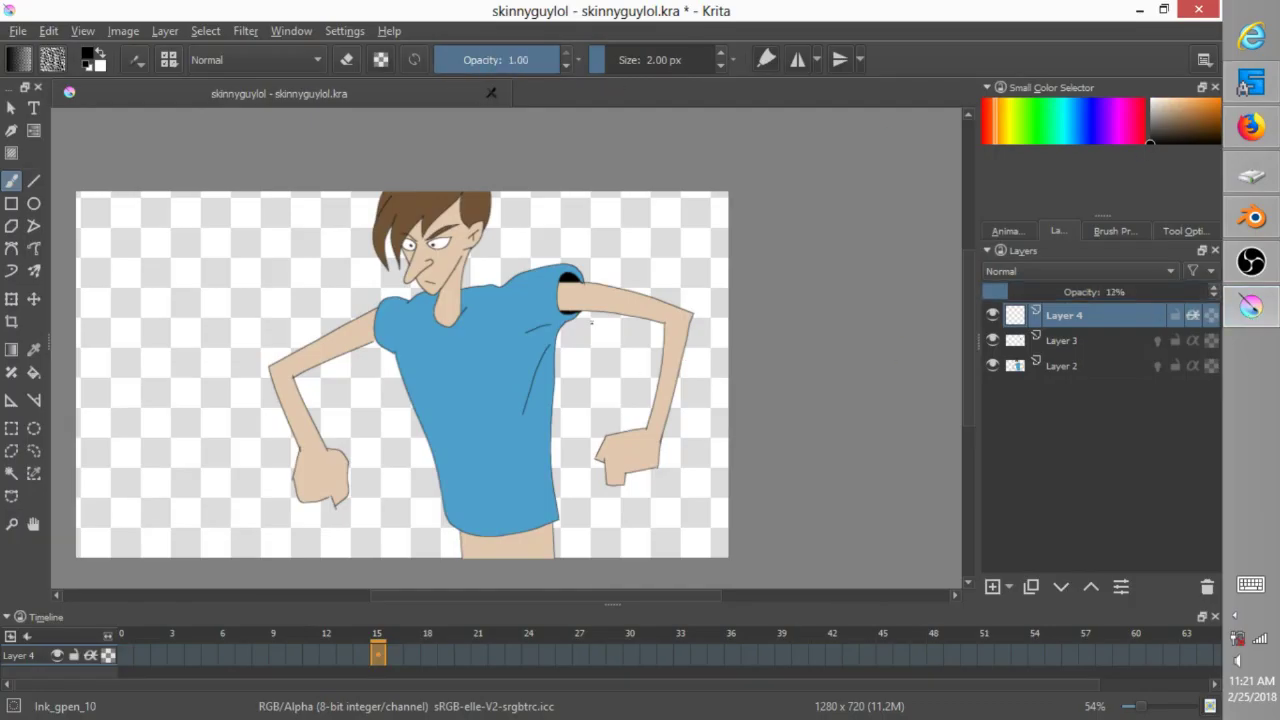
click(624, 60)
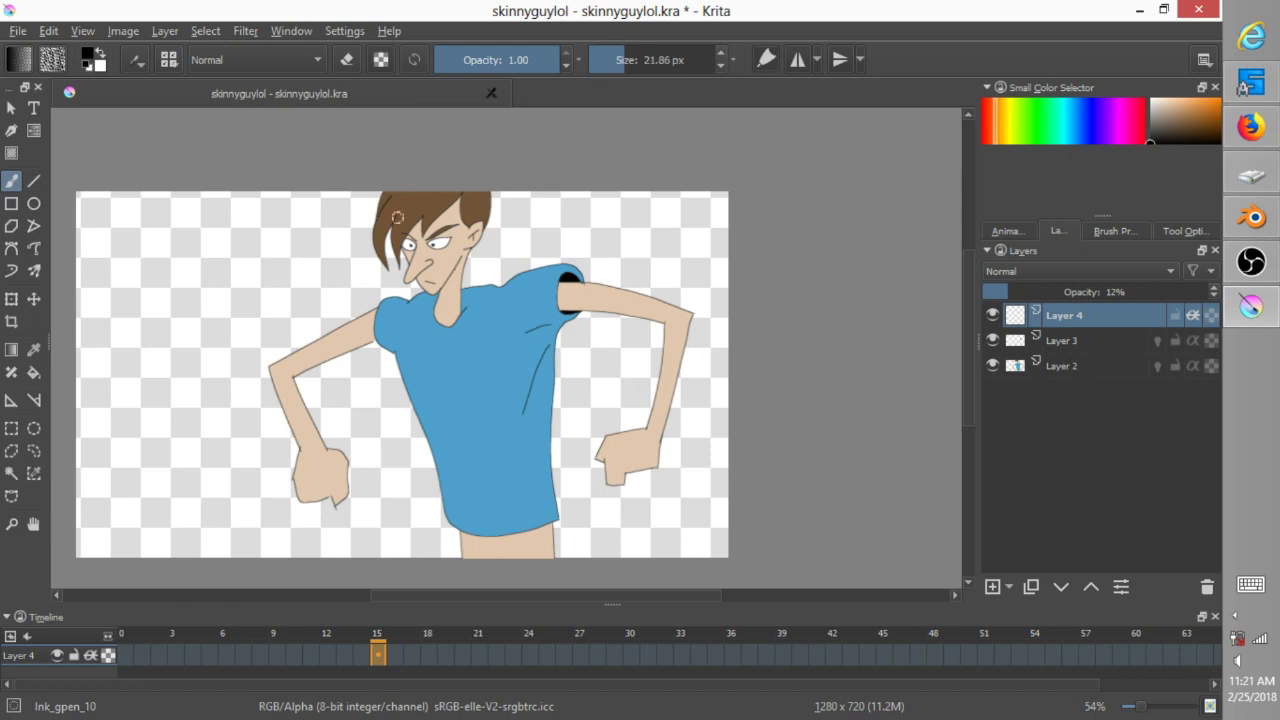
- On frame 0 of Layer 4, paint black shading on the face, below the neck, under the sleeve and arm, and below the shirt hem
click(120, 638)
mouse_move(229, 320)
mouse_down()
mouse_move(274, 376)
mouse_move(287, 314)
mouse_up()
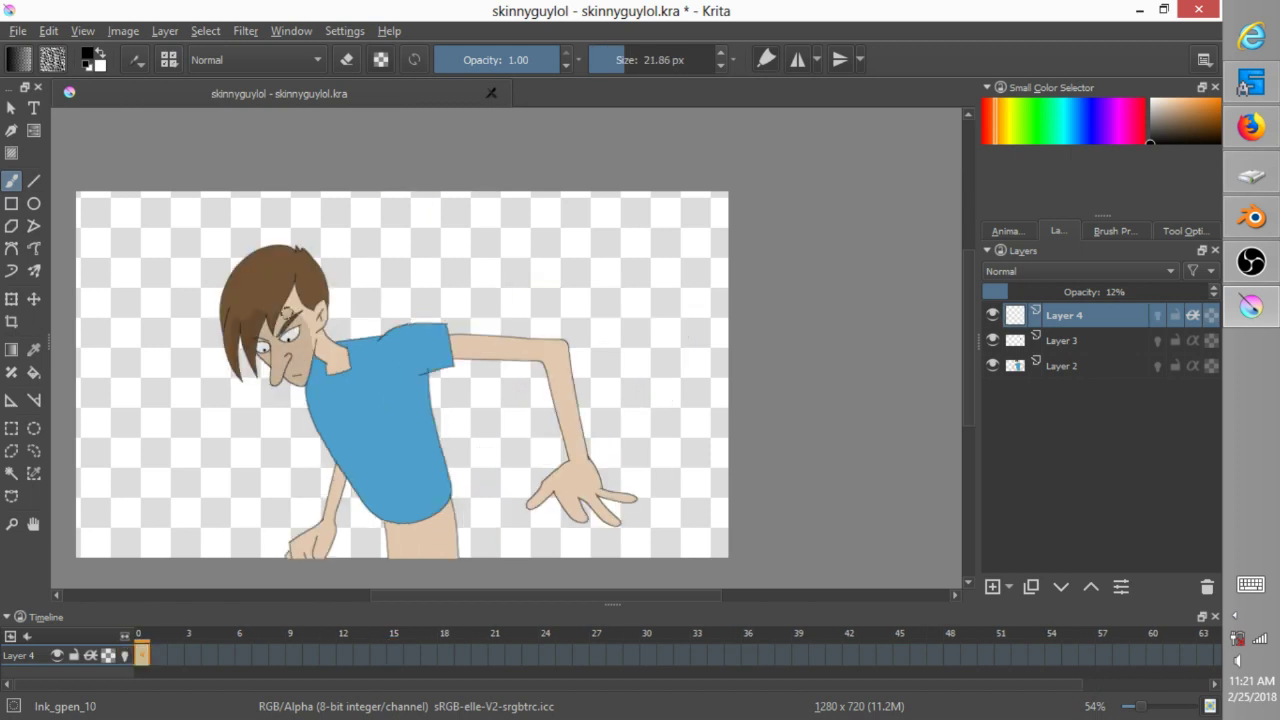
drag(337, 369, 352, 373)
mouse_move(442, 373)
mouse_down()
mouse_move(474, 360)
mouse_move(563, 414)
mouse_move(570, 456)
mouse_up()
drag(349, 495, 453, 501)
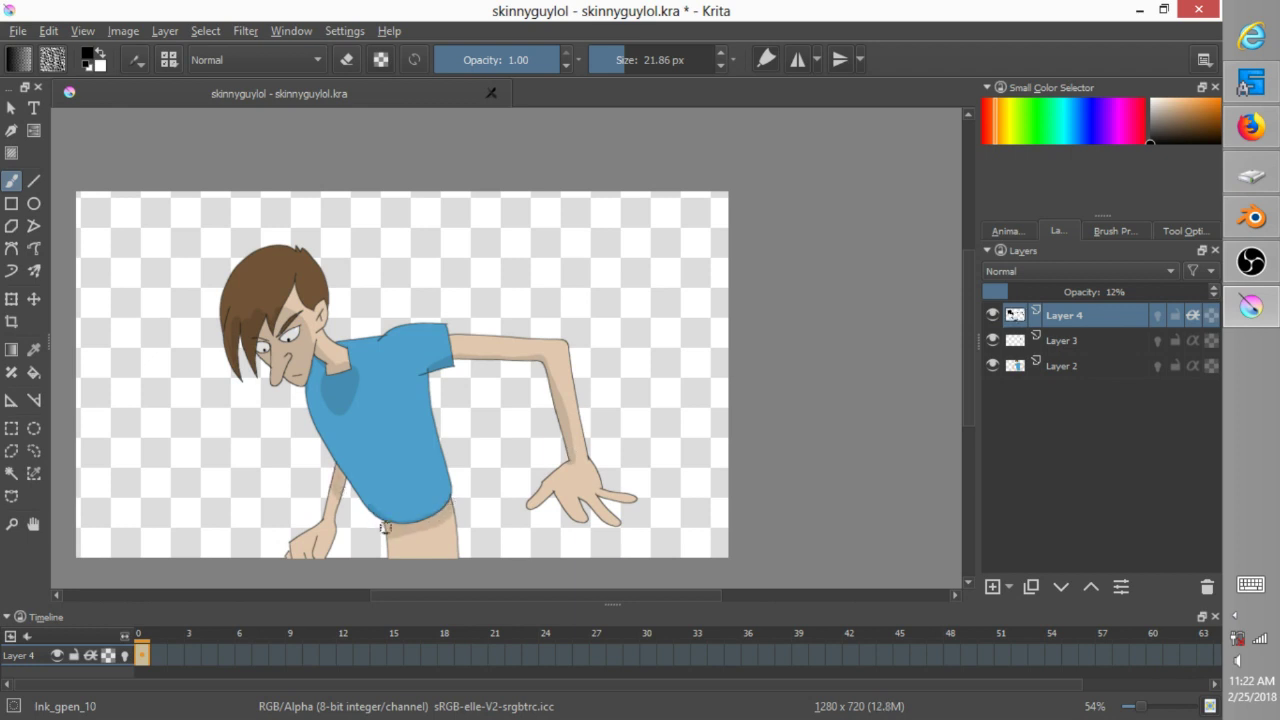
- On frame 11 of Layer 4, paint black shading on the face, below the neck, on both arms, the shirt folds and below the hem
drag(146, 638, 311, 638)
drag(240, 324, 245, 327)
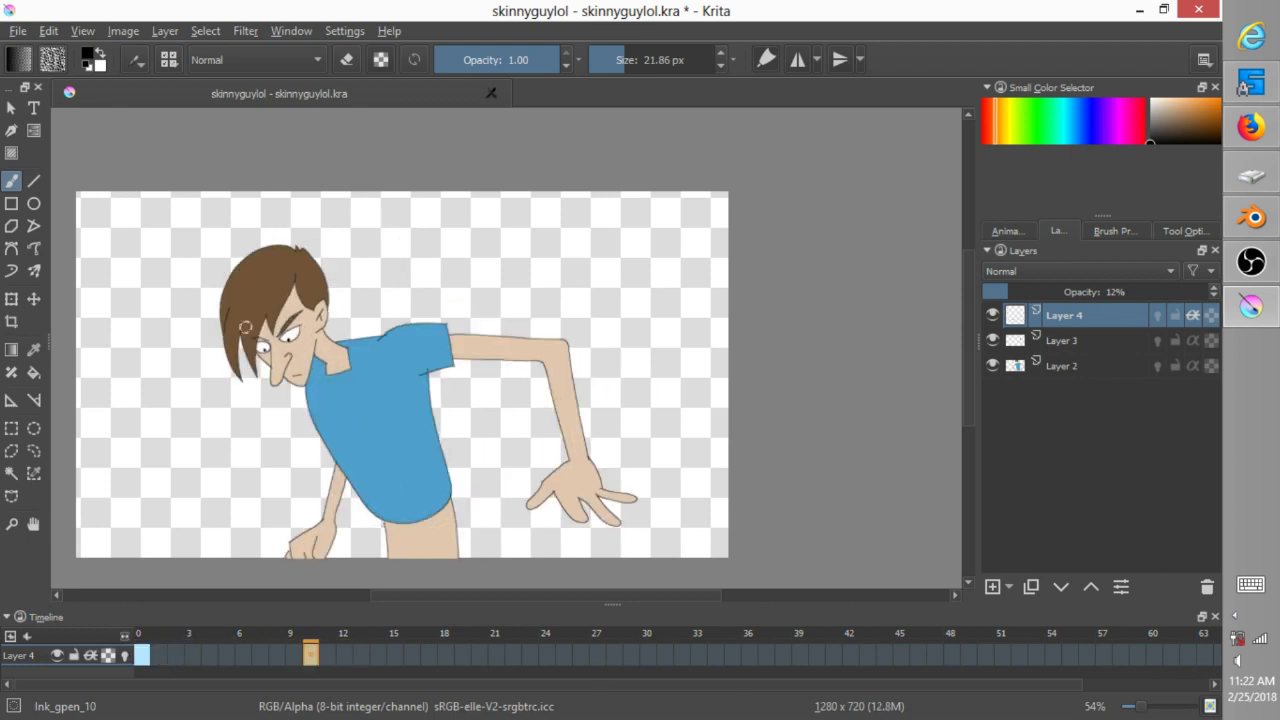
key(Right)
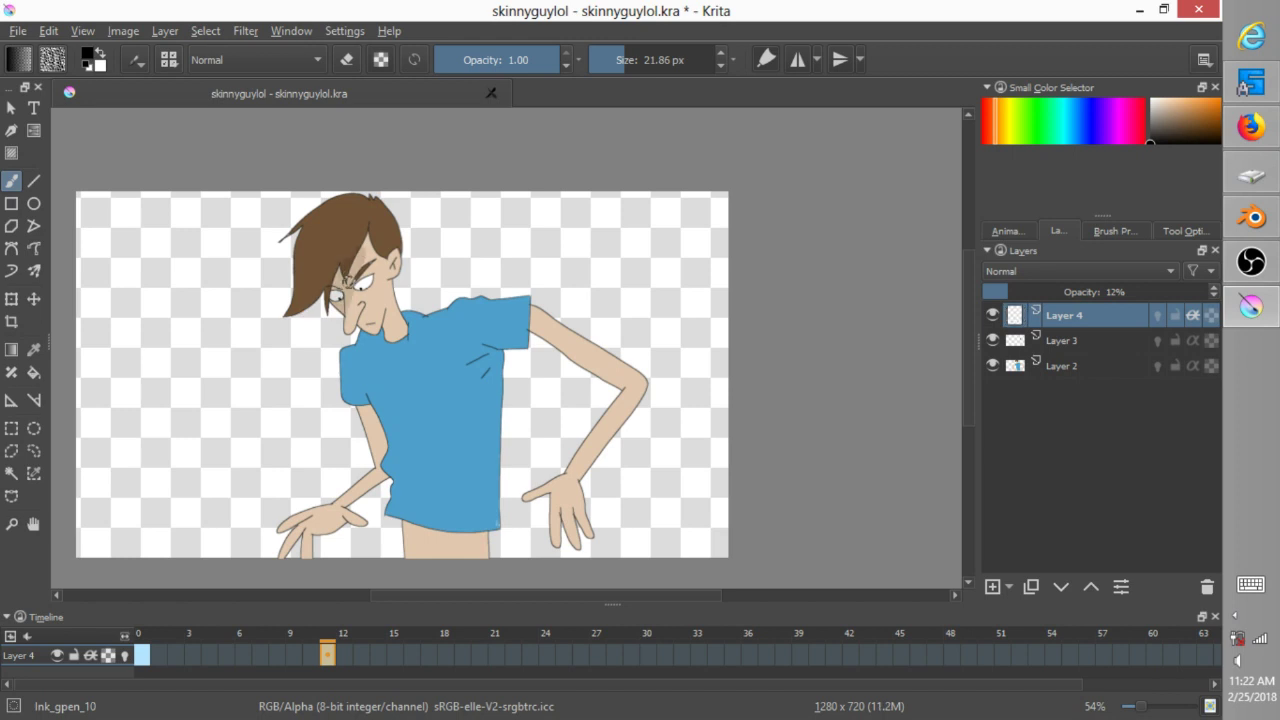
drag(380, 342, 404, 368)
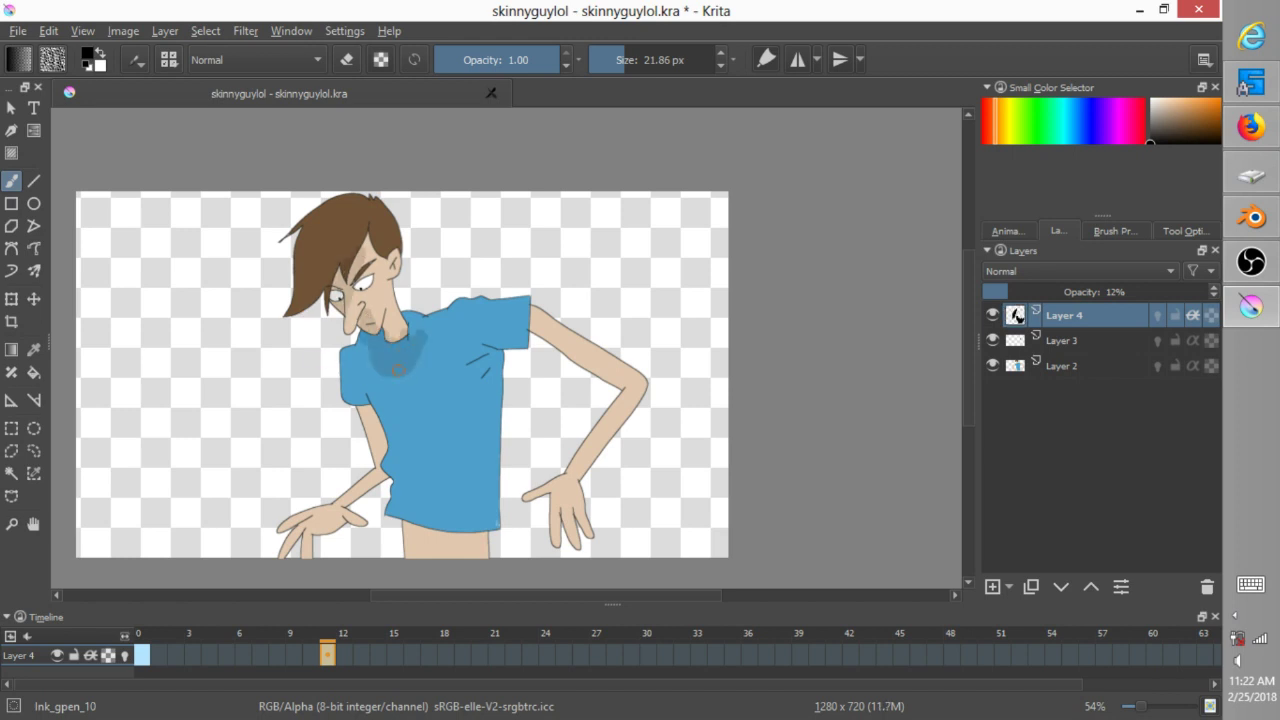
drag(362, 405, 380, 452)
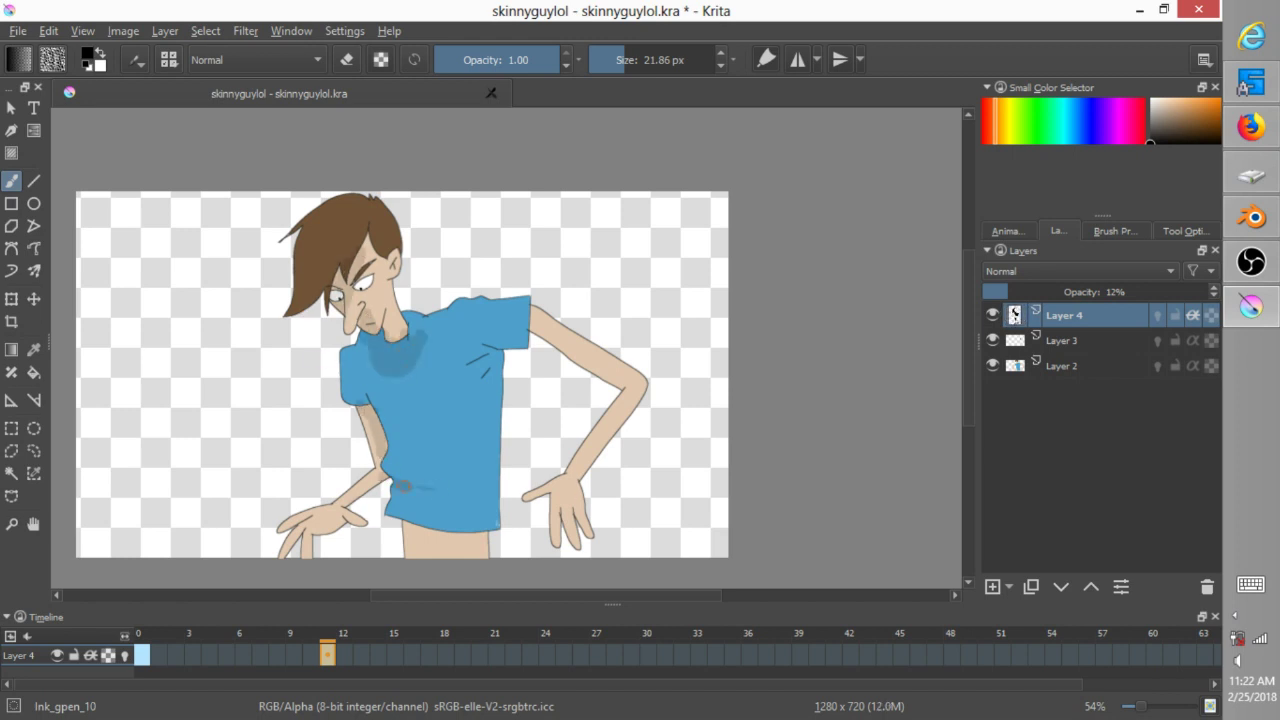
drag(403, 524, 462, 537)
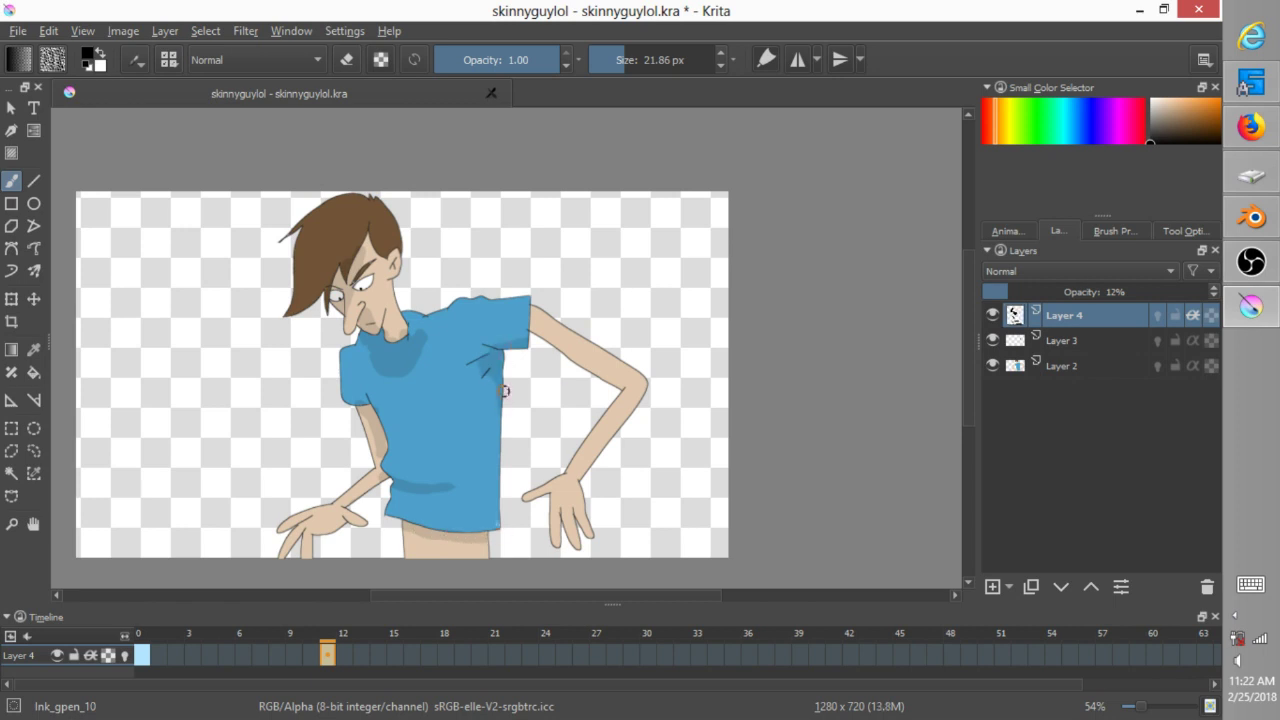
mouse_move(528, 330)
mouse_down()
mouse_move(586, 349)
mouse_move(622, 388)
mouse_up()
key(Left)
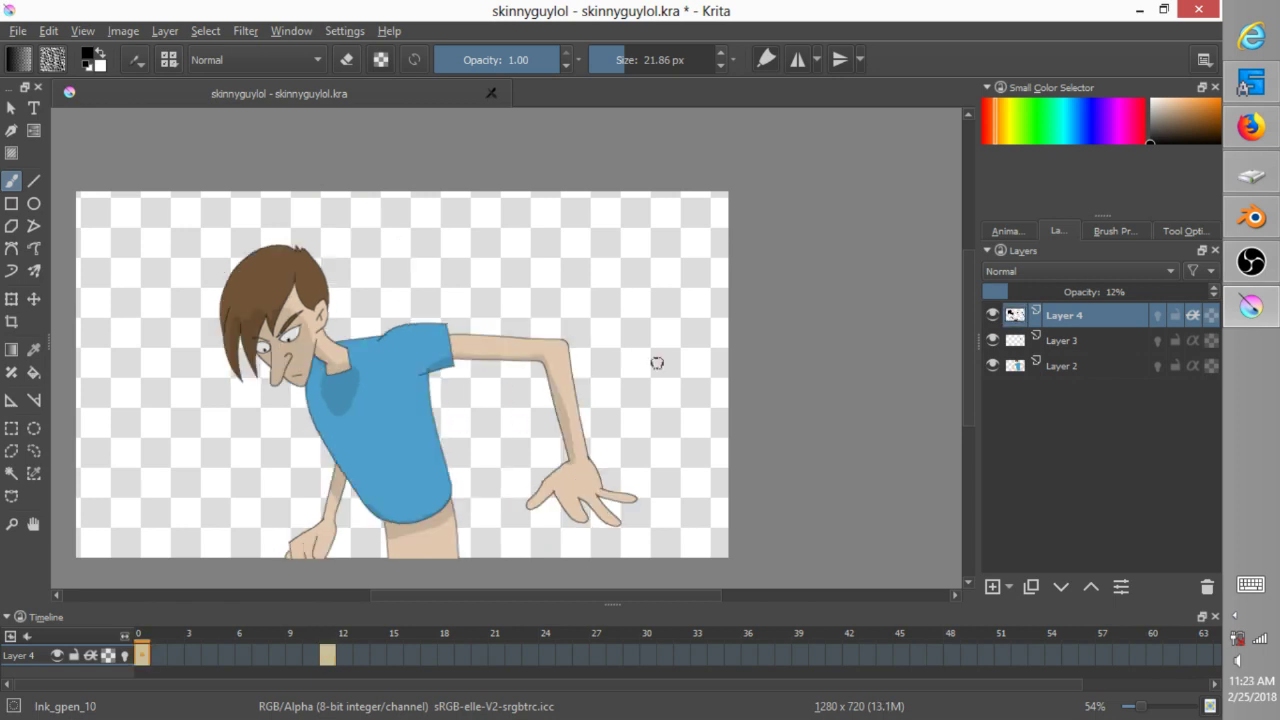
key(period)
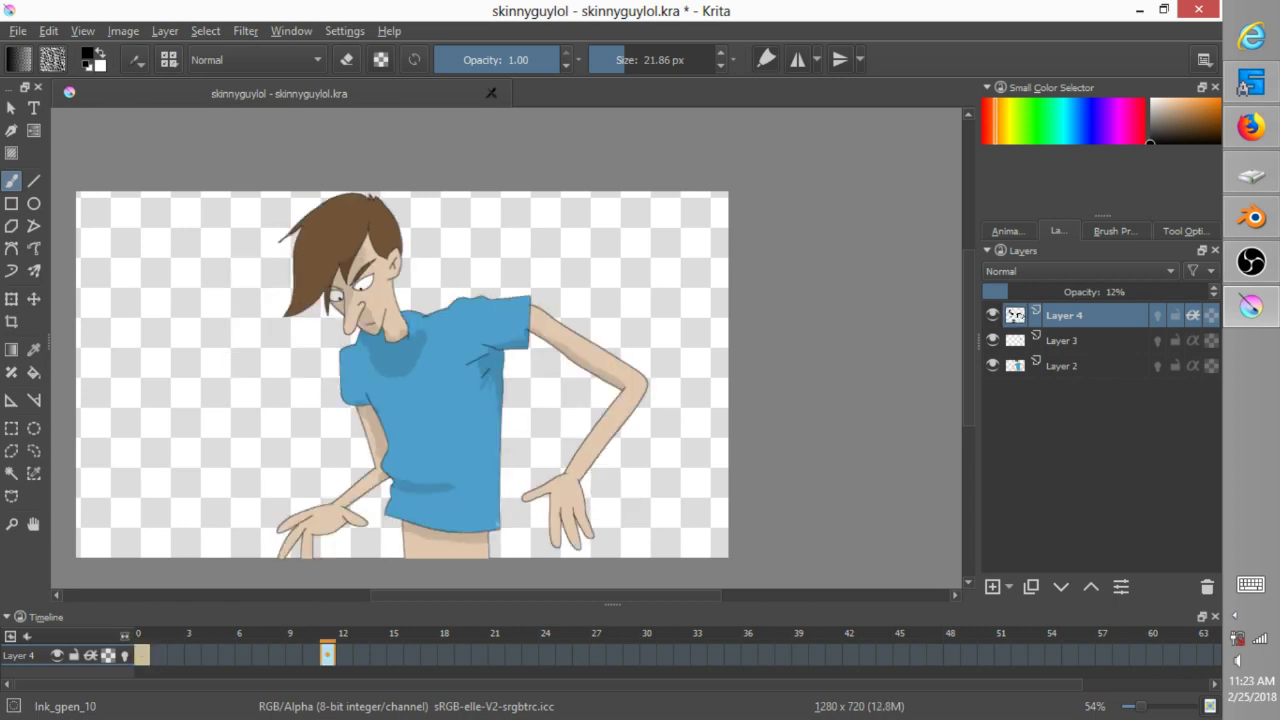
- On frame 14 of Layer 4, replace the held shading with black strokes beside the armpit fold, on the bare arm and fist, and below the hem
key(Right)
key(Right)
key(Right)
key(Right)
key(Left)
key(Left)
key(Right)
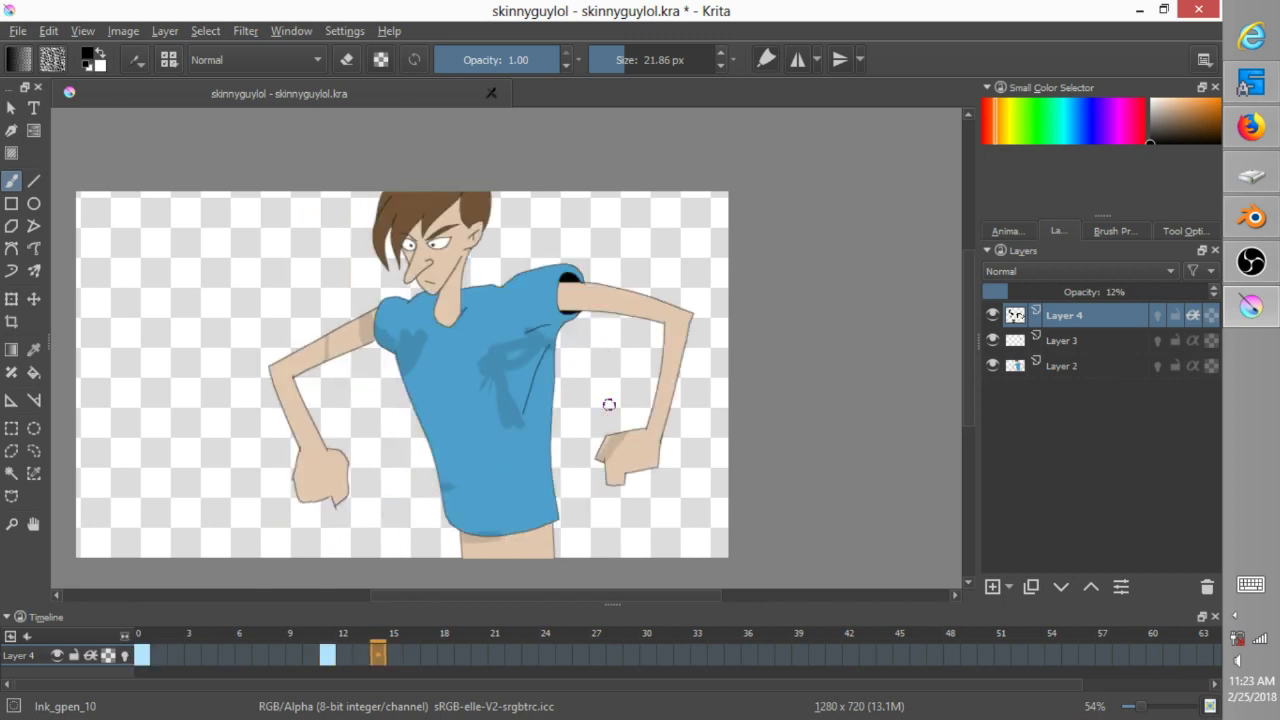
drag(552, 334, 541, 412)
drag(563, 290, 609, 308)
drag(612, 479, 653, 469)
drag(452, 534, 454, 530)
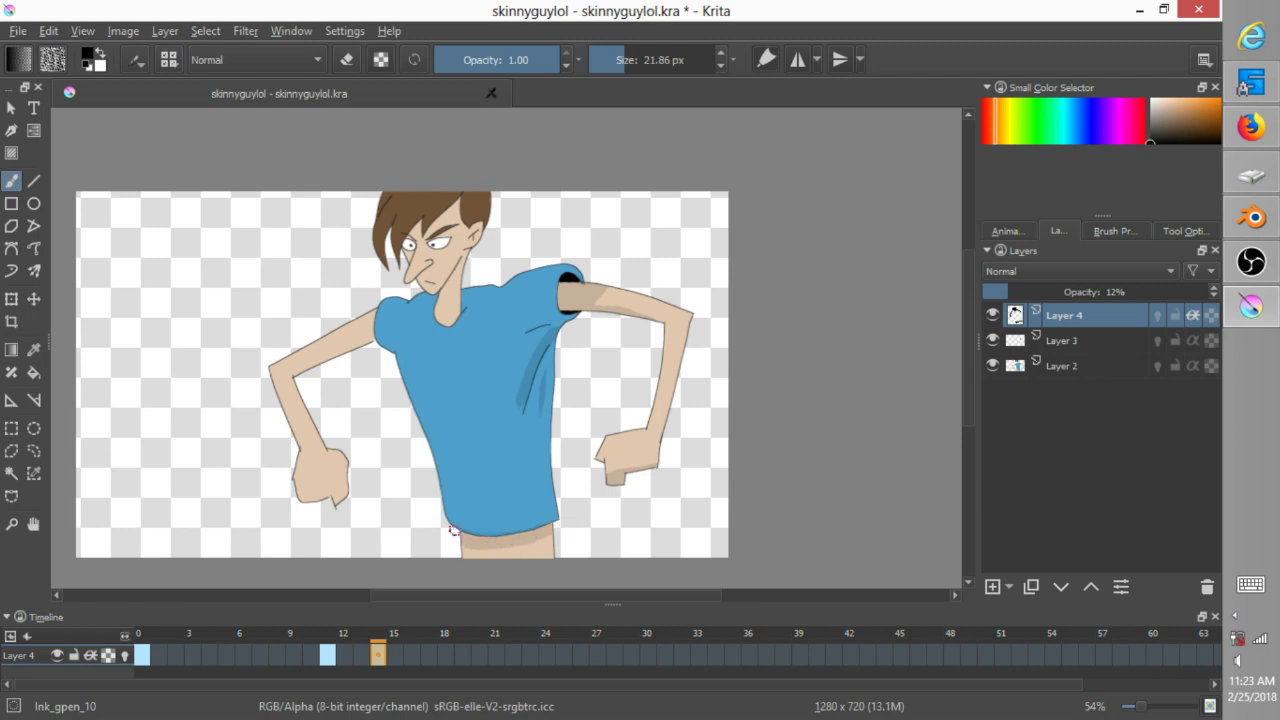
- Shade the face, neck, chest below the collar, and the underside of the other arm and fist on frame 14
drag(447, 291, 411, 277)
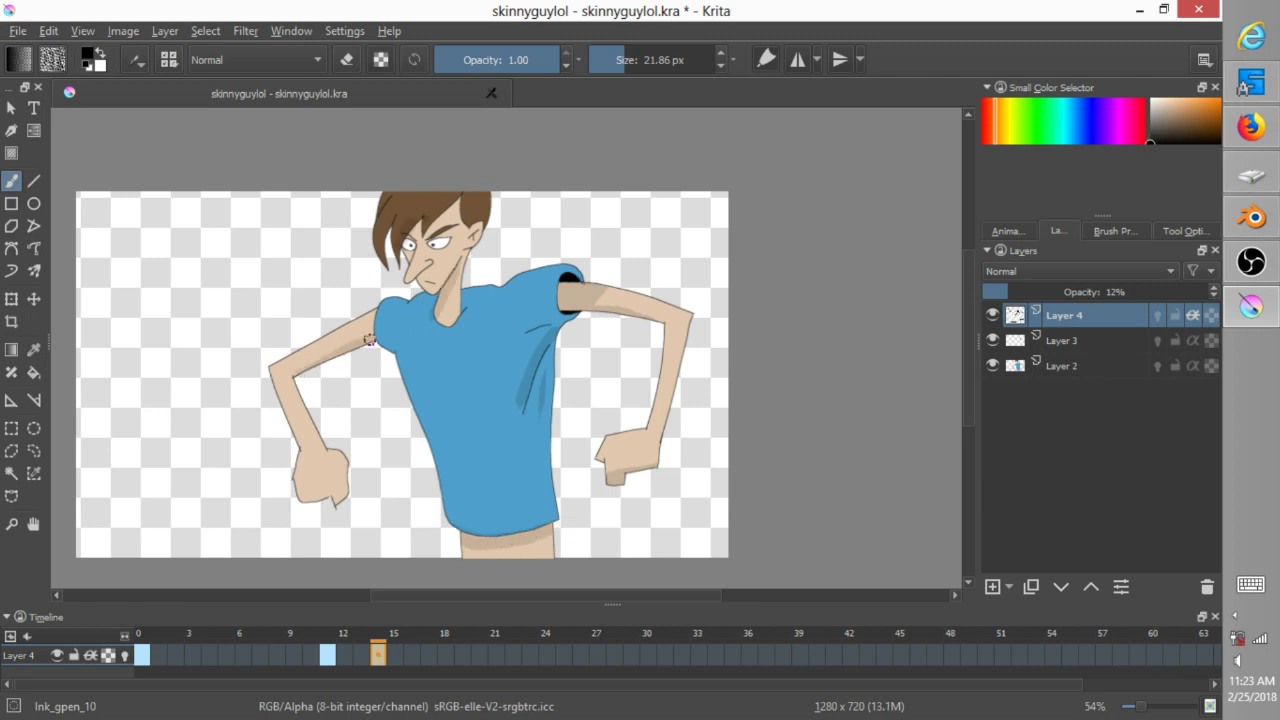
drag(446, 318, 442, 352)
drag(307, 497, 337, 514)
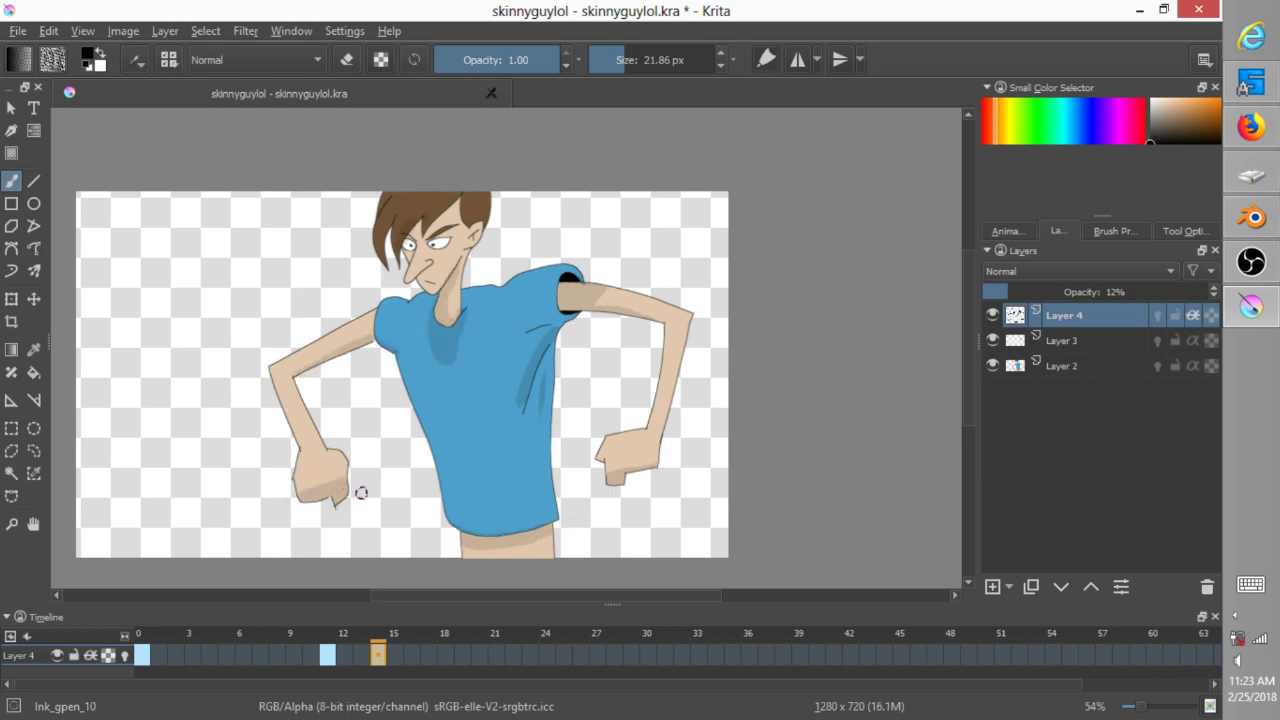
- Clear the held shading from Layer 4 at frame 23
key(Right)
key(Right)
key(Right)
key(Right)
key(Right)
key(Right)
key(Right)
key(Right)
key(Right)
key(Delete)
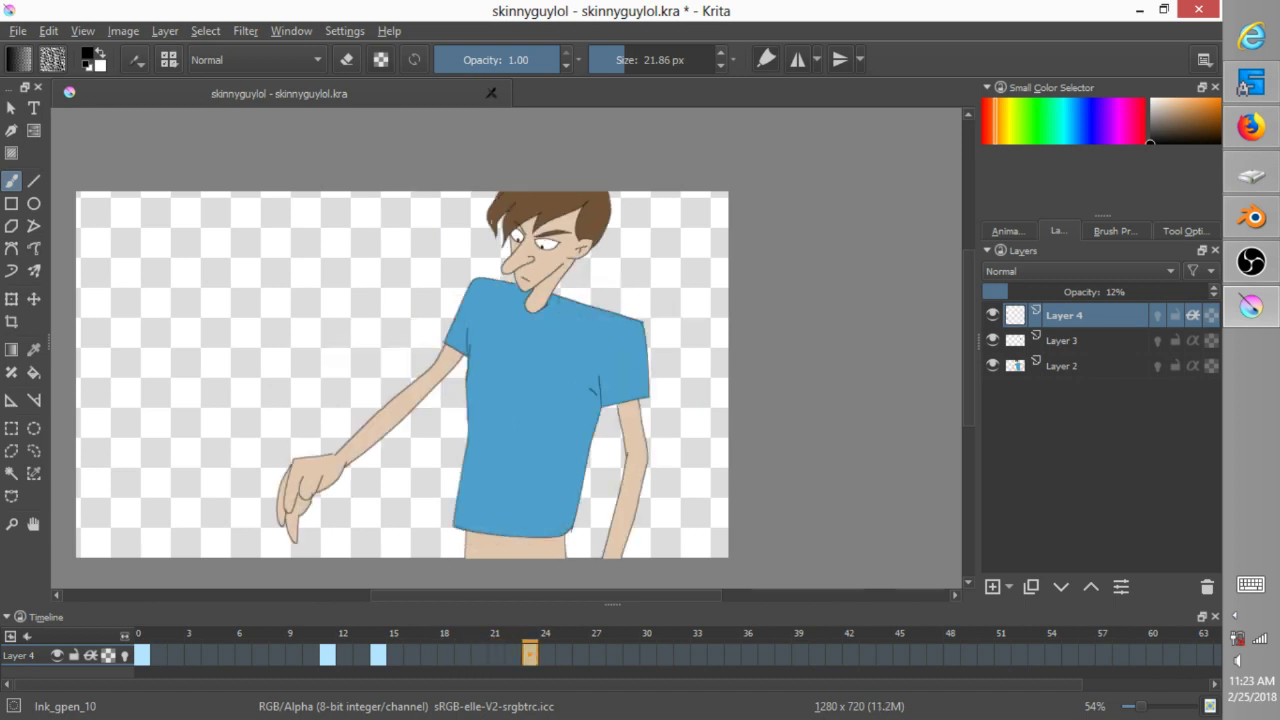
- Paint black shading on frame 23 across the face, below the neck, along the shirt's side, under the sleeve and below the hem
mouse_move(522, 302)
mouse_down()
mouse_move(518, 335)
mouse_move(538, 318)
mouse_up()
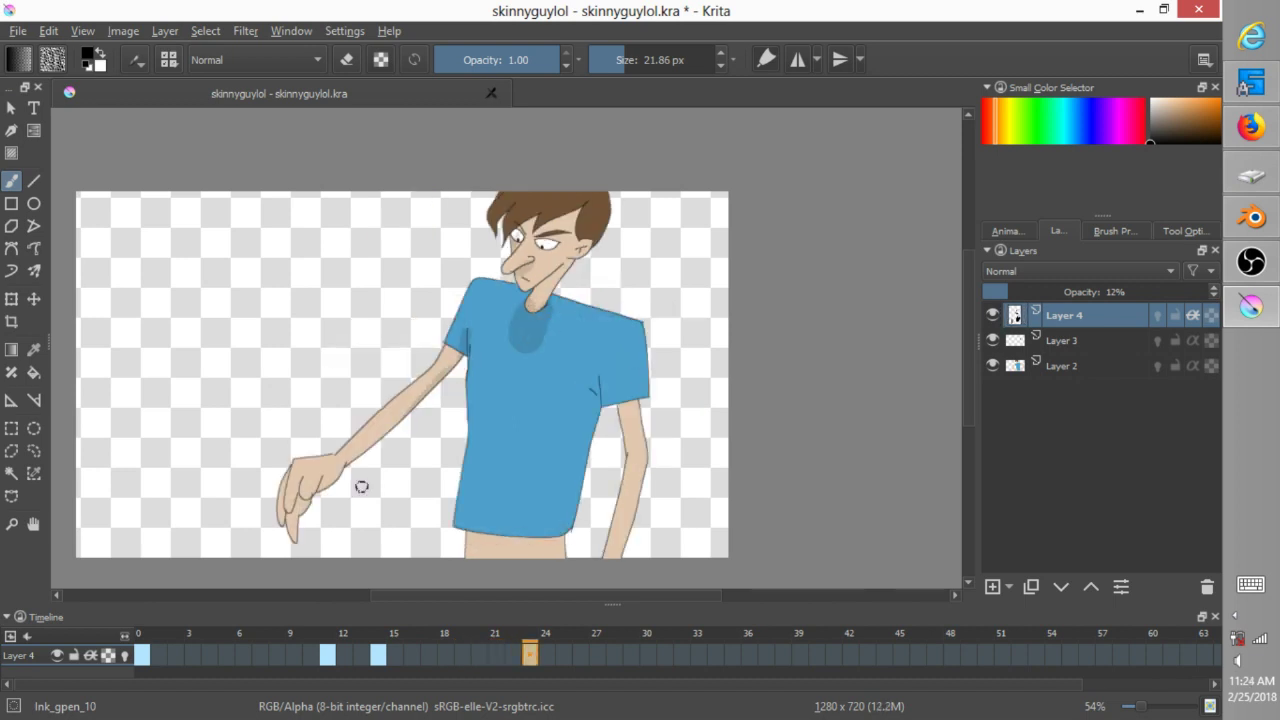
drag(598, 378, 565, 510)
drag(615, 400, 642, 420)
drag(466, 538, 568, 535)
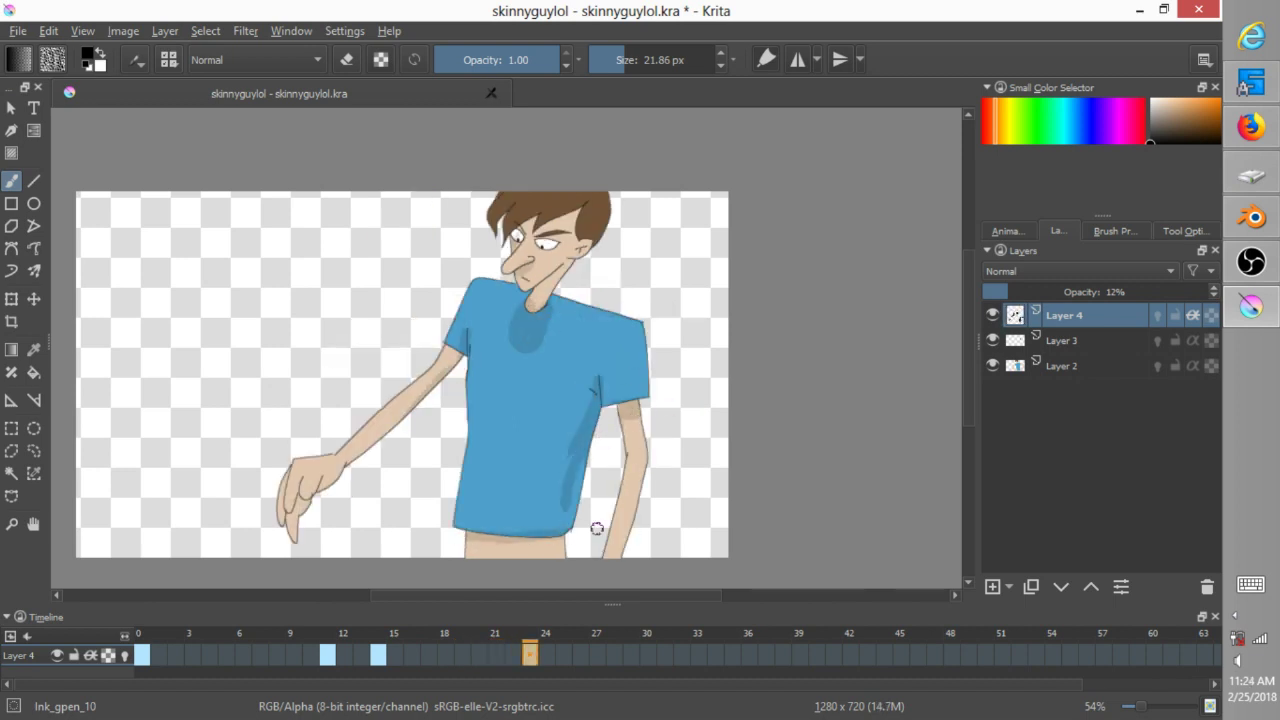